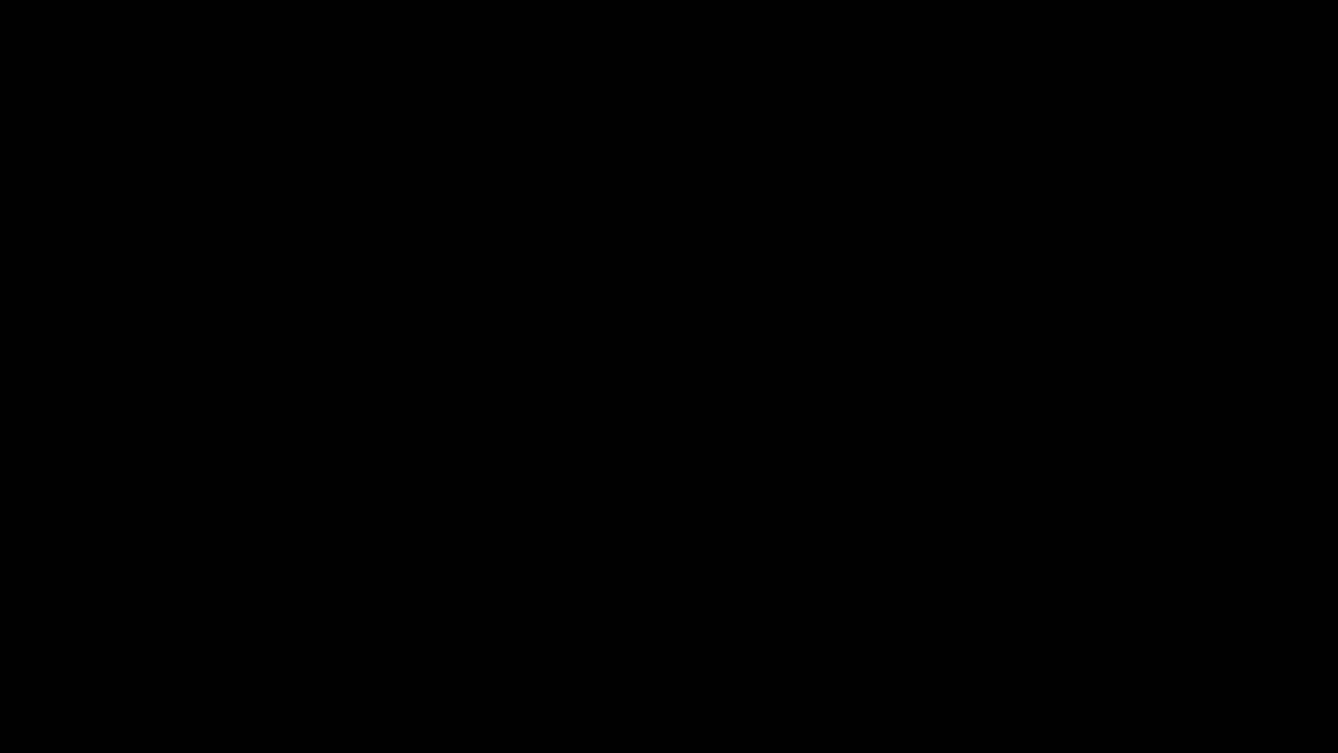
Download the 2.80 Beta Windows 64 bit build from the blender.org download page
click(261, 62)
drag(283, 61, 224, 64)
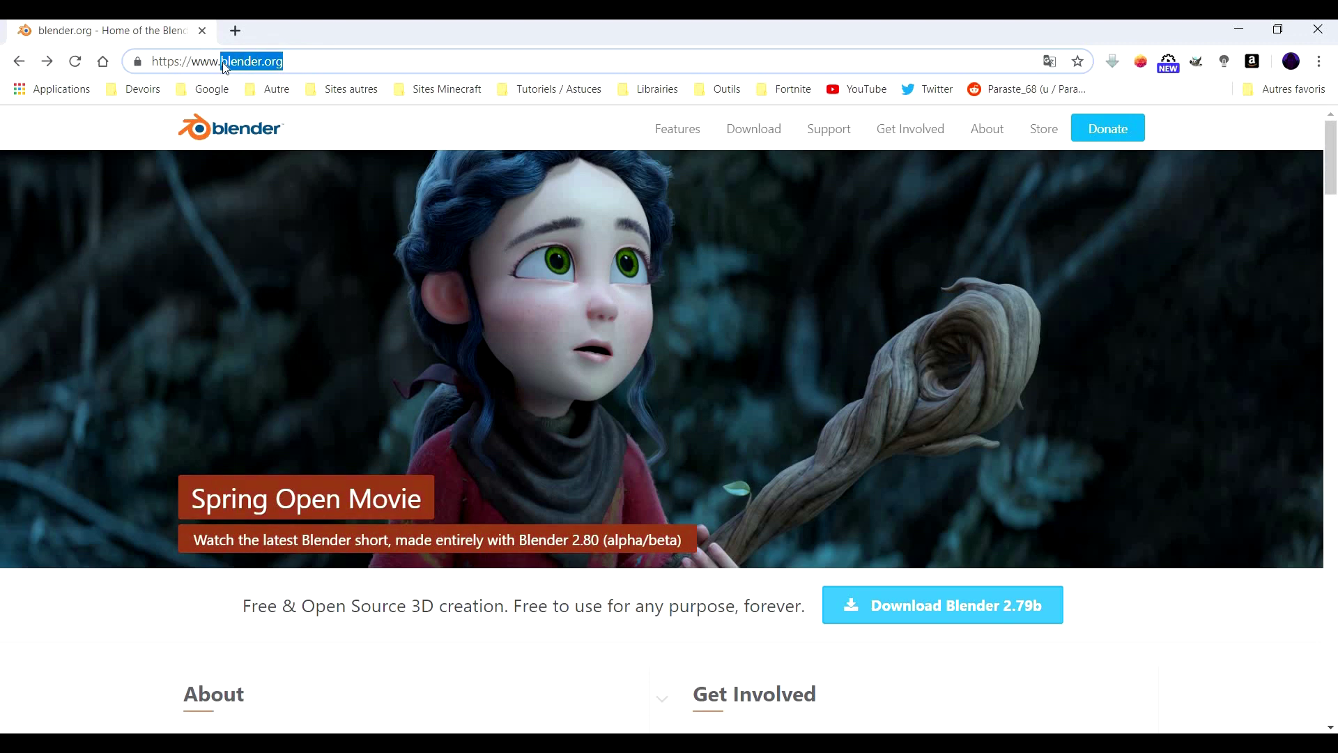
click(758, 132)
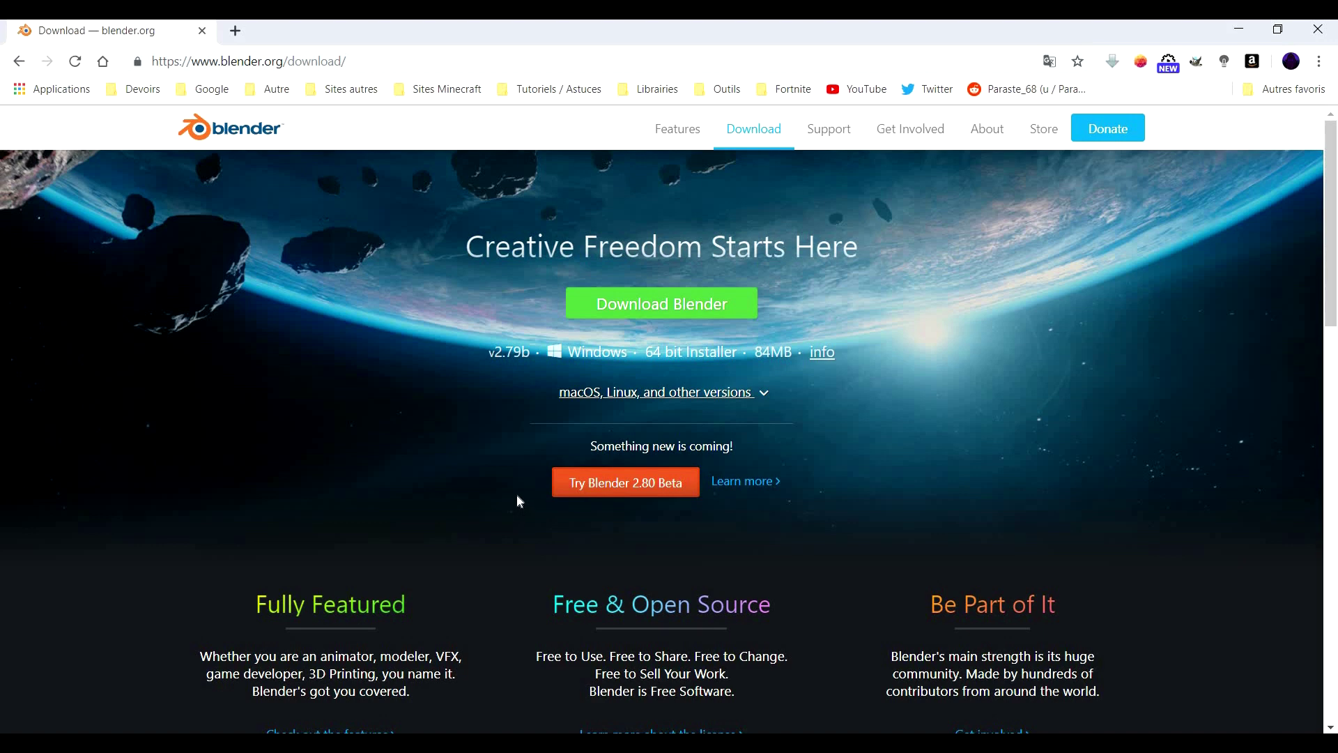
click(619, 487)
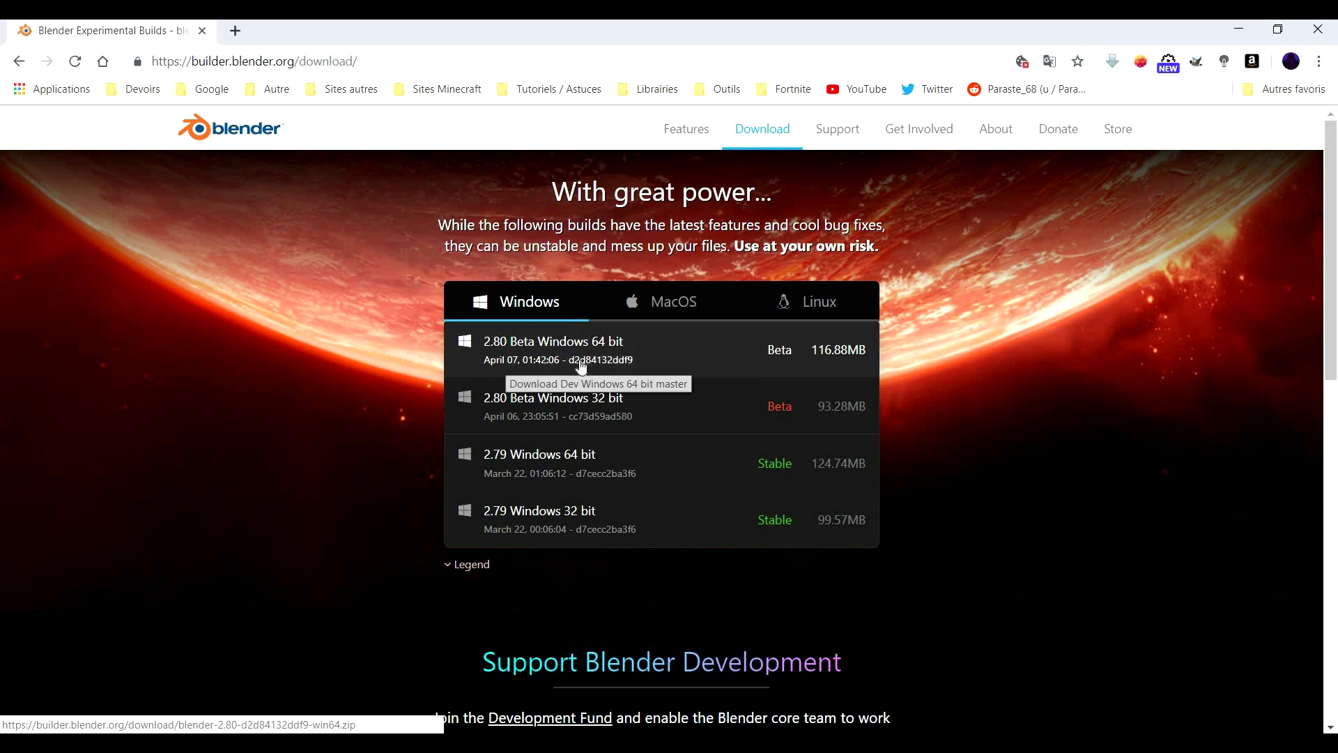
click(571, 352)
click(527, 410)
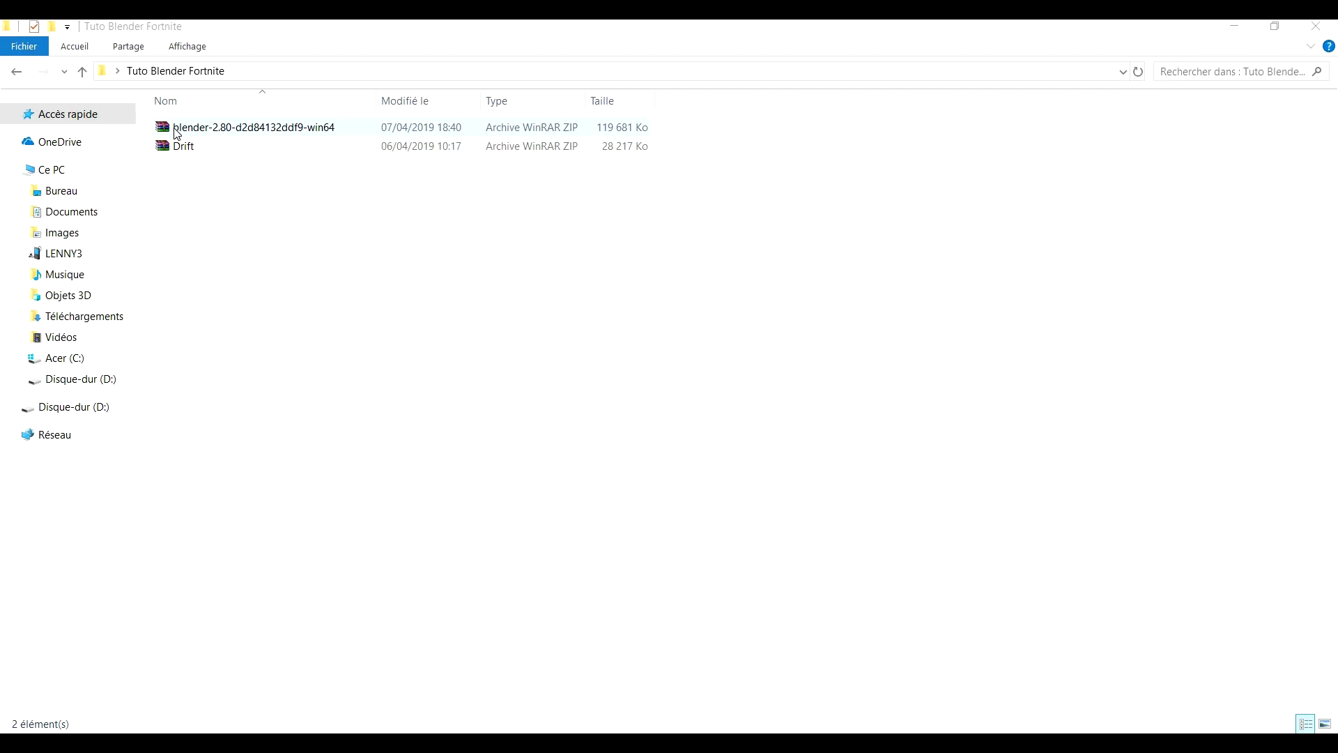
Extract the blender-2.80-d2d84132ddf9-win64 archive into the Tuto Blender Fortnite folder and delete the archive
right_click(356, 133)
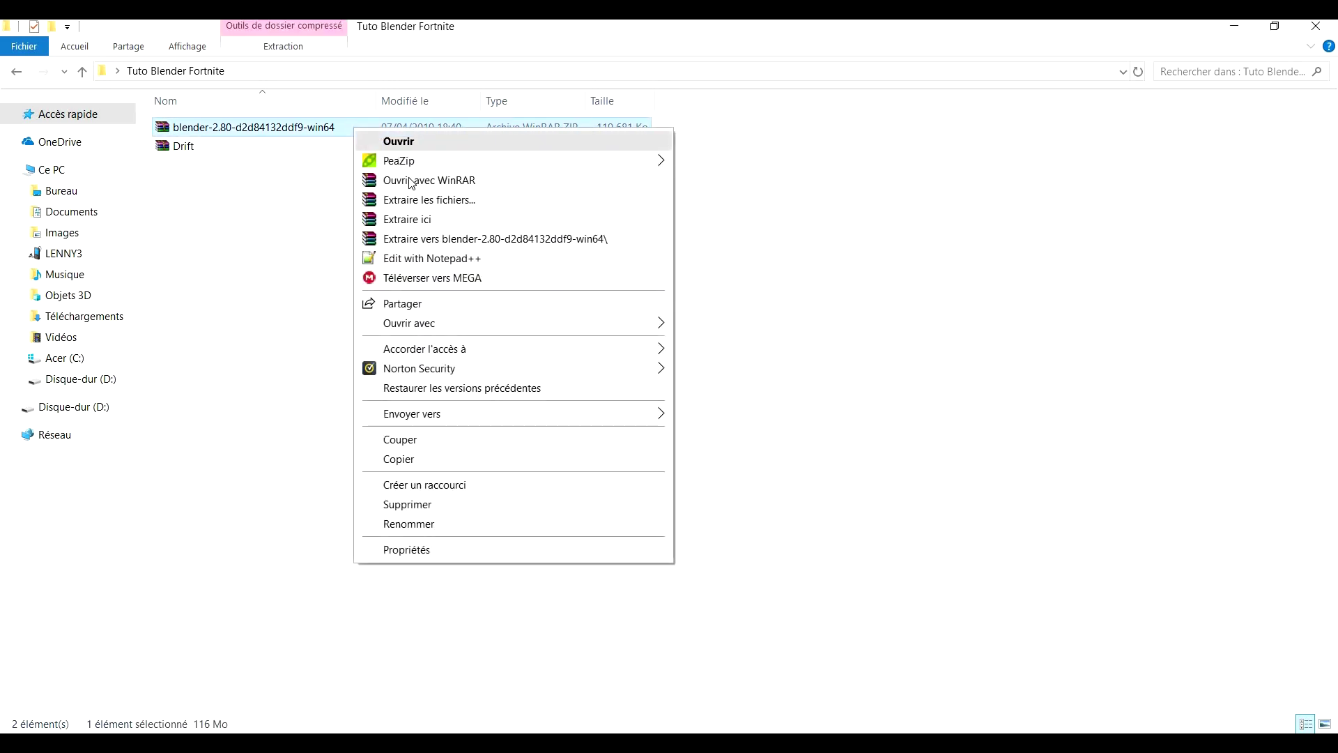
click(435, 220)
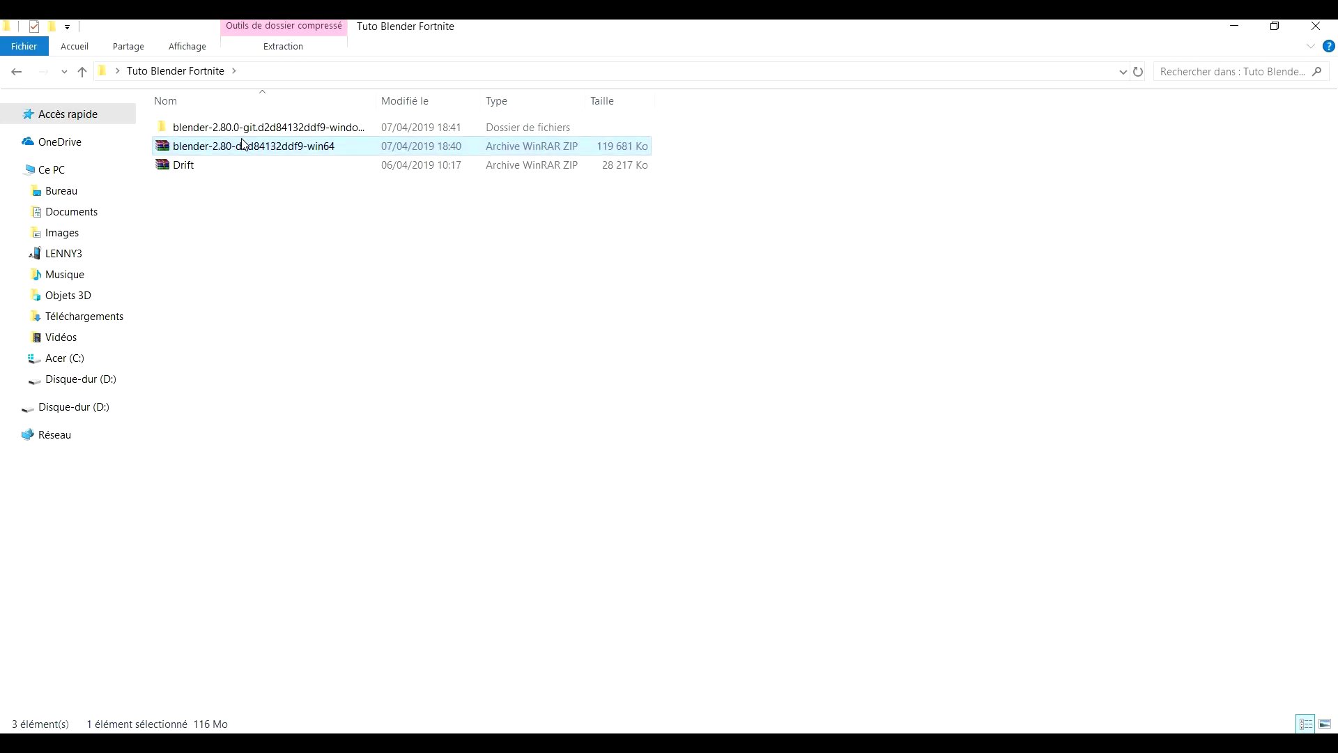
key(Delete)
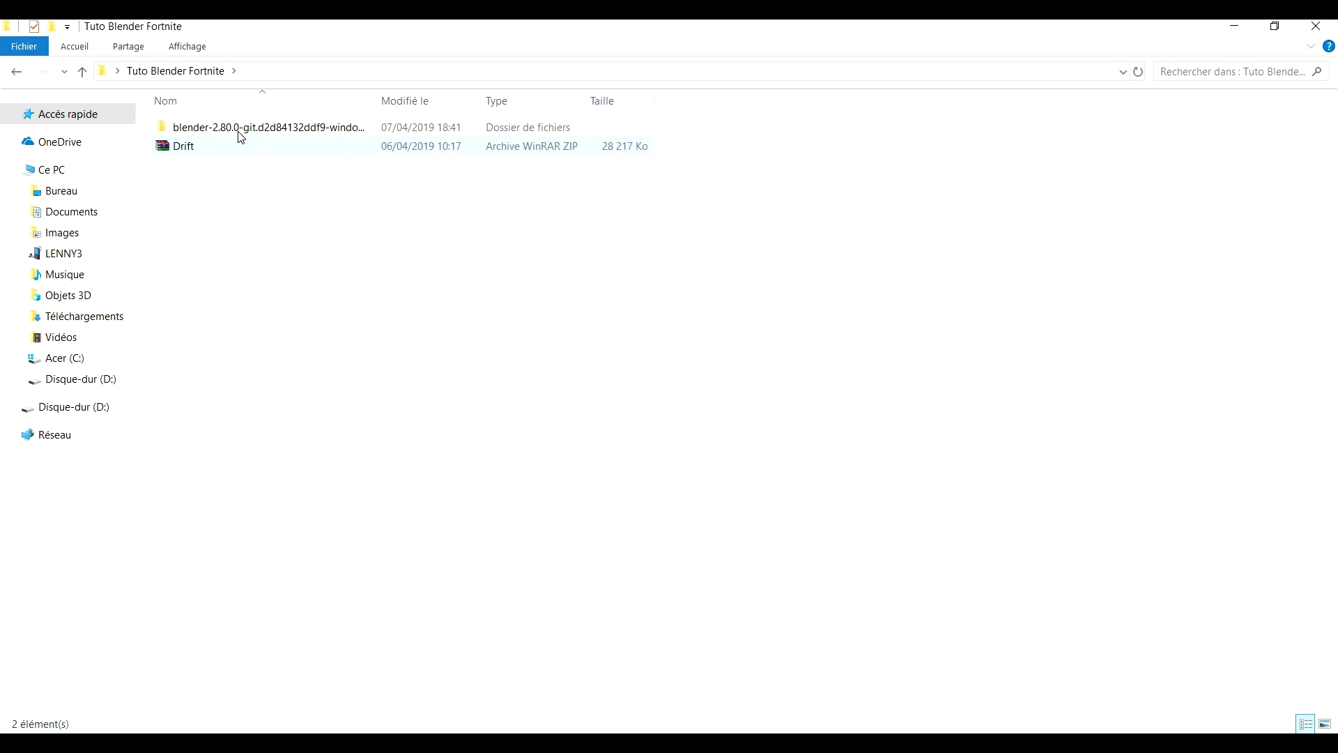
Launch the blender application from the extracted blender-2.80.0-git.d2d84132ddf9-windows64 folder
double_click(241, 128)
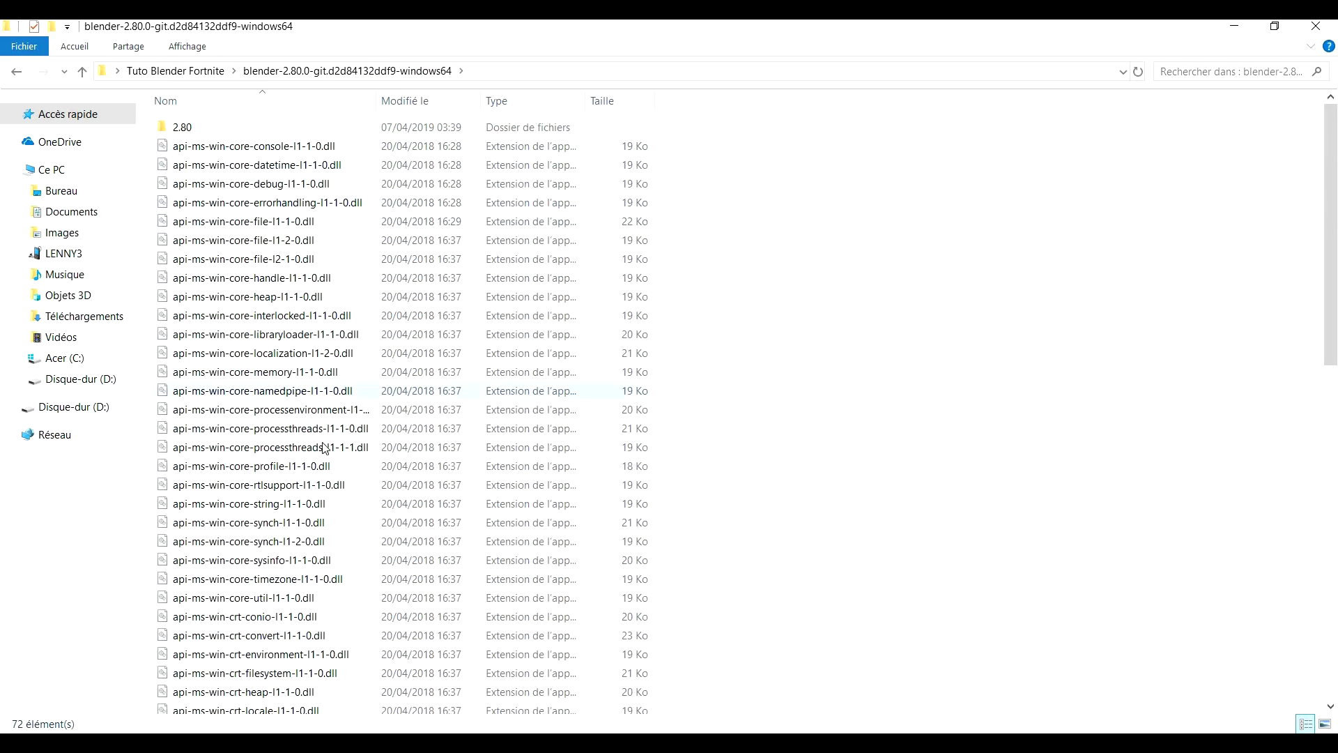
scroll(327, 531, down, 9)
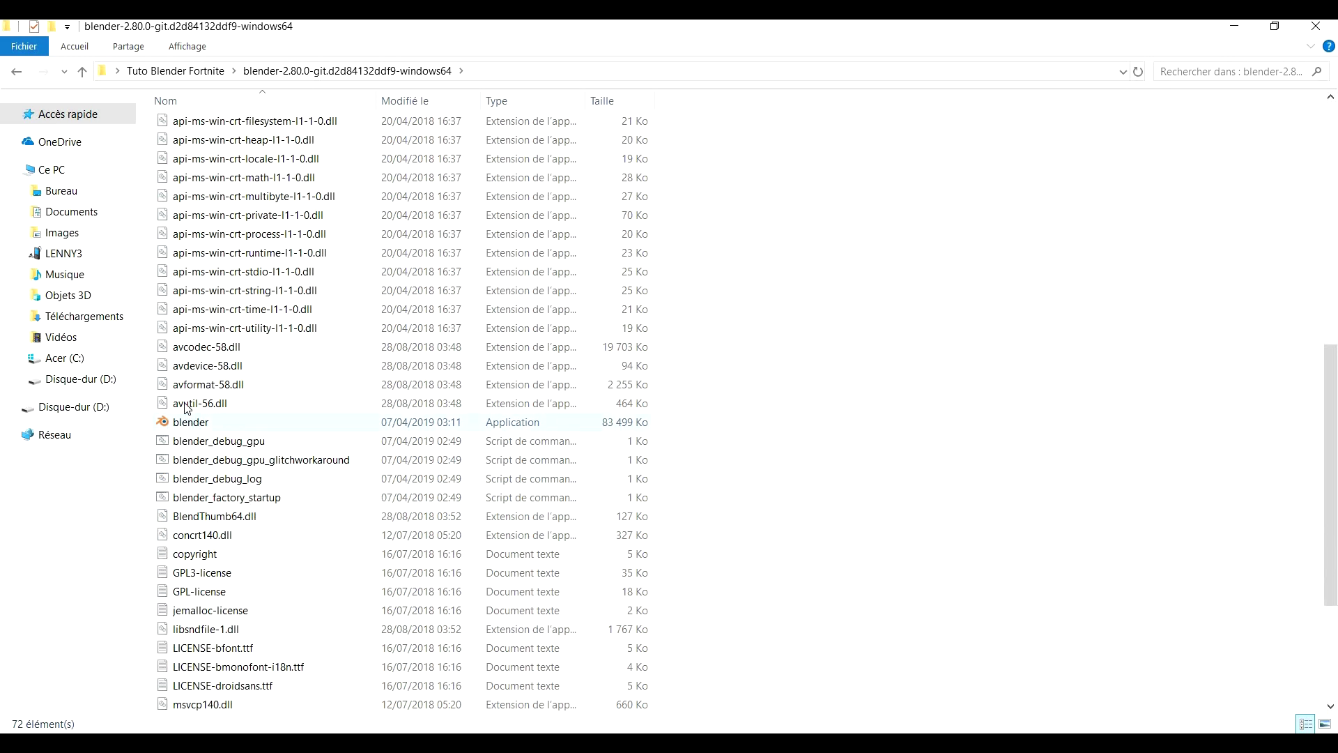
click(190, 424)
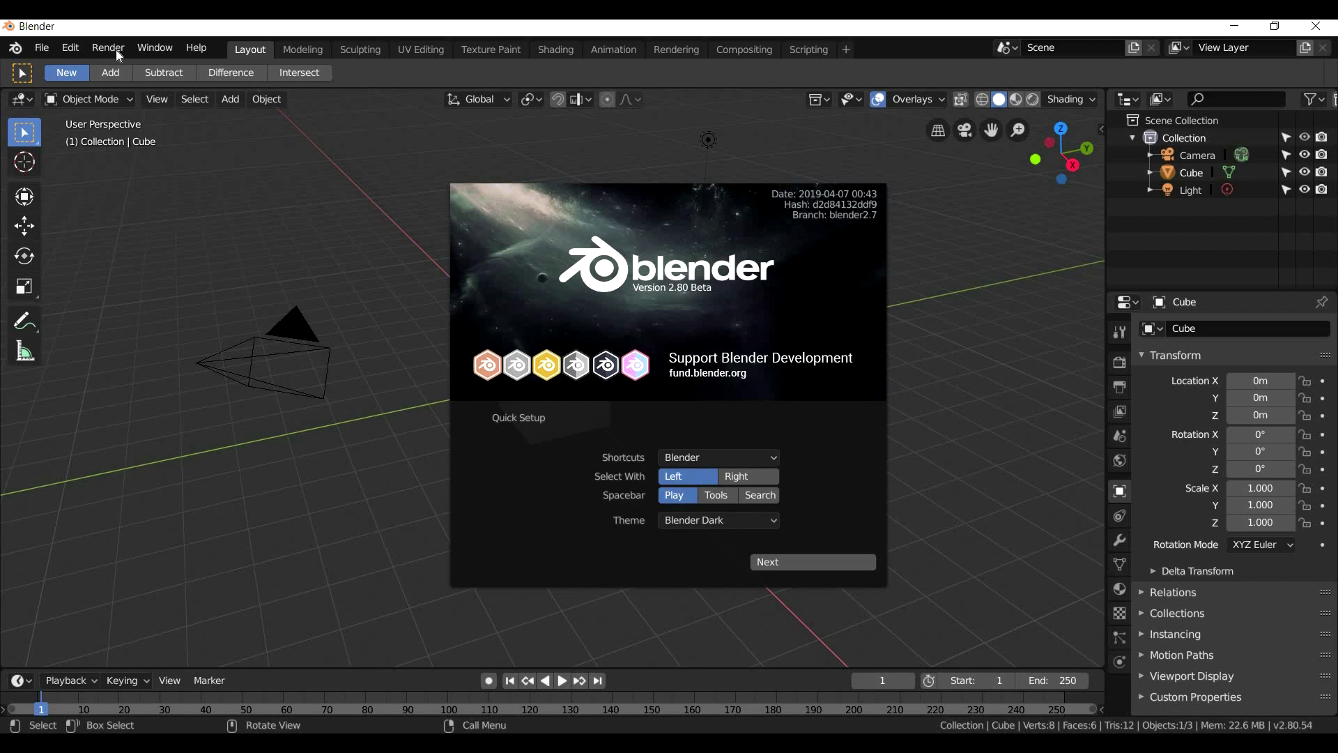
Try the Blender Light theme in the quick setup and switch back to Blender Dark
click(716, 525)
click(717, 558)
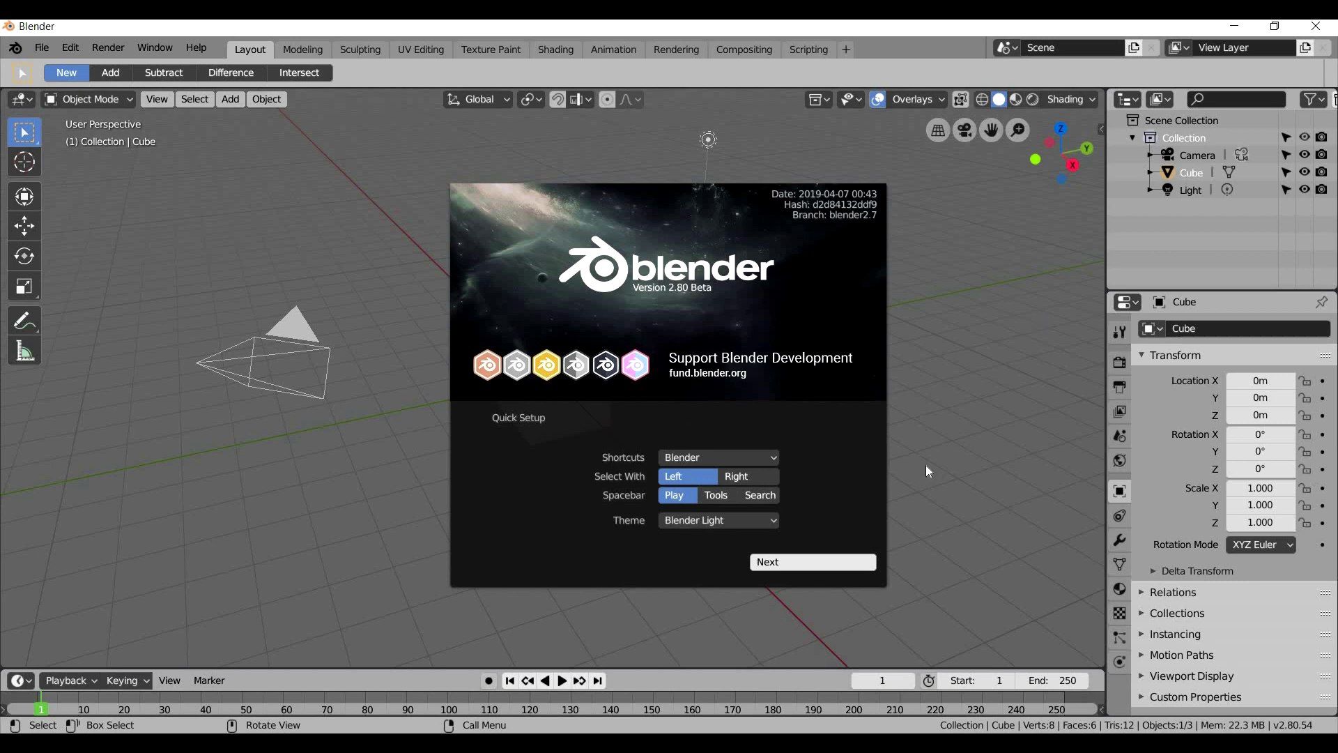
click(767, 521)
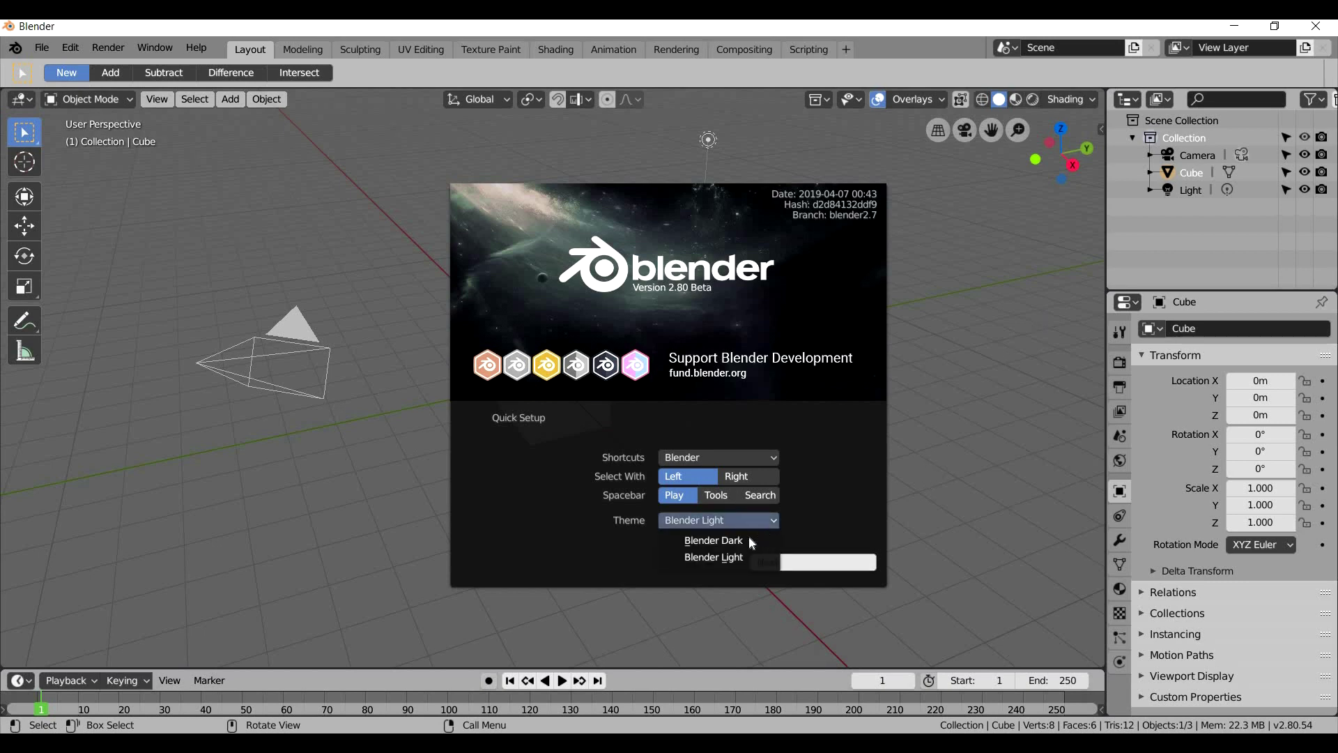
click(744, 538)
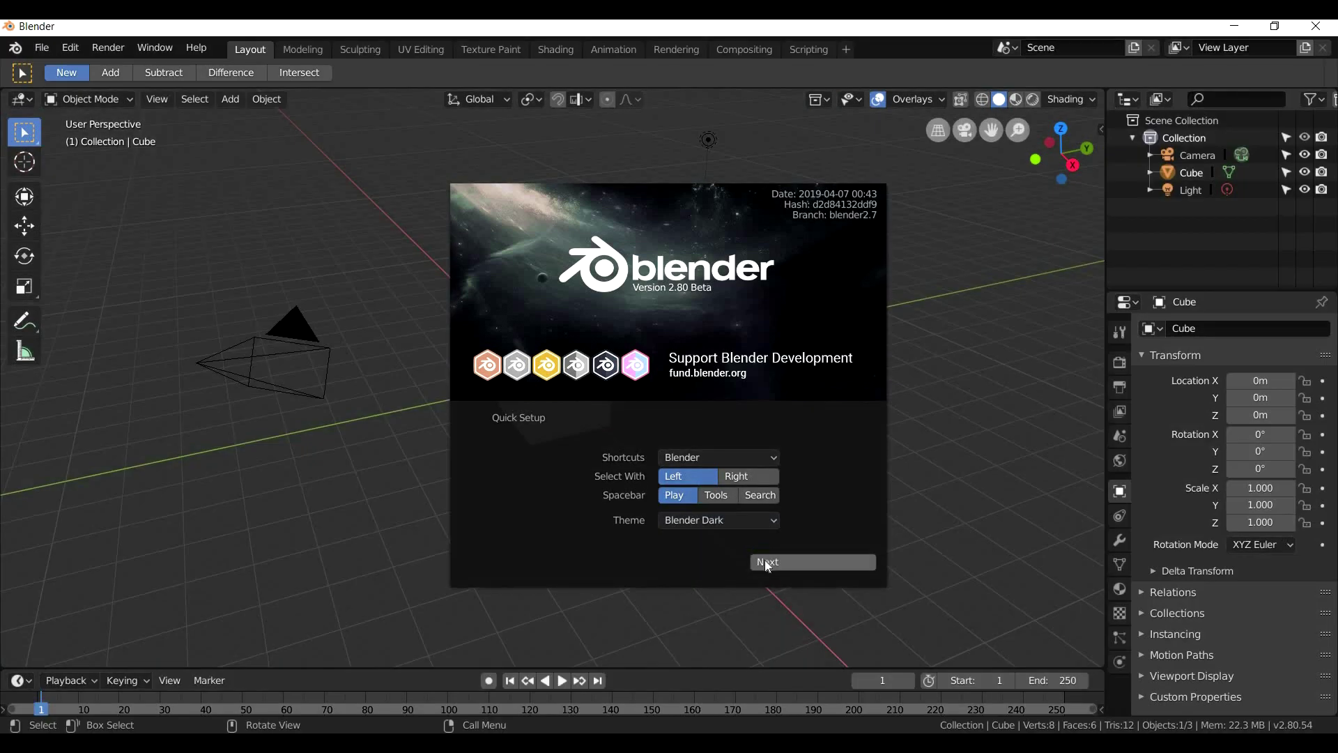
Finish the quick setup and dismiss the splash screen
click(766, 563)
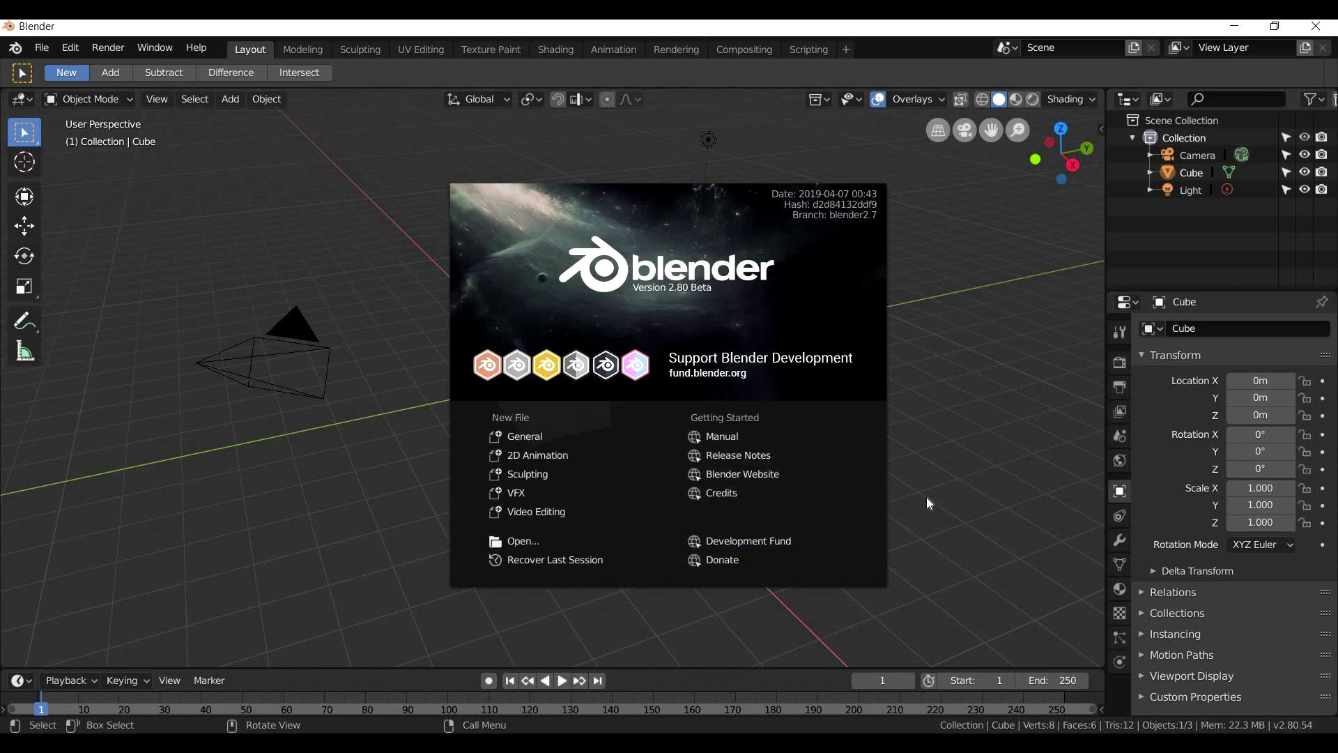
click(927, 503)
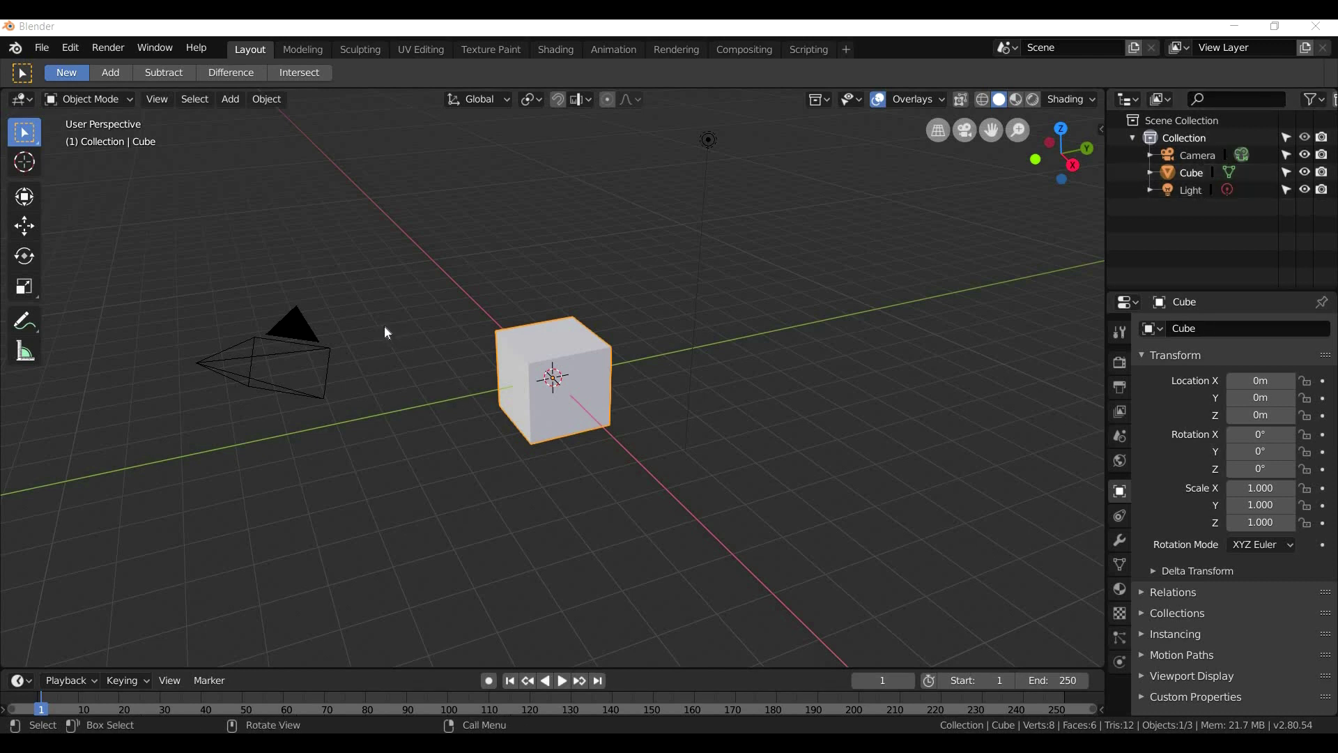
Select the camera, the light and the cube one after another in the 3D viewport
click(292, 327)
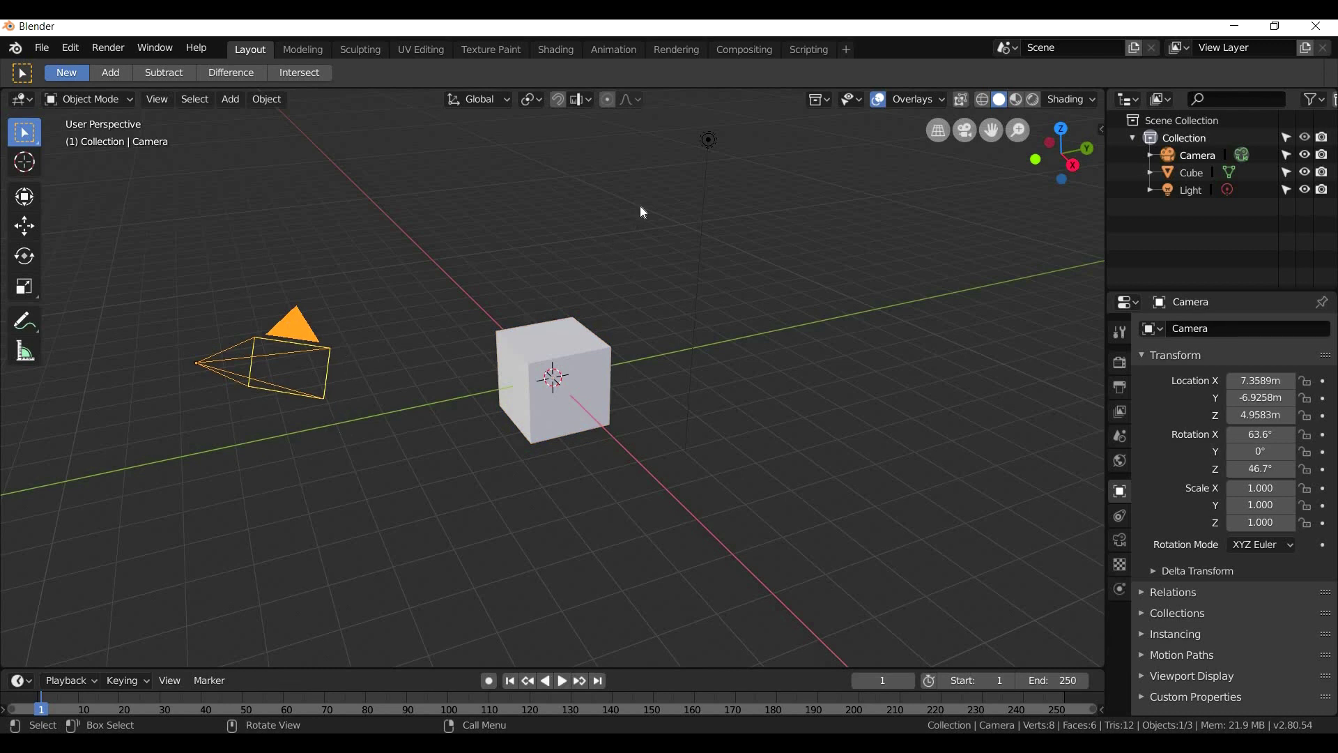
click(710, 148)
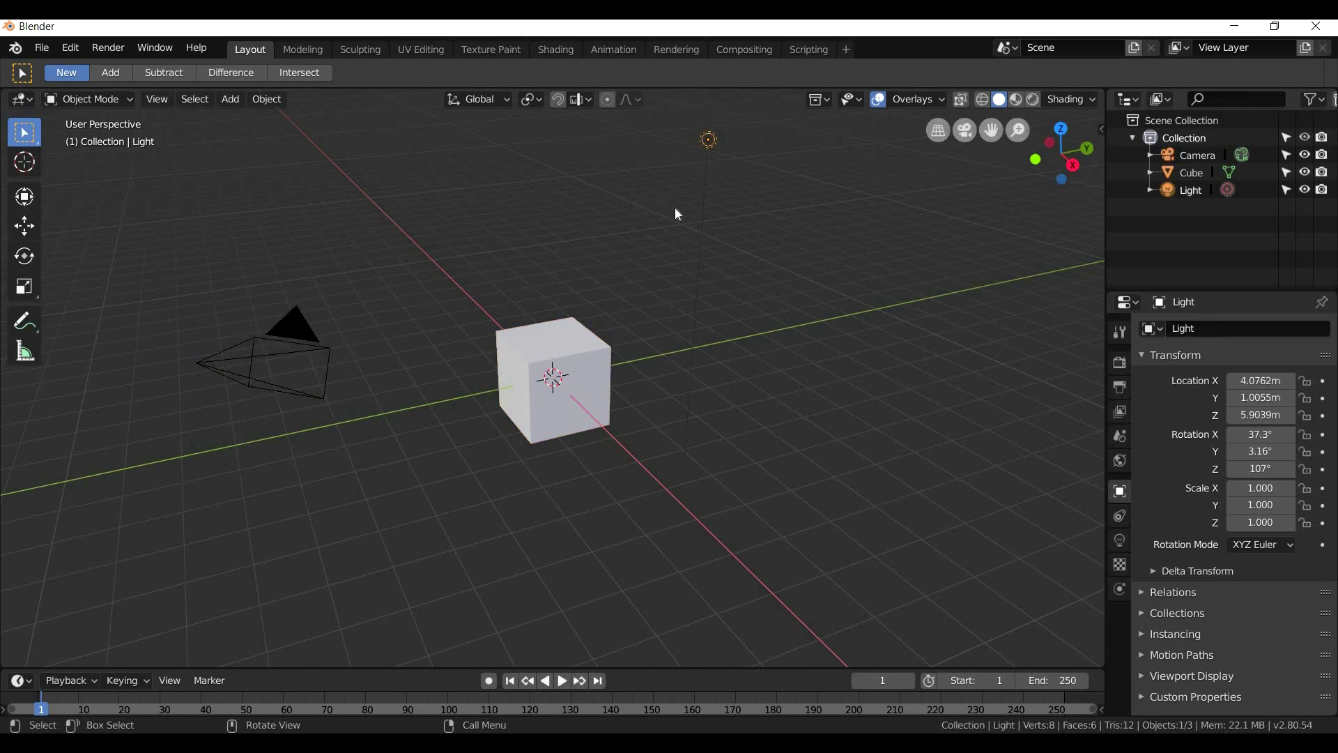
click(550, 348)
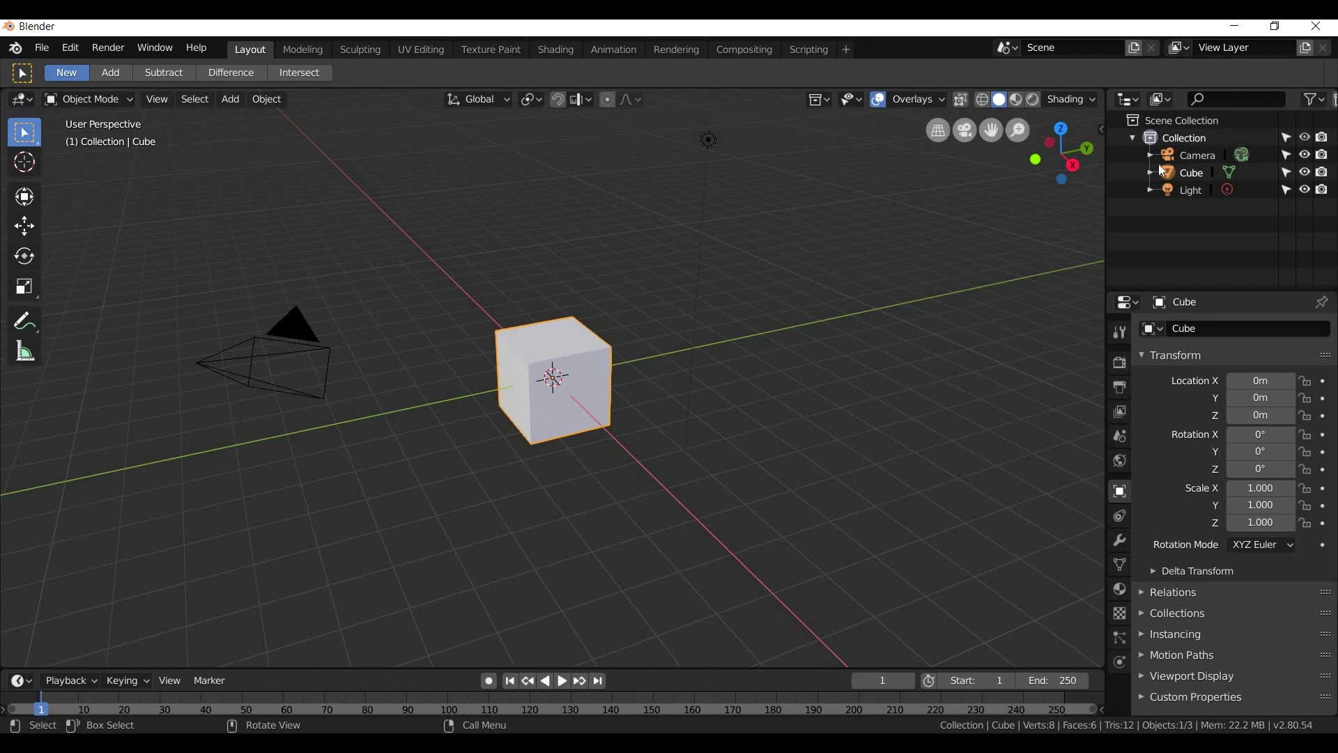
Select the light, camera and cube in turn from the scene's object list, ending with the camera
click(1196, 190)
click(1197, 154)
click(1191, 172)
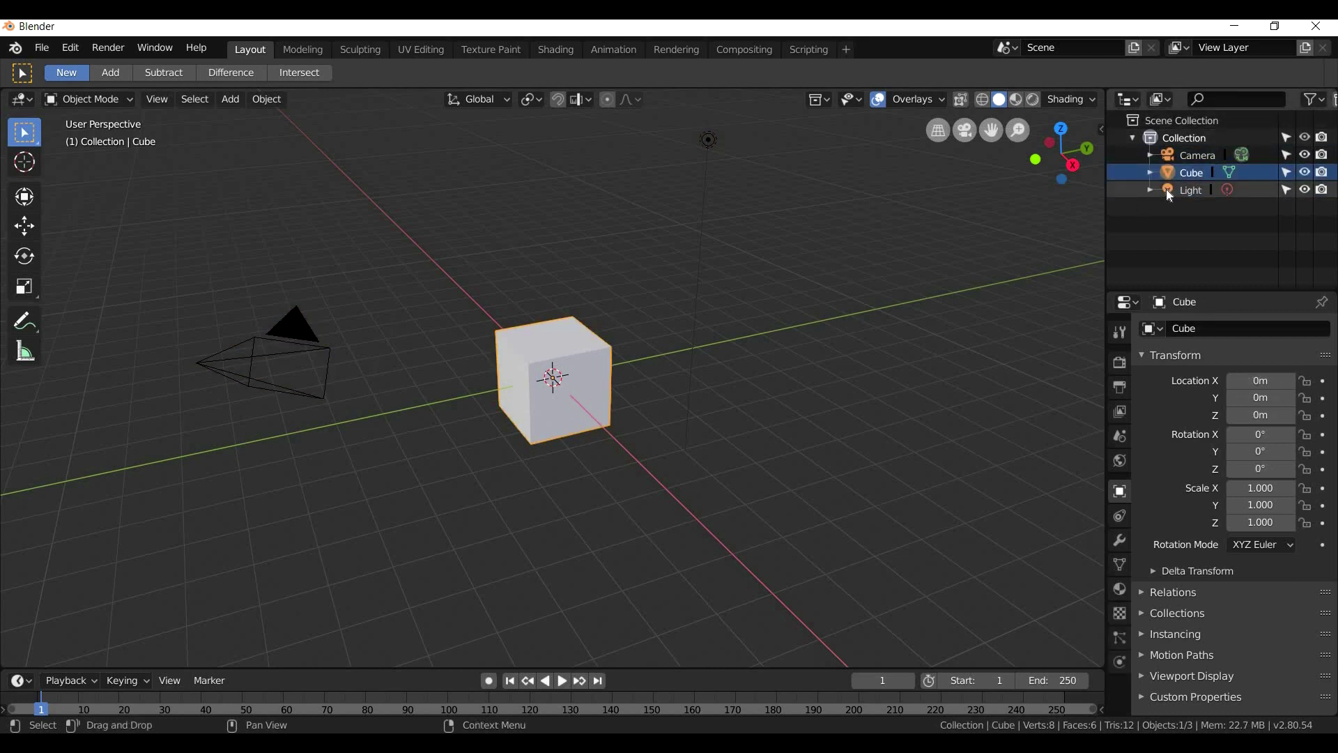
click(1191, 190)
click(1188, 156)
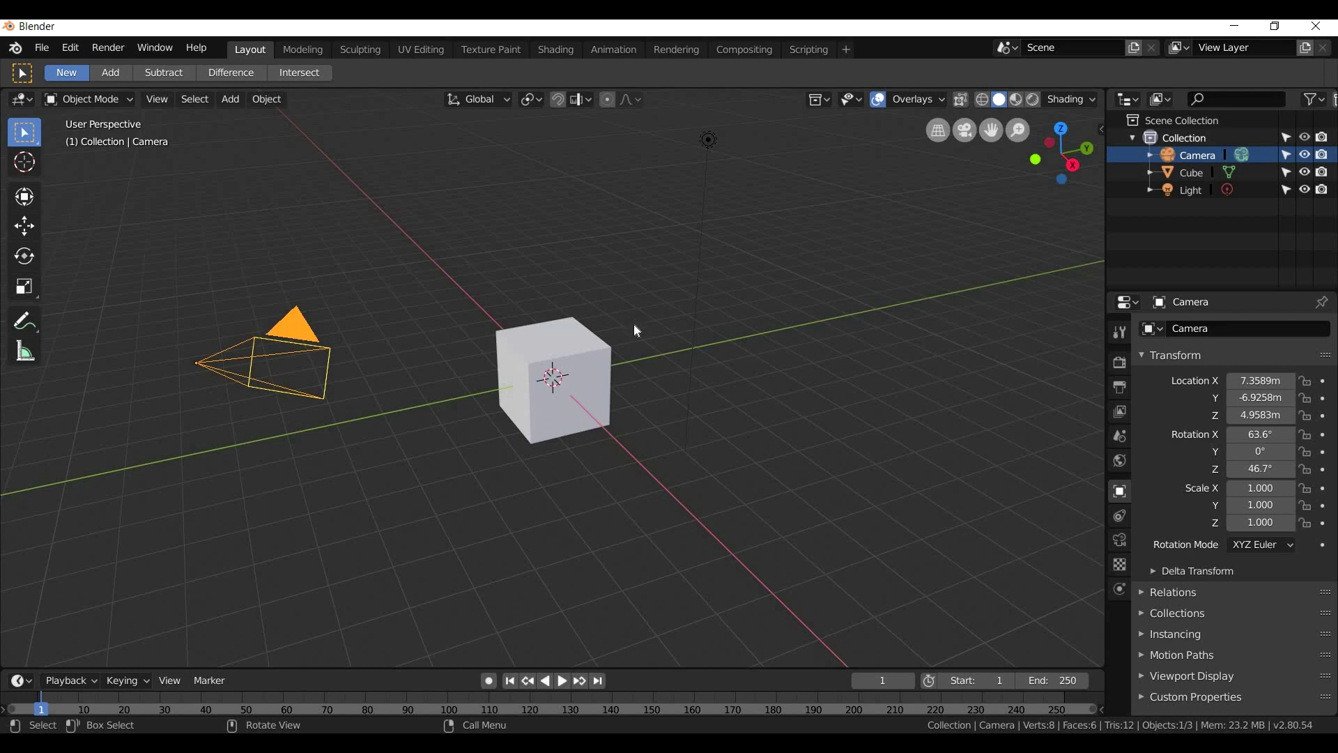
Examine the cube, camera and light in the scene from different angles and distances
mouse_move(662, 329)
middle_down()
mouse_move(389, 333)
mouse_move(316, 282)
mouse_move(553, 328)
mouse_move(370, 335)
mouse_move(669, 343)
middle_up()
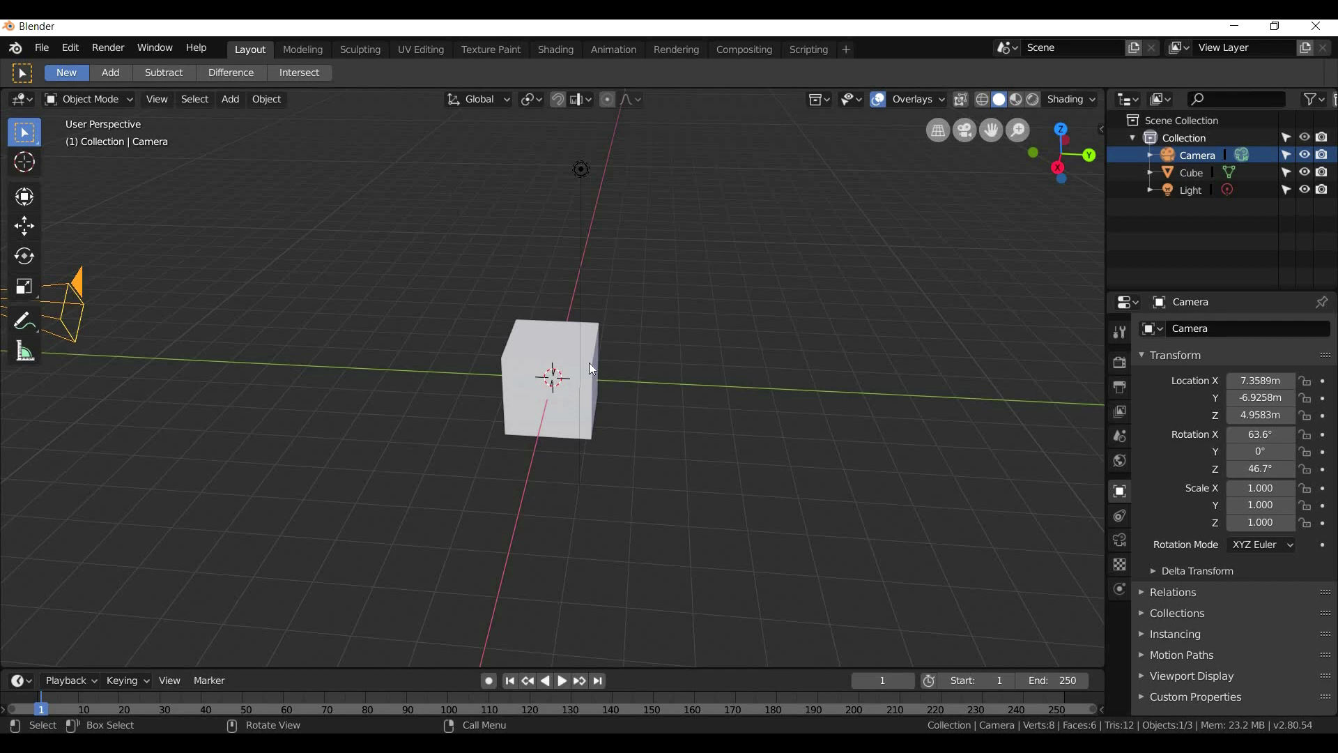
scroll(451, 442, up, 5)
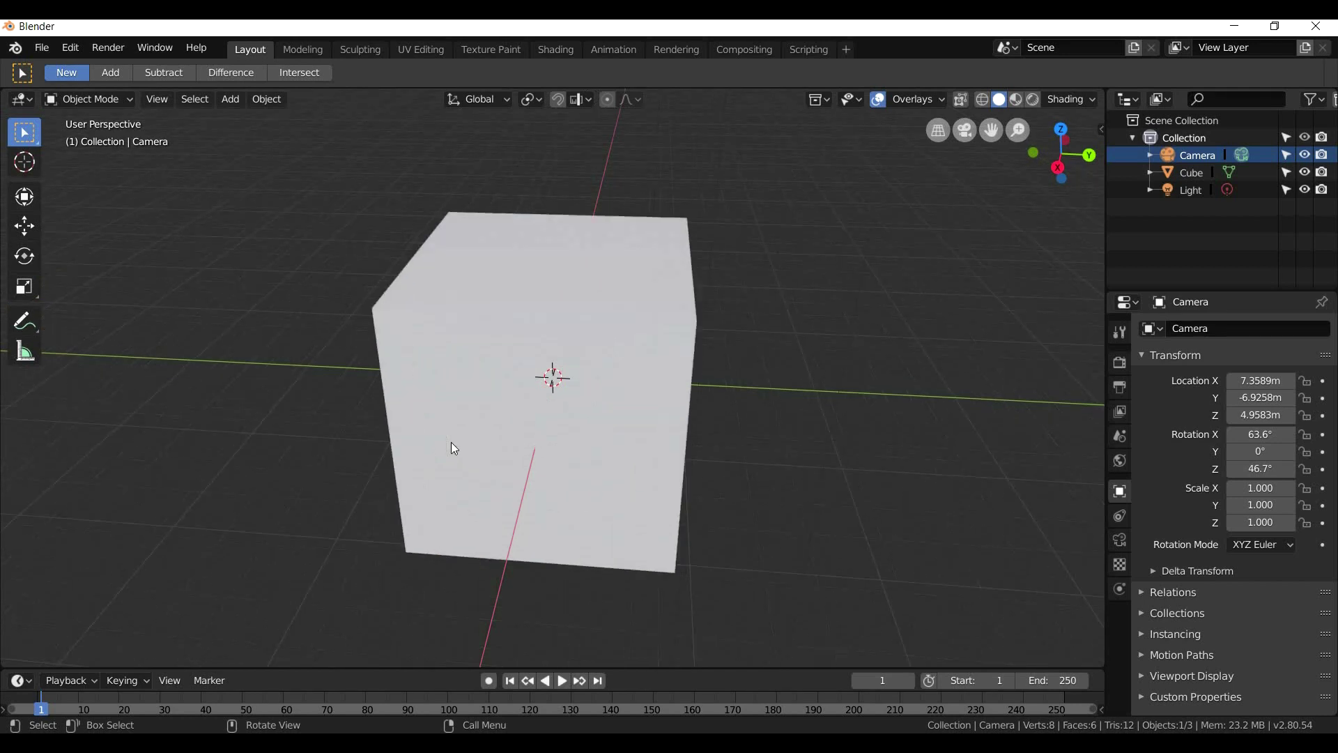
scroll(451, 442, down, 5)
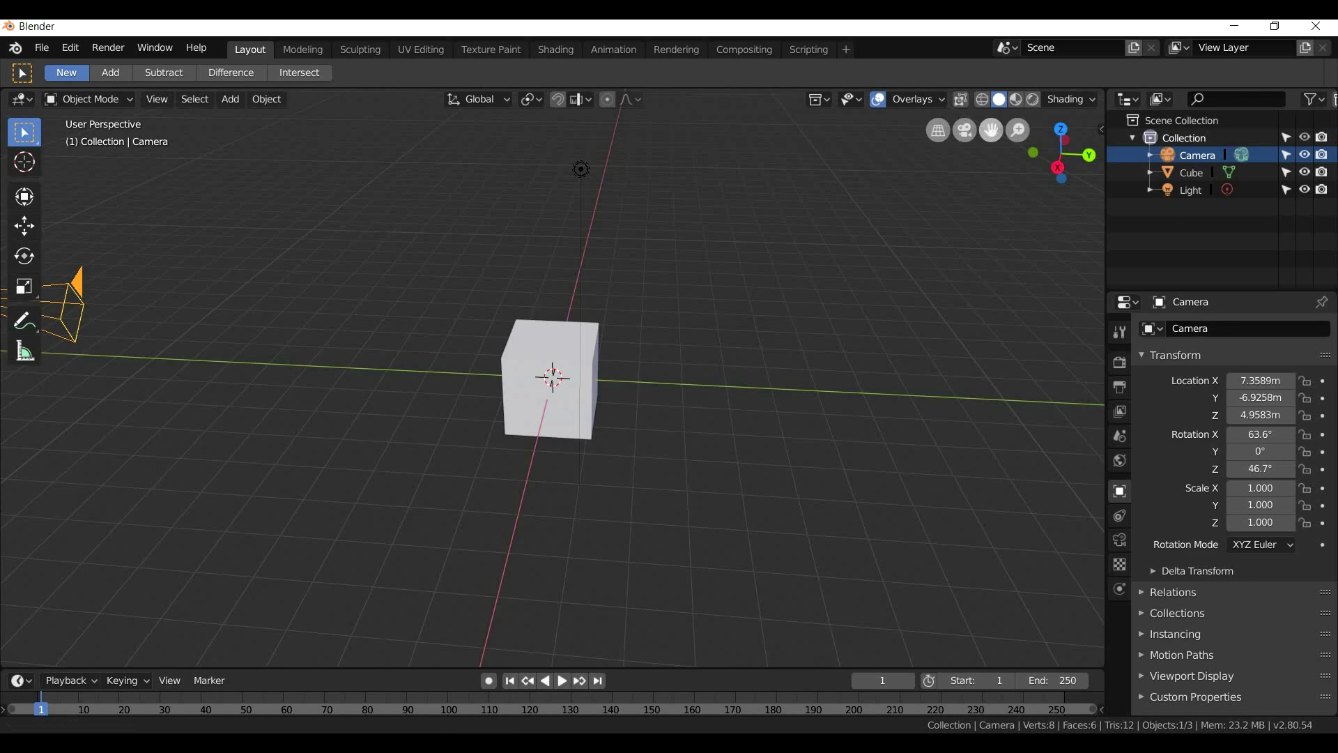
drag(991, 131, 1127, 127)
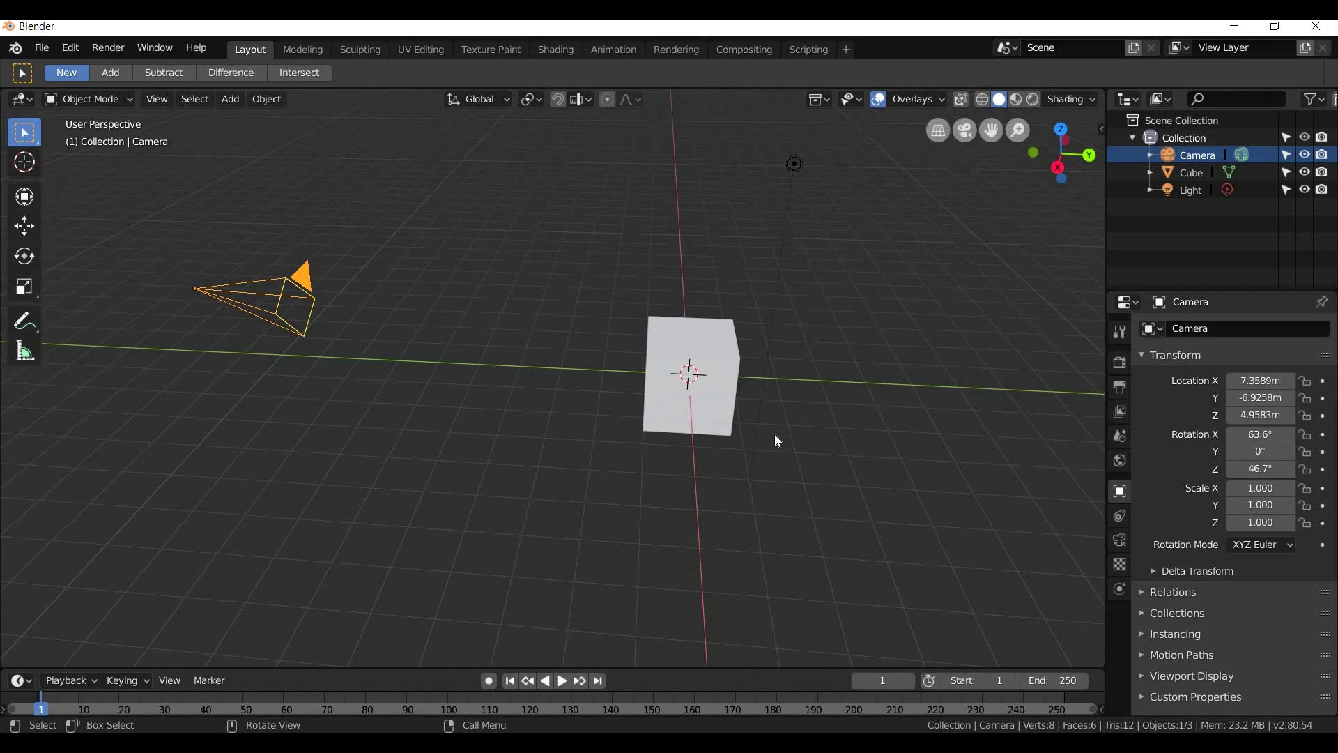
scroll(779, 507, up, 3)
middle_drag(779, 507, 669, 445)
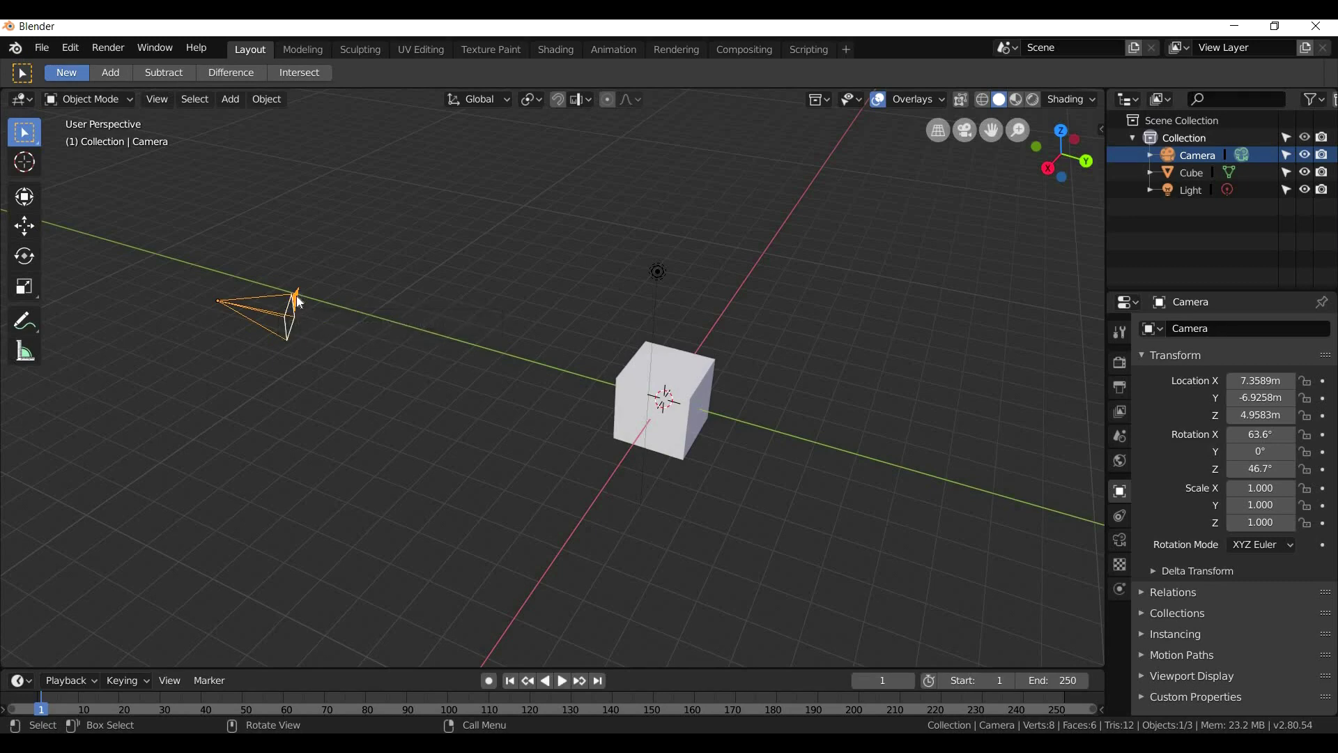
Center the view on the selected camera, and select the cube and center the view on it
key(KP_Decimal)
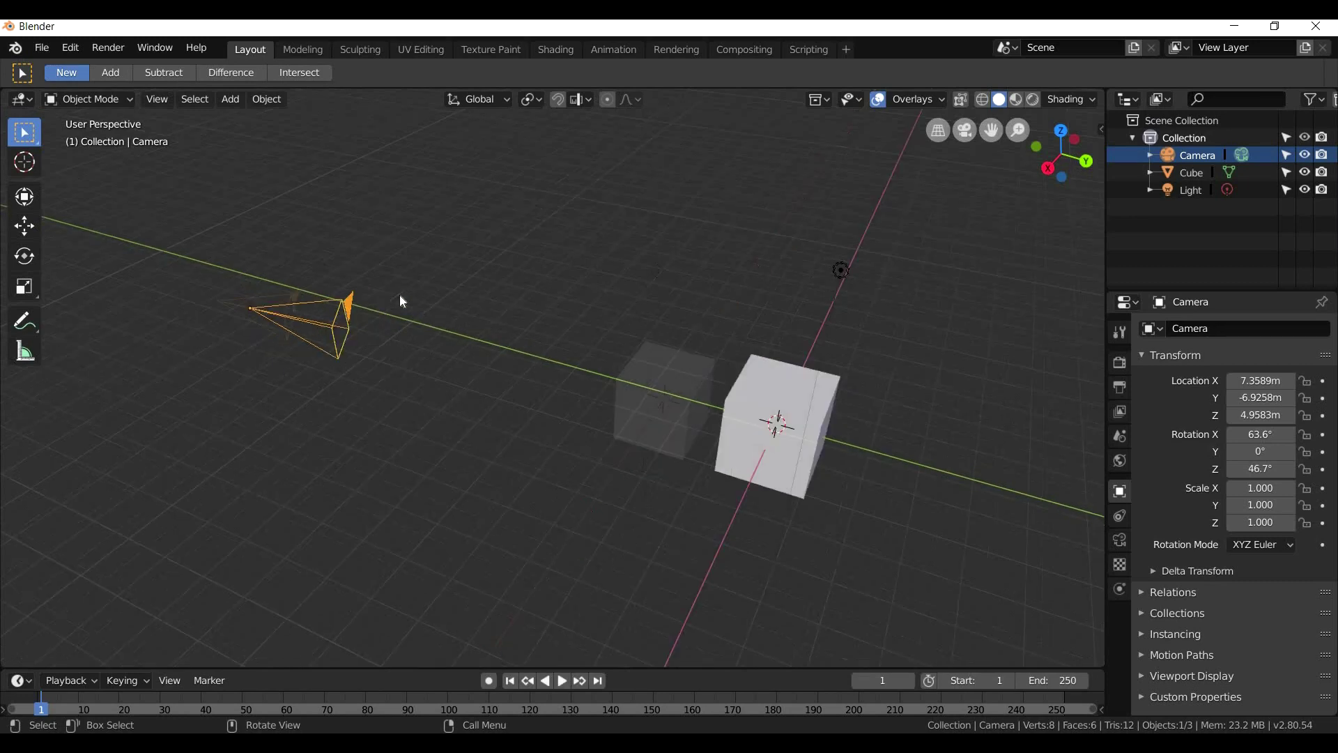
middle_drag(578, 344, 804, 391)
click(812, 279)
key(KP_Decimal)
scroll(780, 247, down, 7)
scroll(778, 247, down, 4)
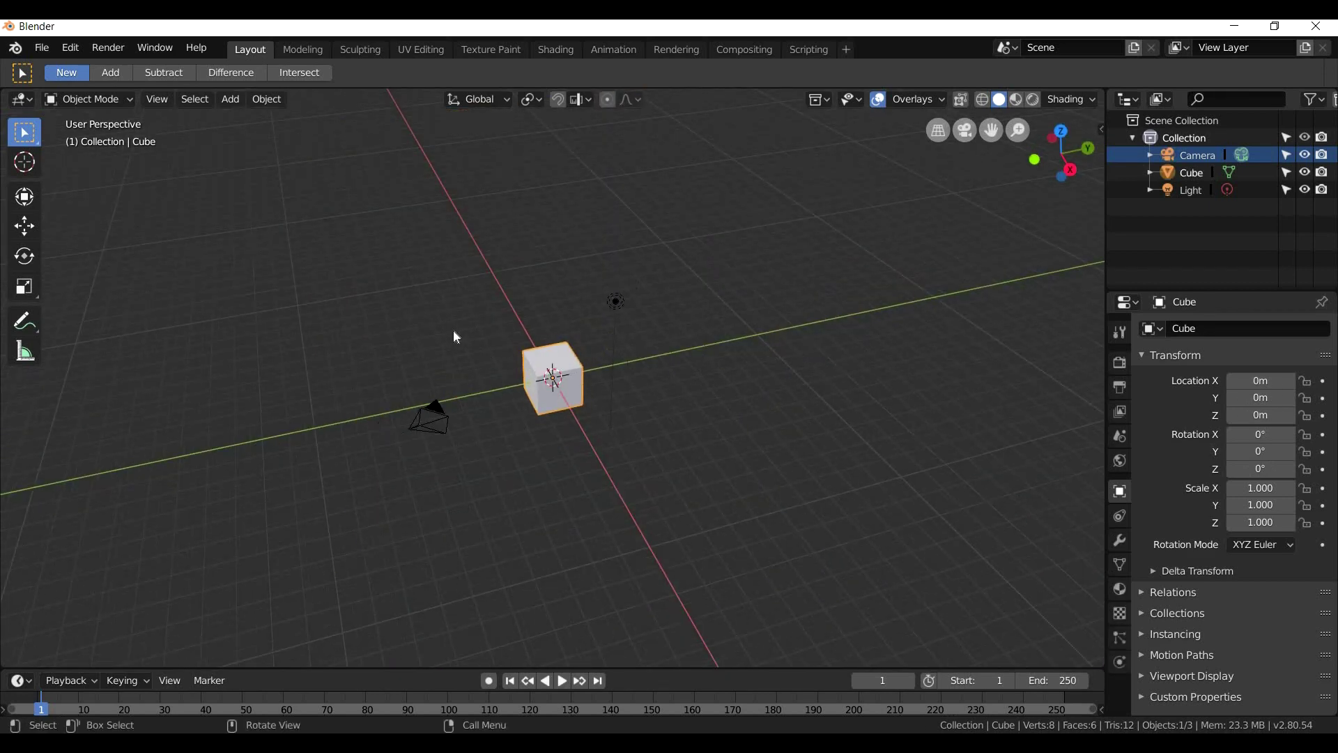
scroll(425, 345, up, 4)
scroll(334, 300, up, 2)
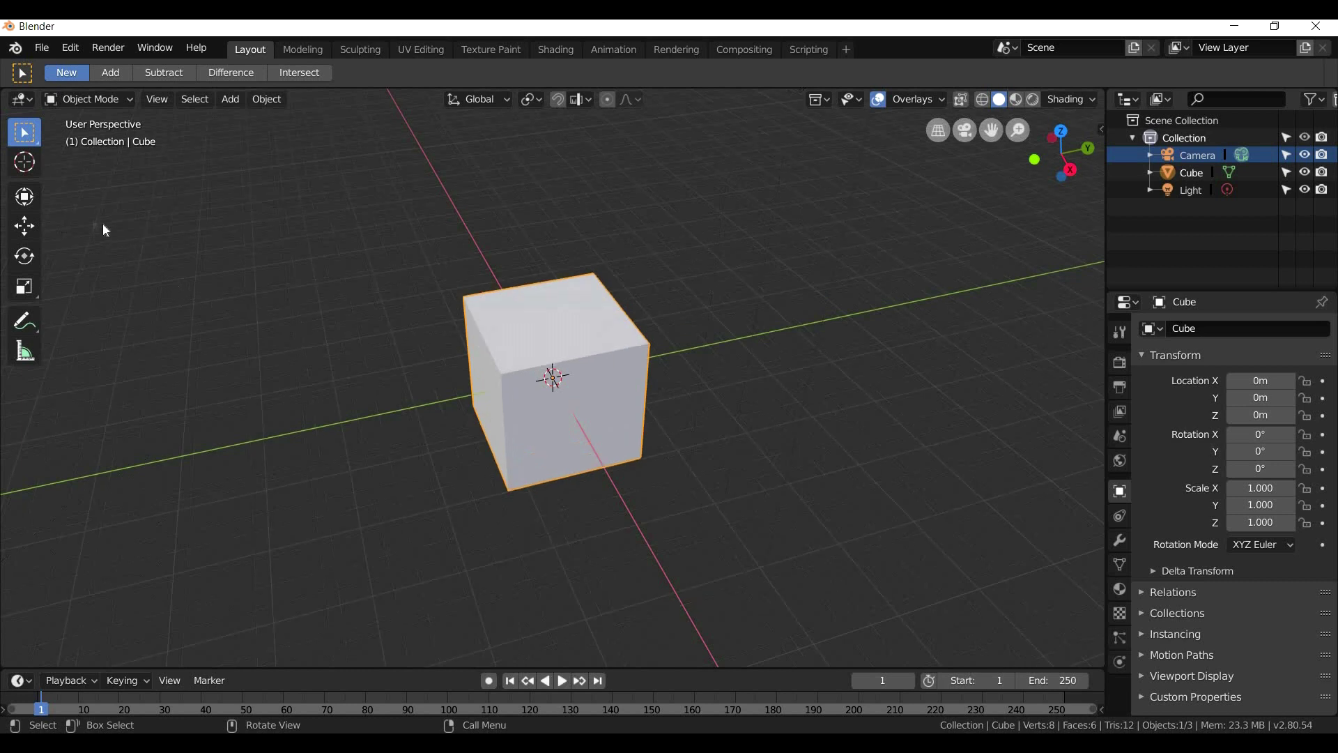
Move the cube along the Y axis and freely in space, ending at about X -2.31 m, Y 0.37 m, Z -0.72 m
click(23, 226)
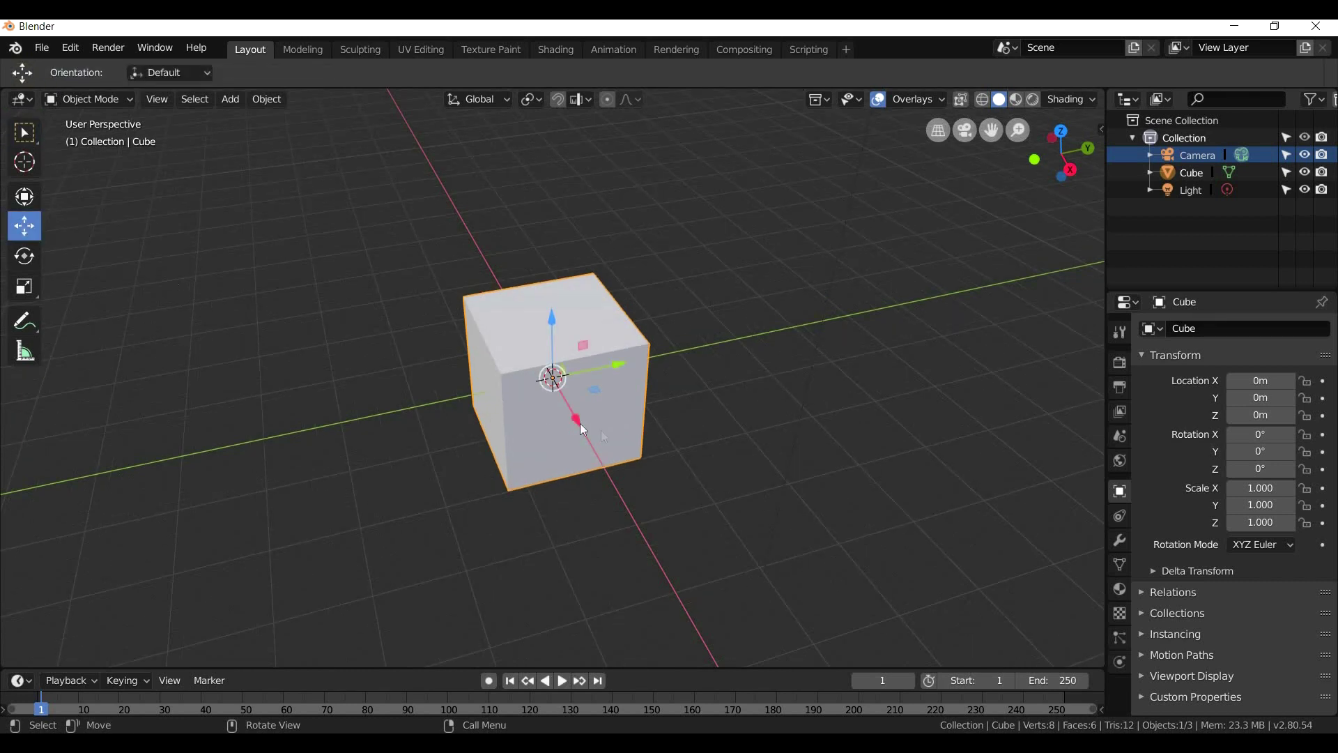
scroll(595, 424, up, 2)
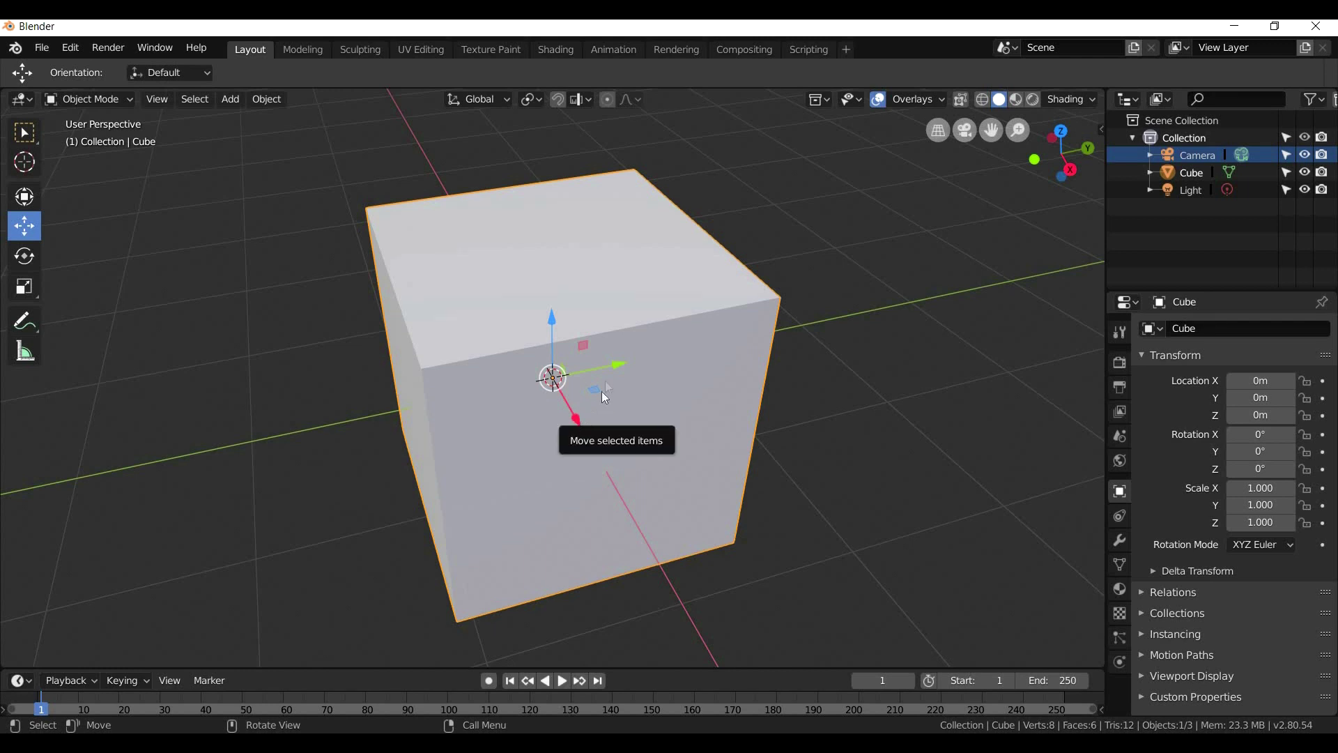
scroll(696, 403, down, 3)
scroll(686, 376, up, 3)
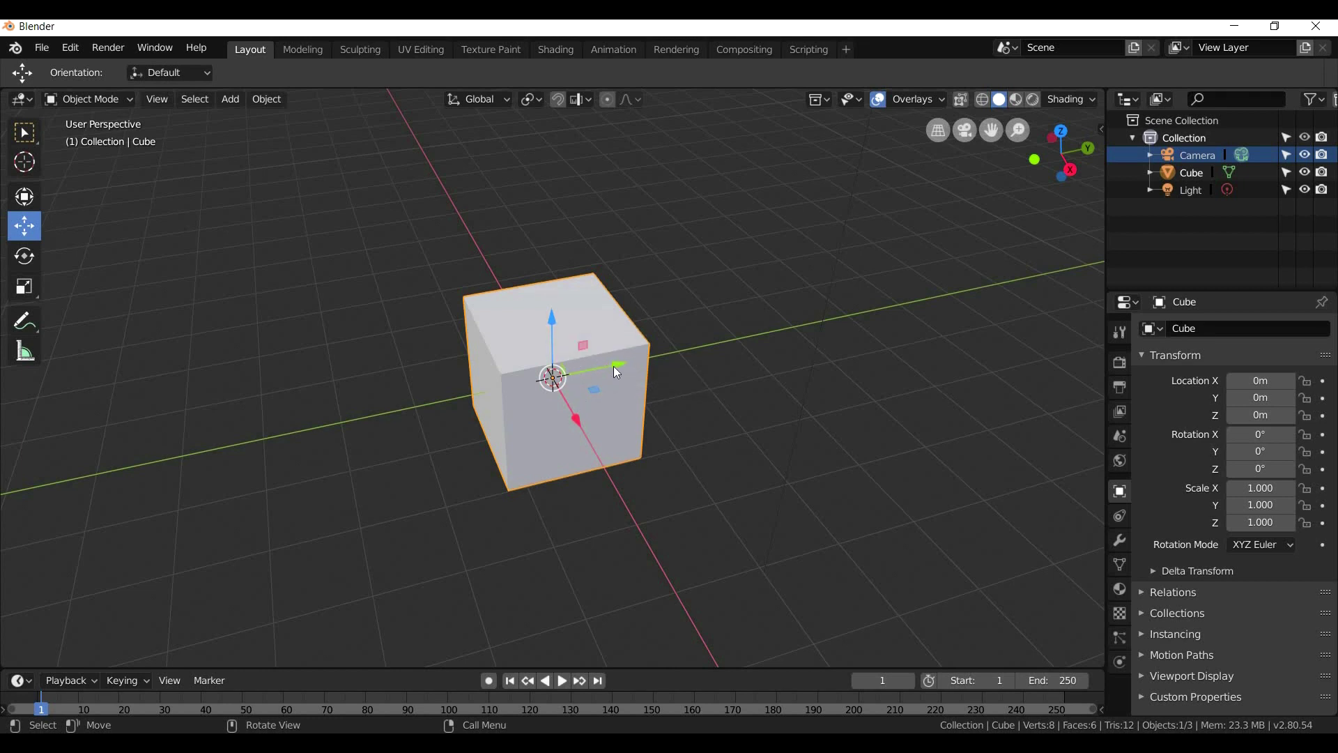
drag(617, 370, 911, 300)
drag(899, 357, 794, 168)
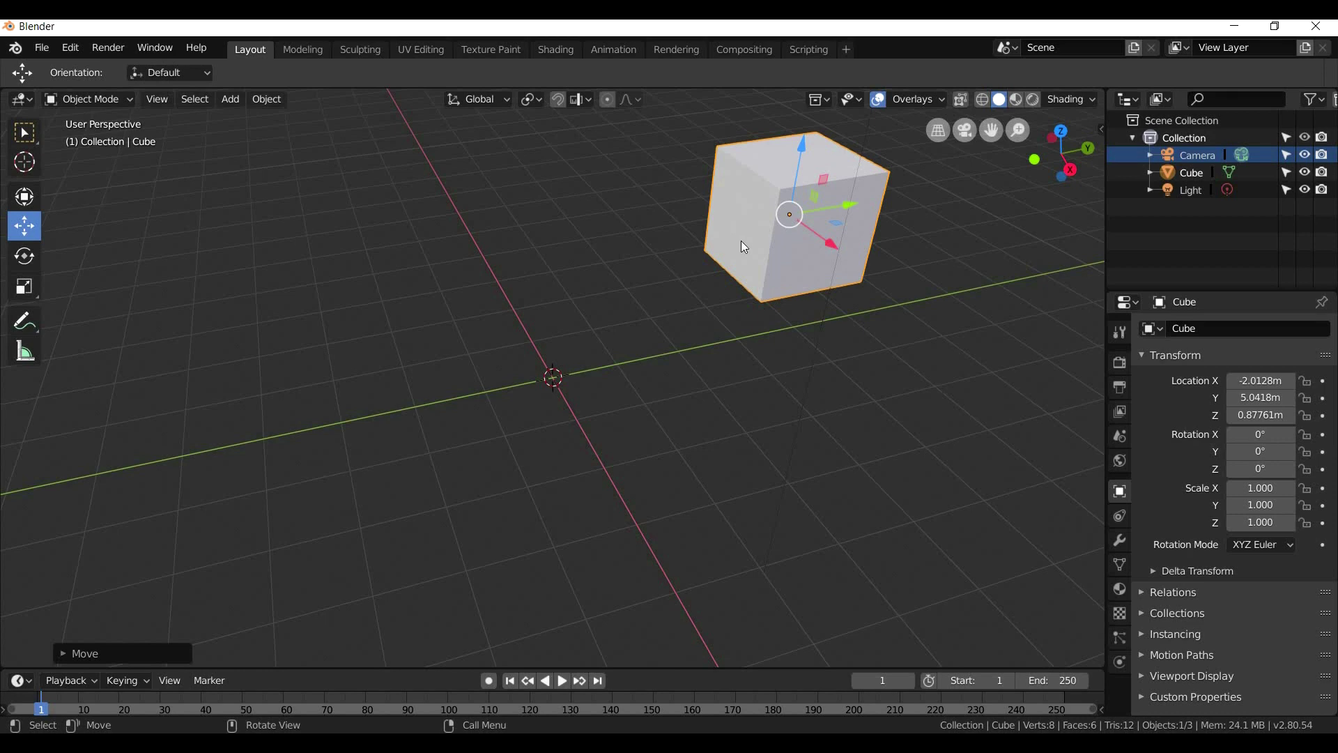
key(g)
click(470, 320)
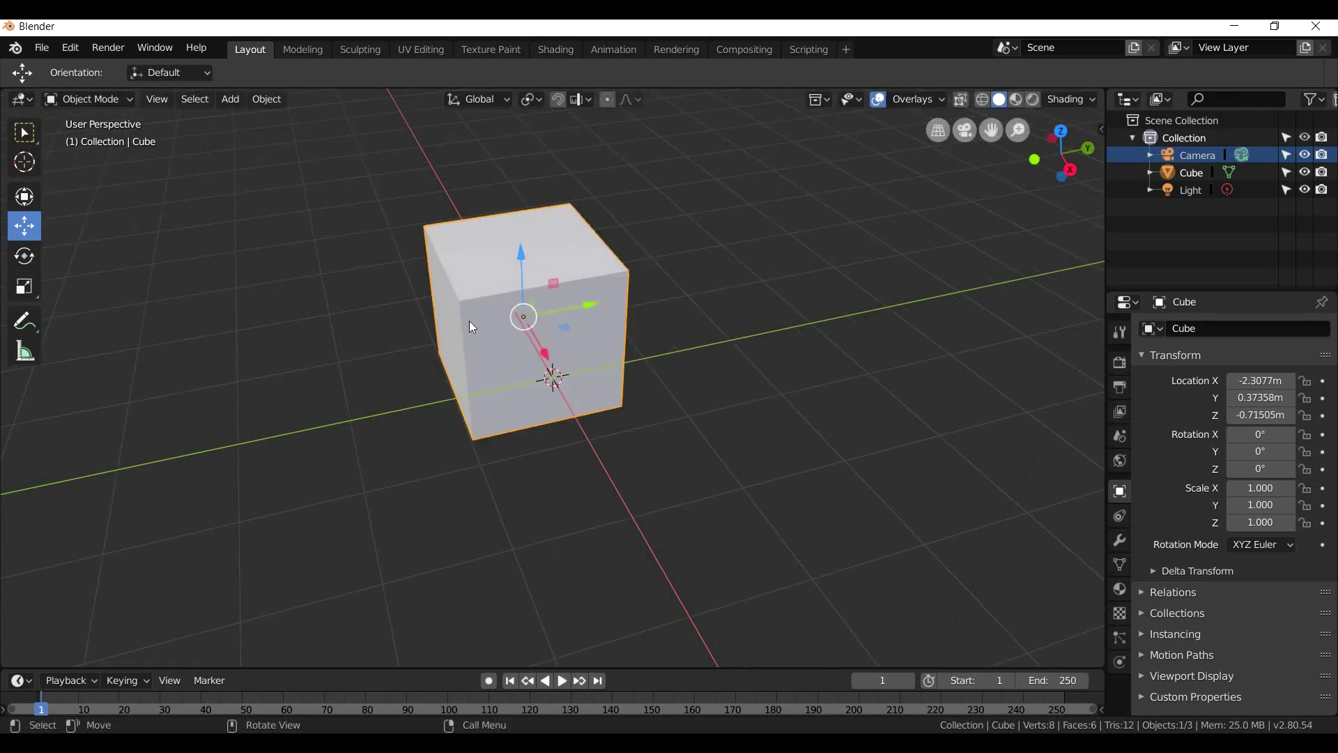
Rotate the cube freely to about X -77.1°, Y 24.1°, Z -50.7°
click(27, 256)
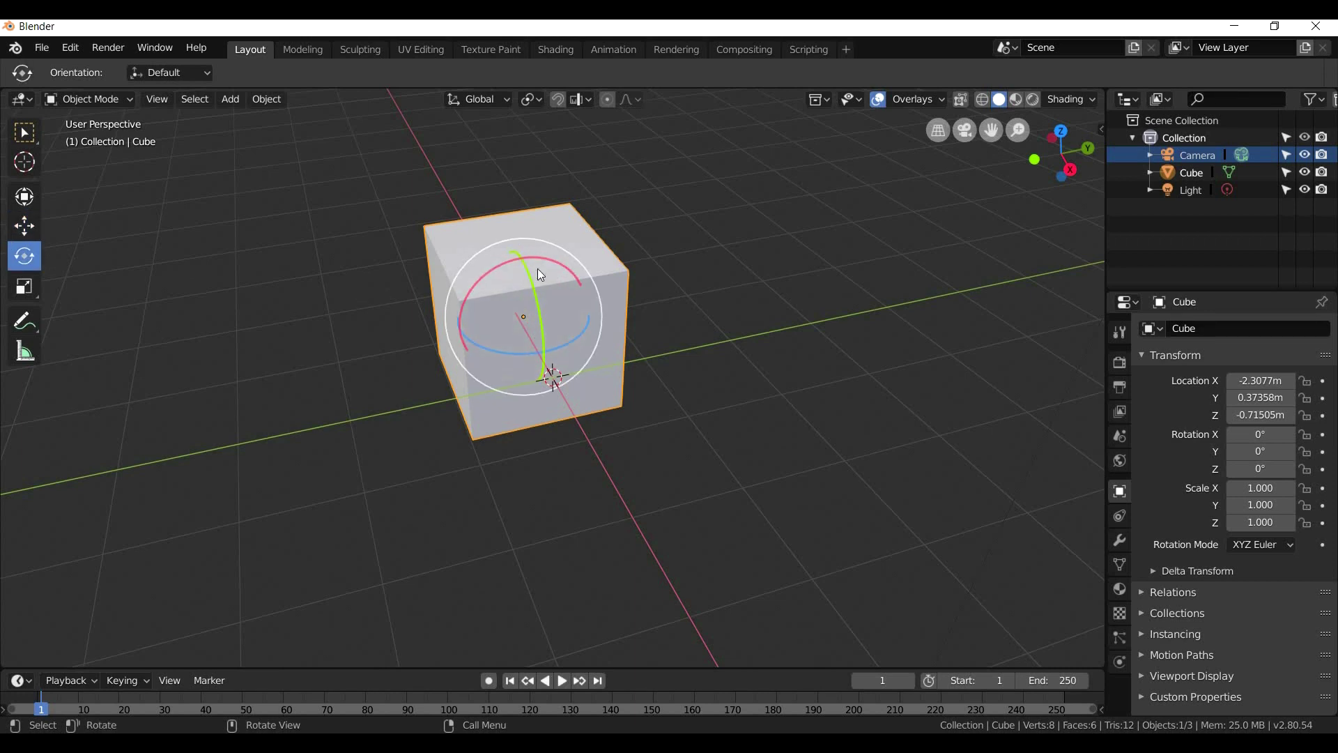
drag(543, 261, 501, 318)
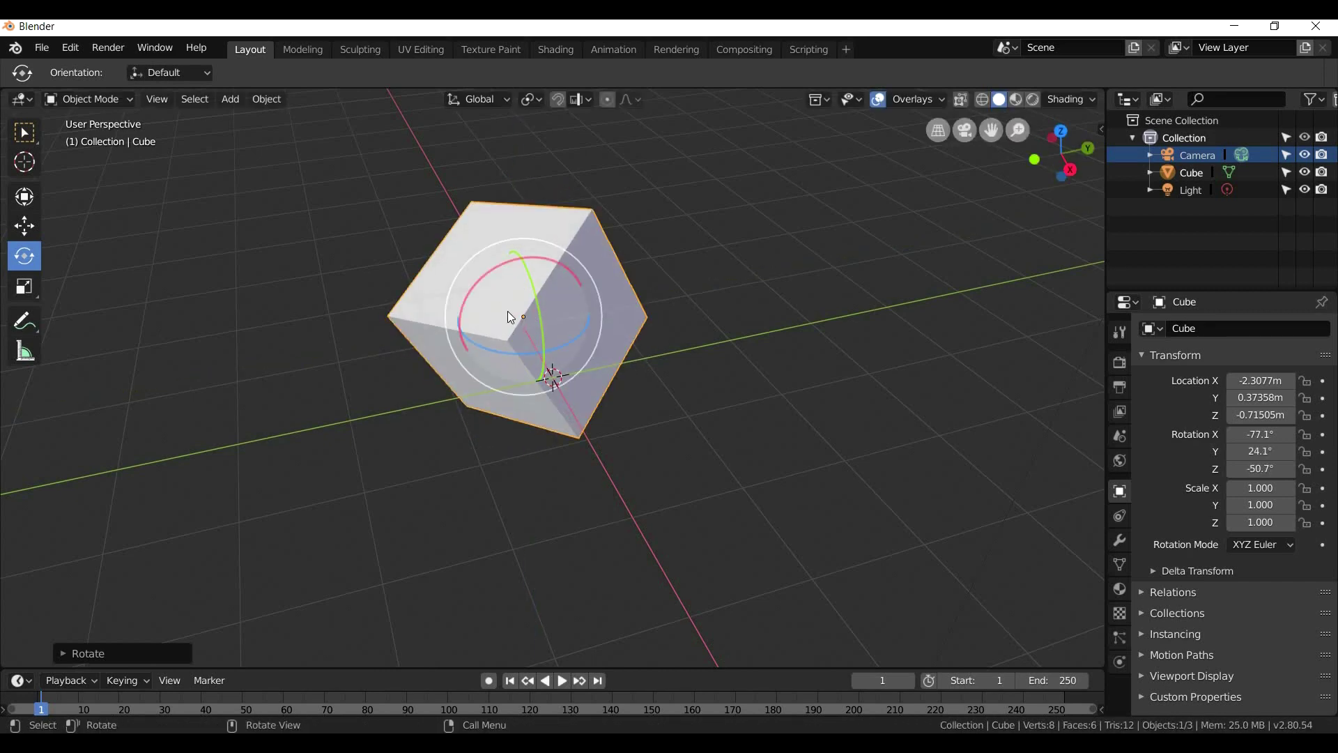
Rotate the cube freely to about X 157°, Y 42.4°, Z 188° and scale it to about X 0.909, Y 1.209, Z 1.067
drag(504, 317, 464, 359)
drag(559, 228, 597, 443)
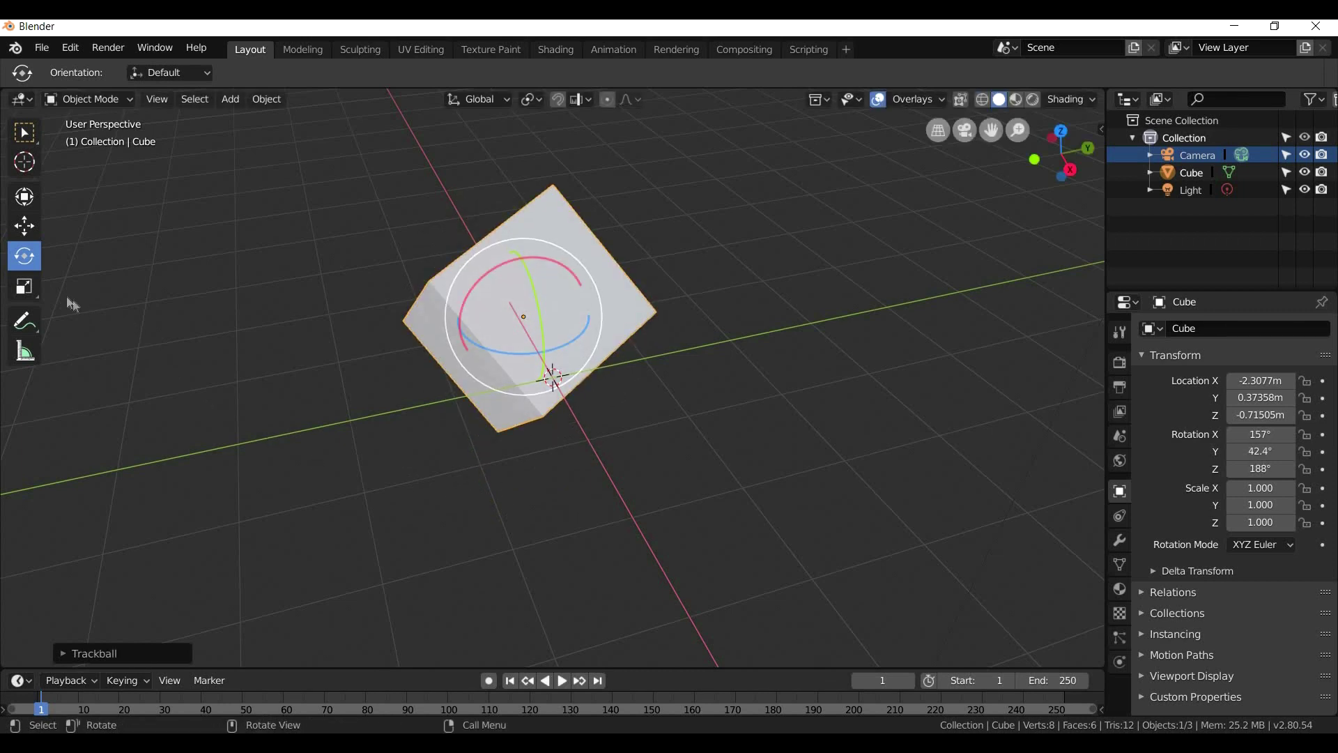
click(30, 287)
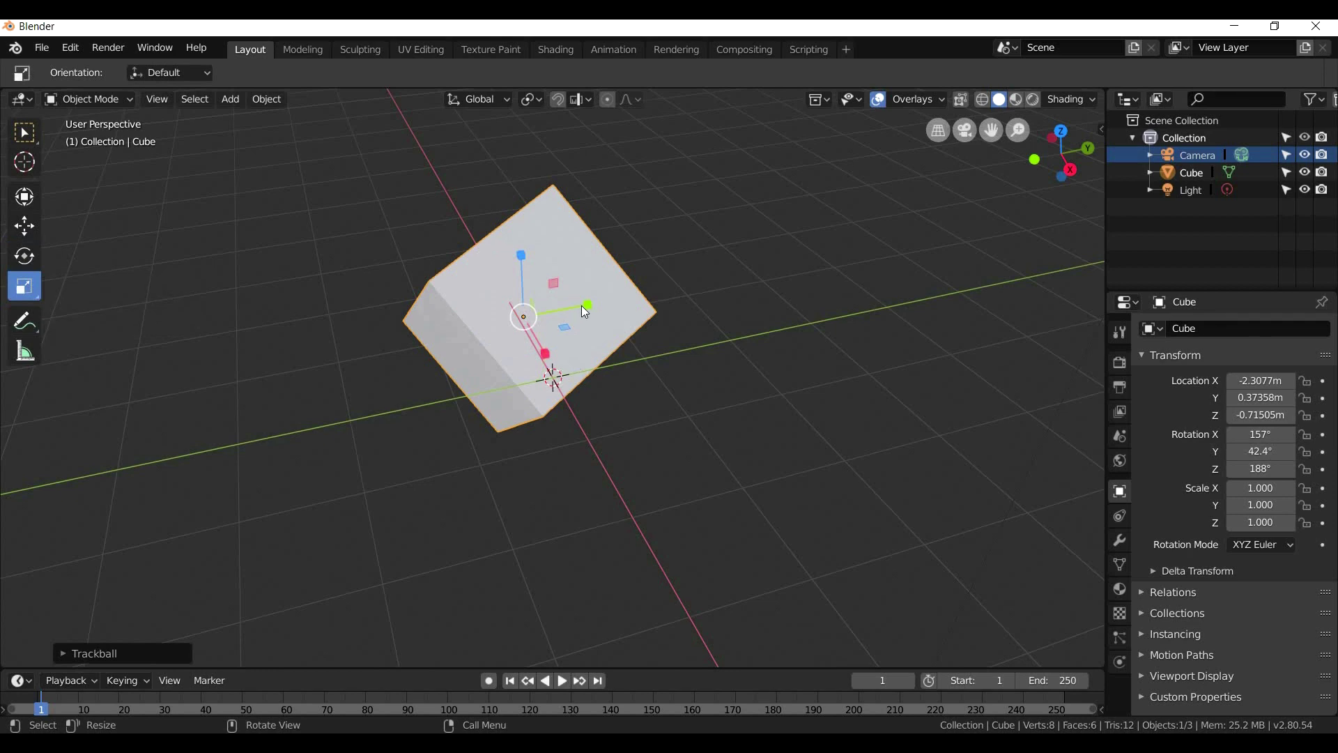
drag(582, 305, 540, 344)
drag(521, 256, 520, 235)
mouse_move(473, 309)
mouse_down()
mouse_move(450, 307)
mouse_move(487, 308)
mouse_up()
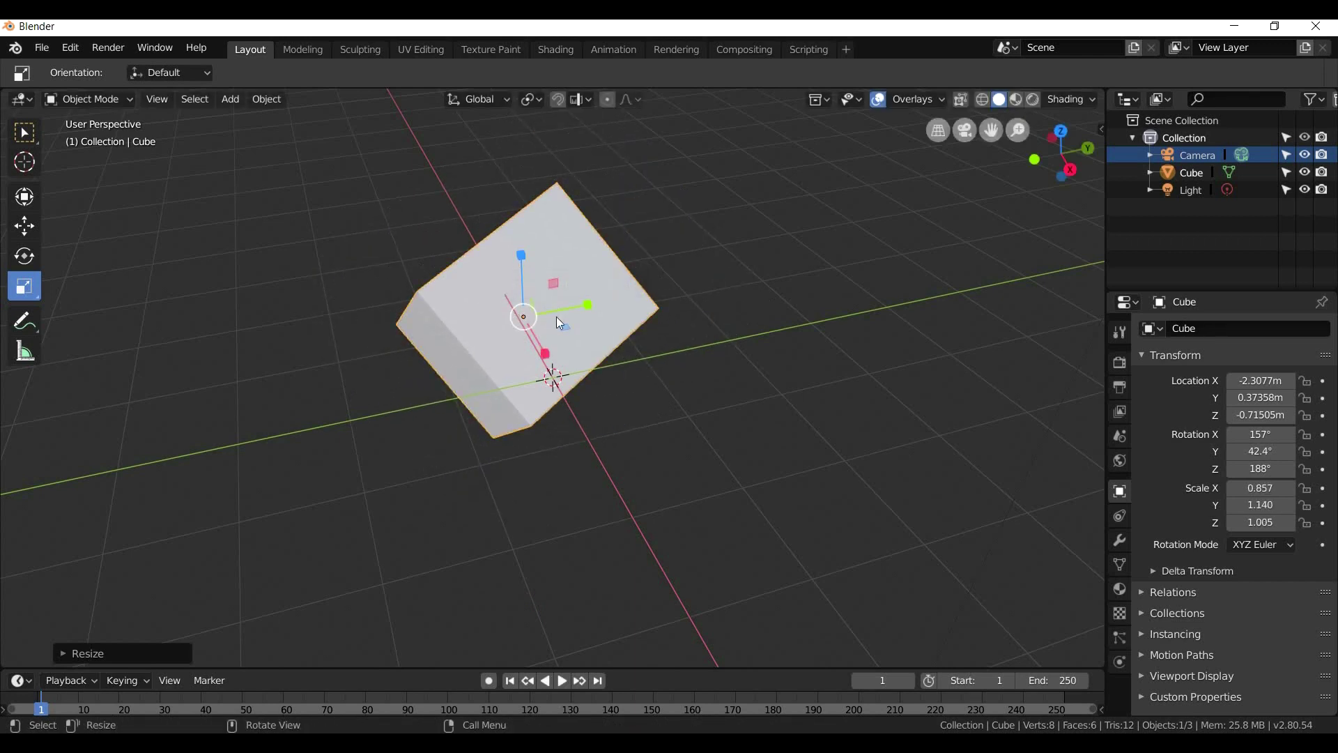
drag(508, 342, 508, 357)
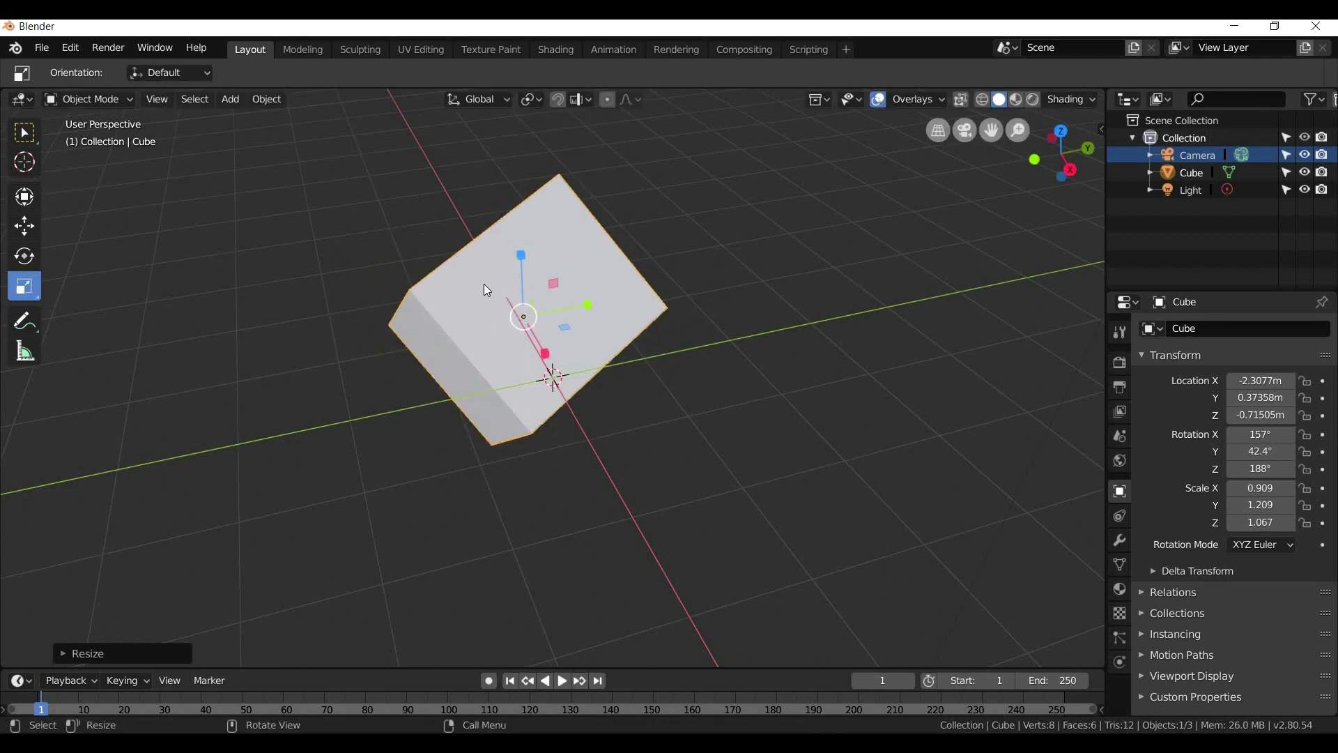
With the combined Transform tool, move the cube to Y 1.13 m, rotate it to about 199°, 28.8°, 214° and scale it to about 0.922, 2.032, 1.326
click(26, 227)
click(25, 256)
click(24, 285)
click(26, 199)
scroll(601, 329, up, 2)
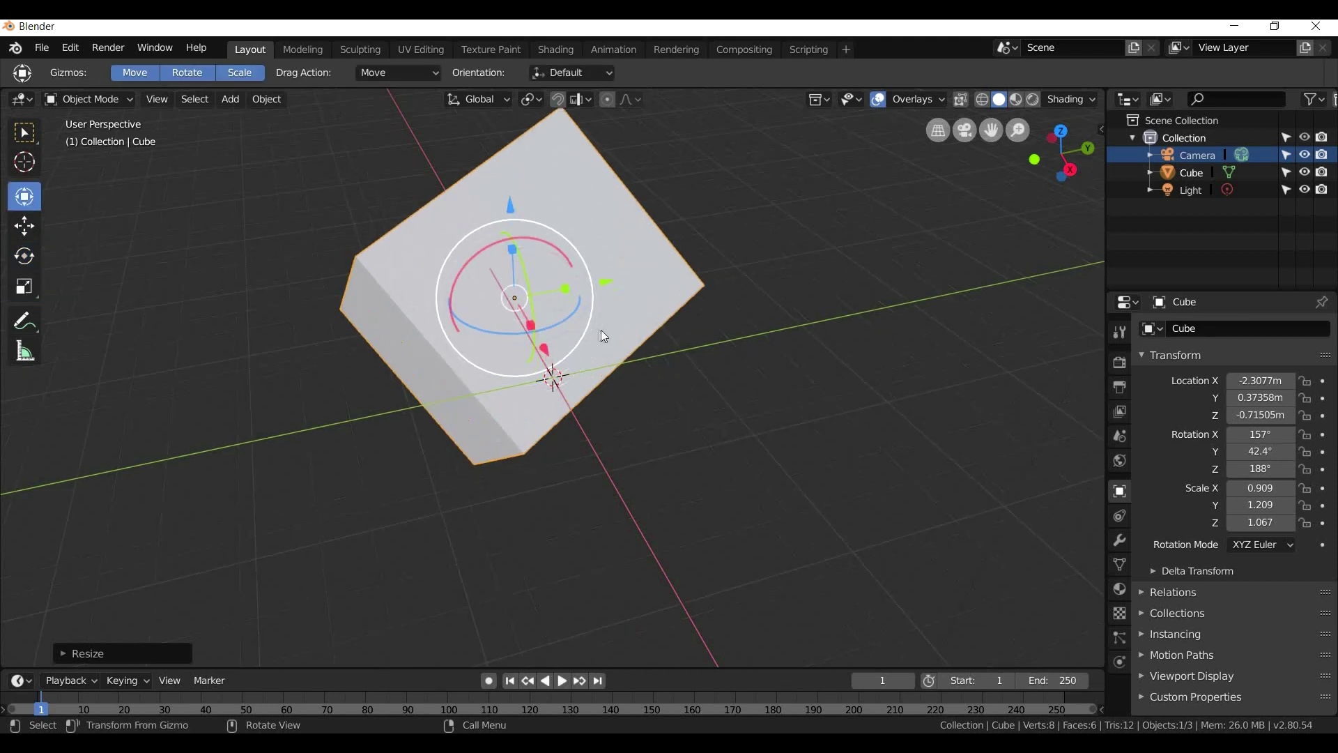
drag(607, 283, 683, 278)
drag(620, 224, 666, 254)
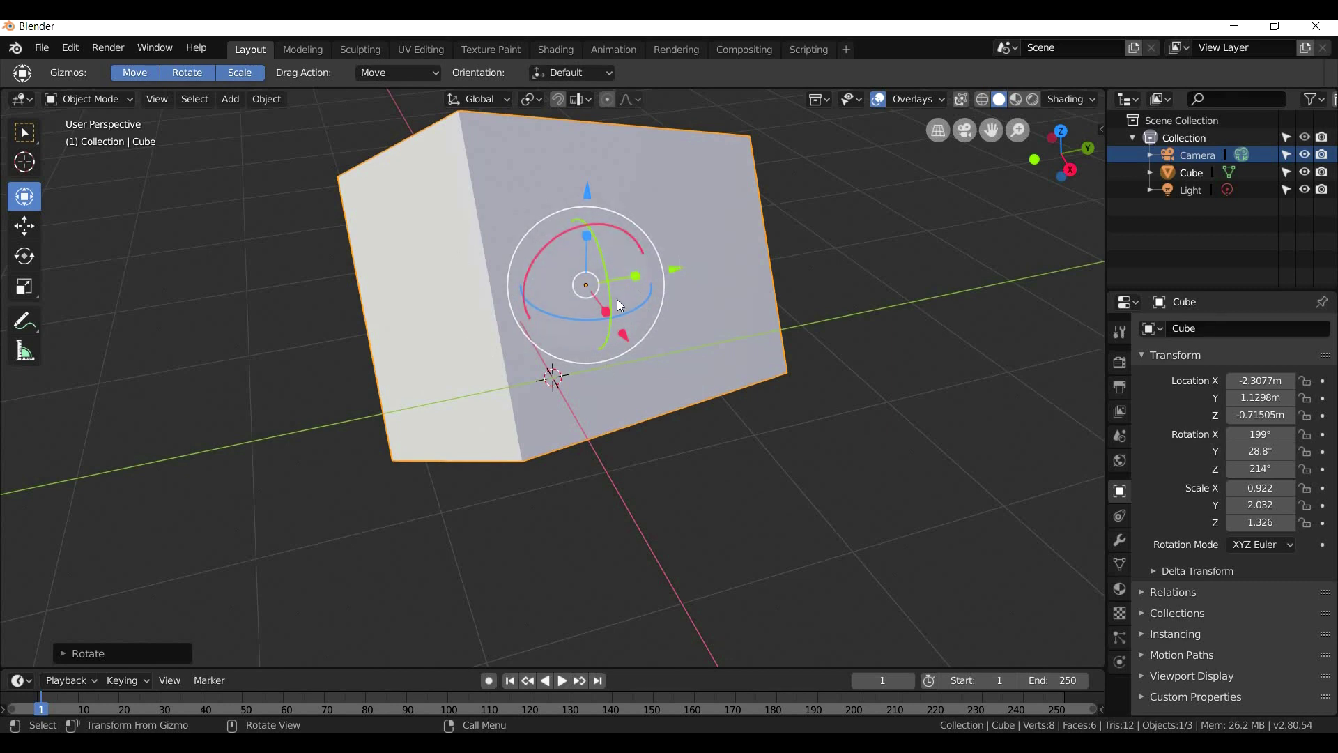
Try the separate Move, Rotate and Scale tools in turn, ending with the Move tool active
click(24, 225)
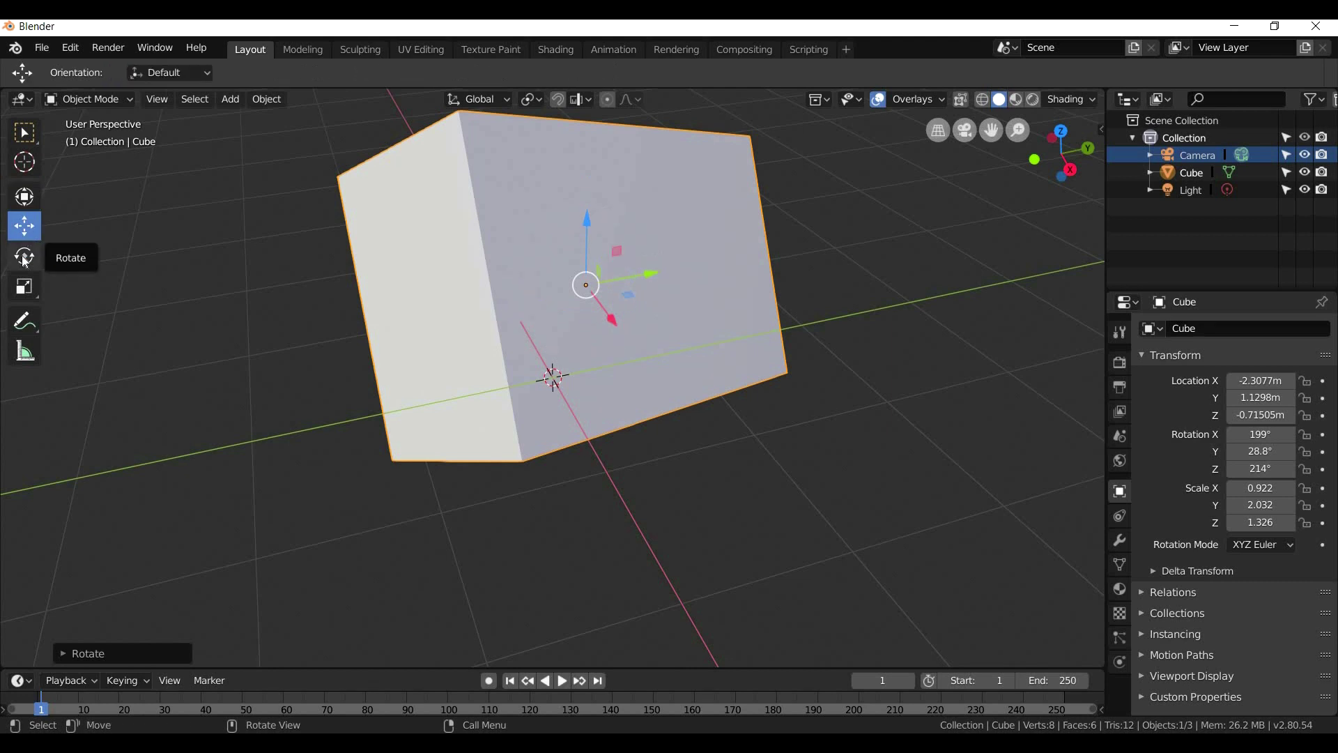
click(25, 258)
click(25, 286)
click(24, 255)
click(24, 225)
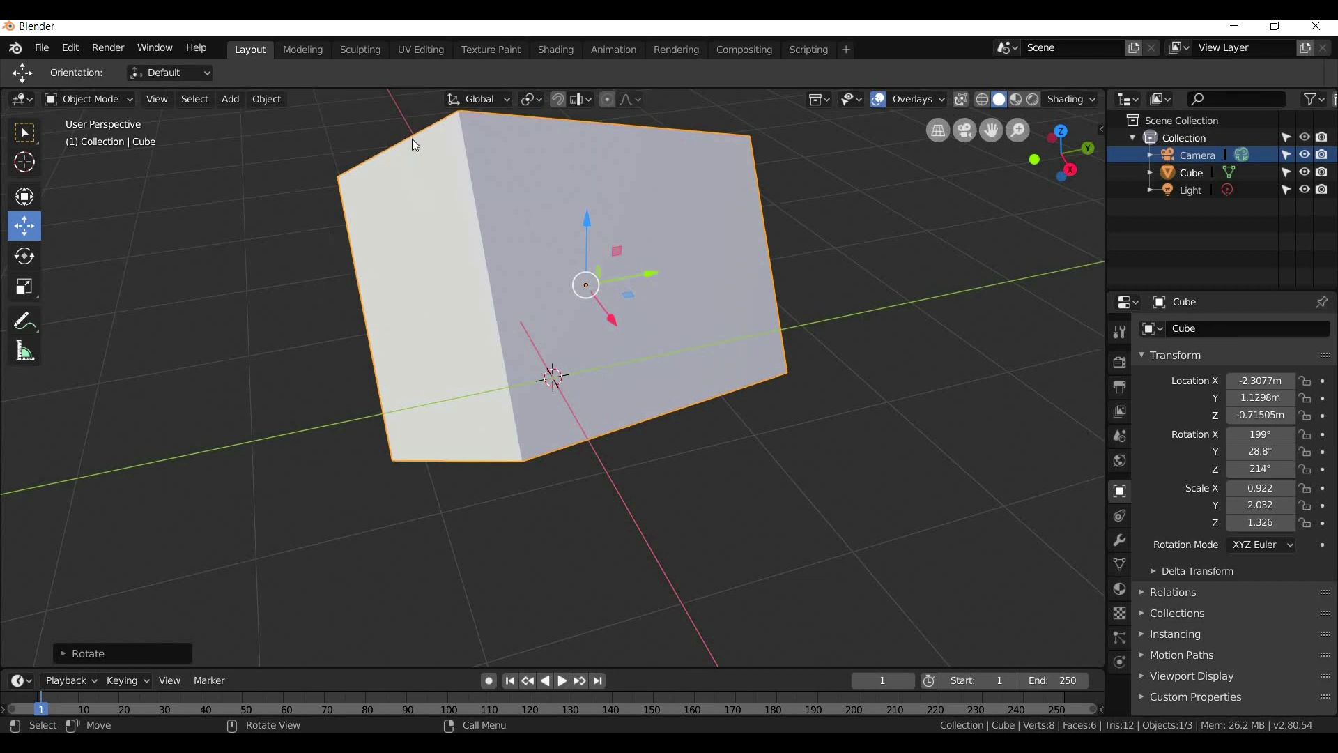
Enter Edit Mode on the cube and move its lower front corner vertex upward along Z
key(Tab)
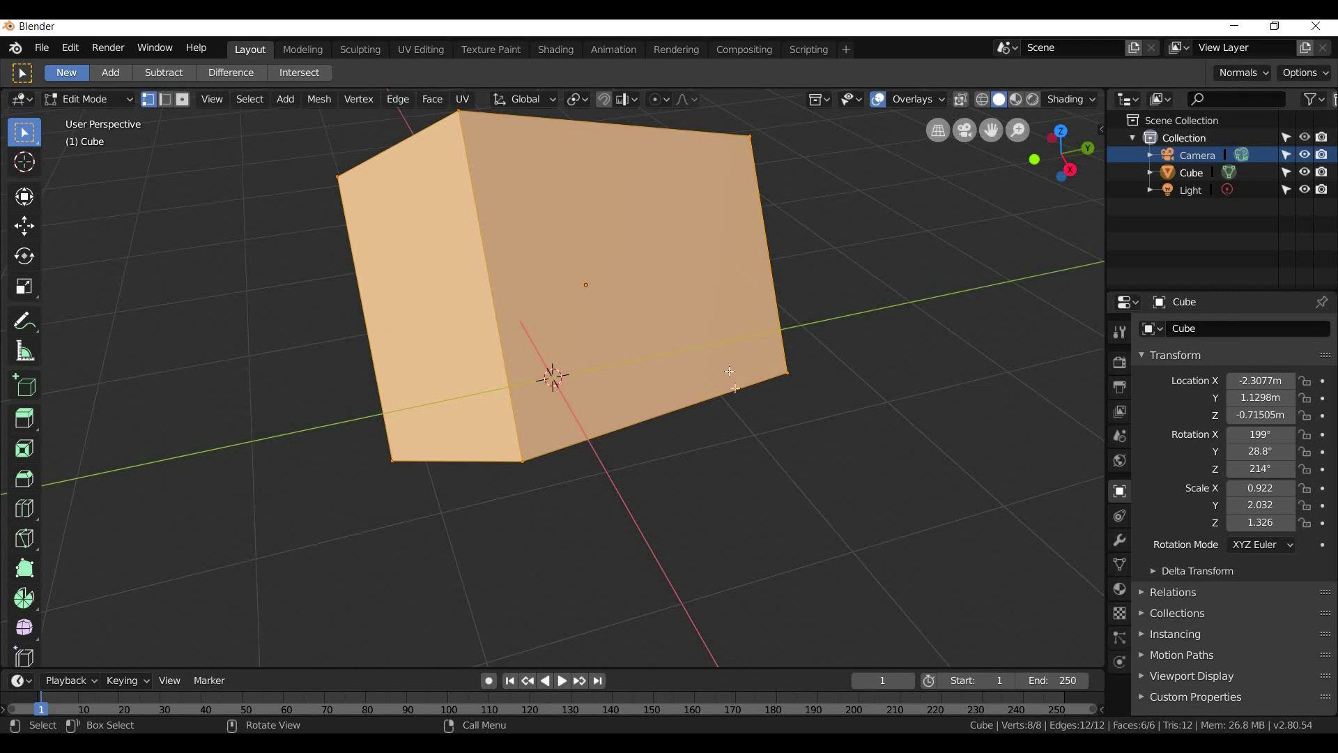
click(521, 462)
click(23, 232)
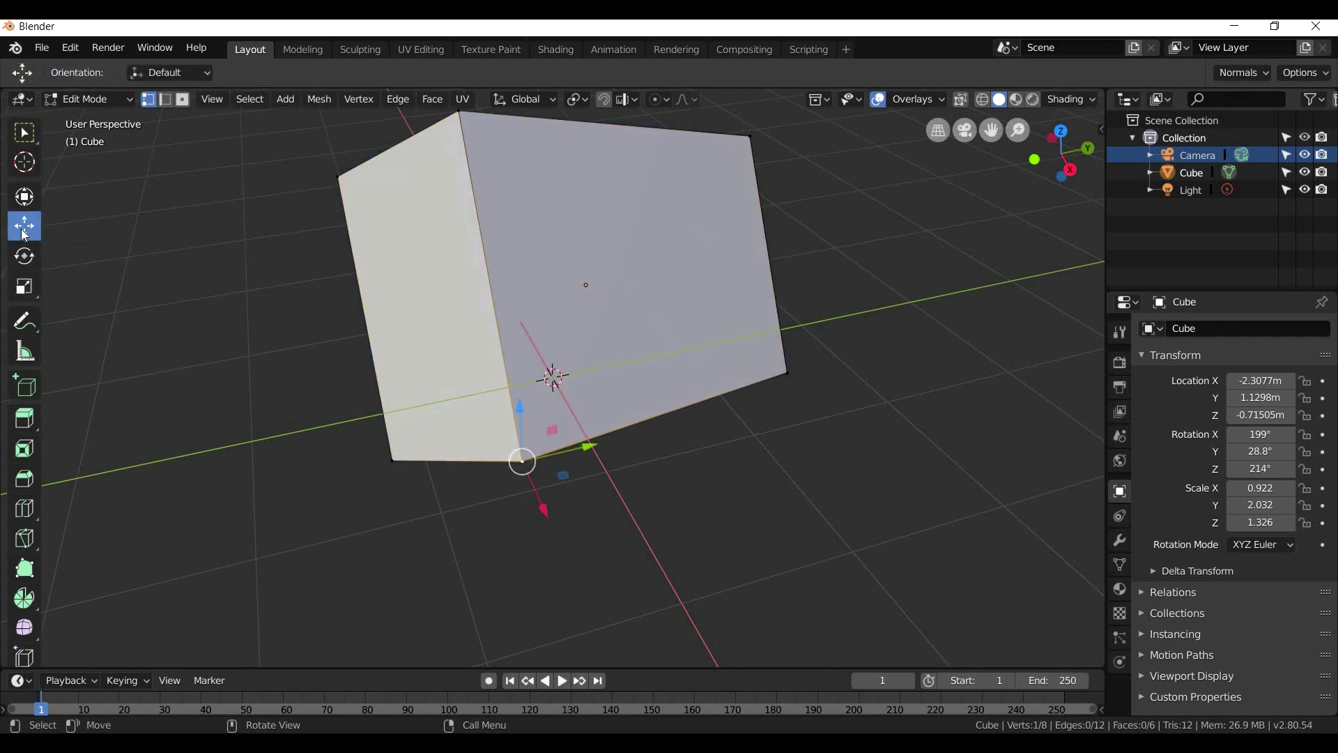
drag(524, 408, 531, 339)
drag(481, 378, 466, 347)
Deform the cube further by moving corner vertices, pulling one of the bottom corners inward
middle_drag(563, 367, 334, 364)
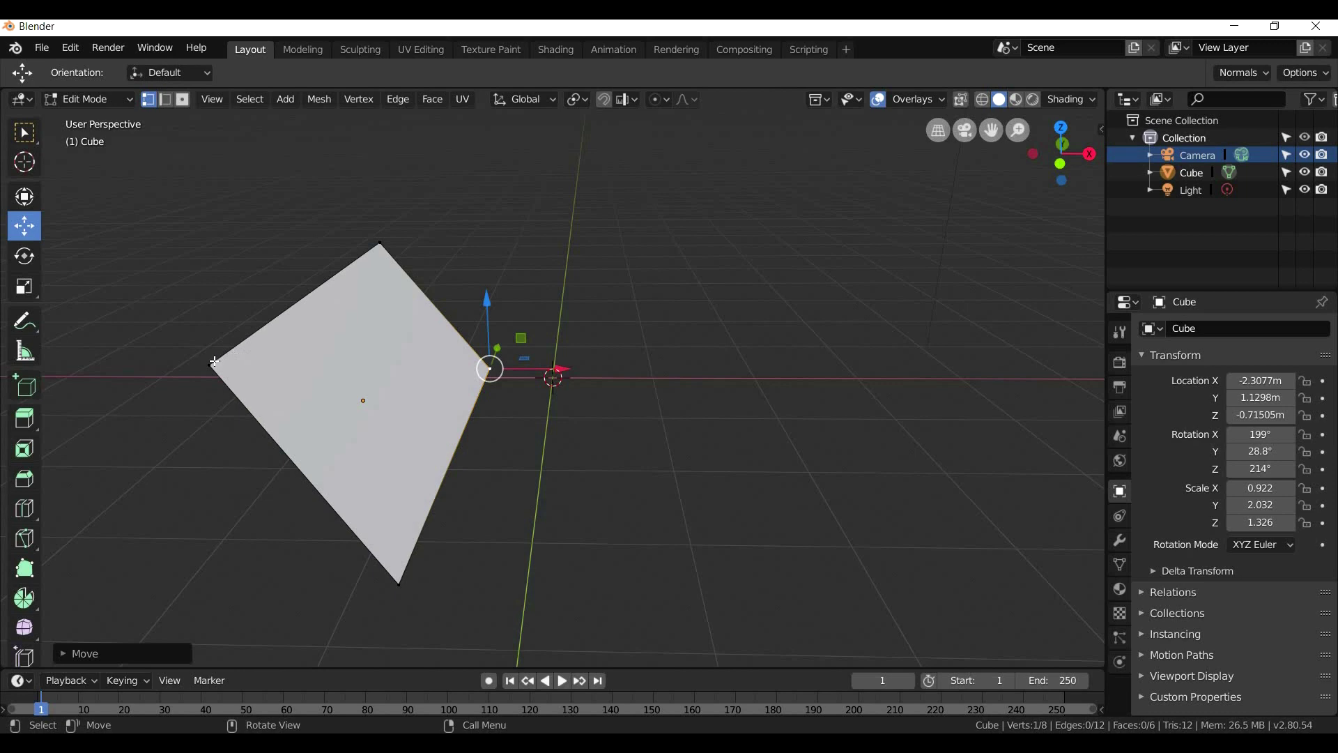
drag(278, 365, 395, 328)
drag(328, 301, 376, 551)
middle_drag(408, 562, 323, 513)
drag(410, 548, 410, 549)
key(alt+a)
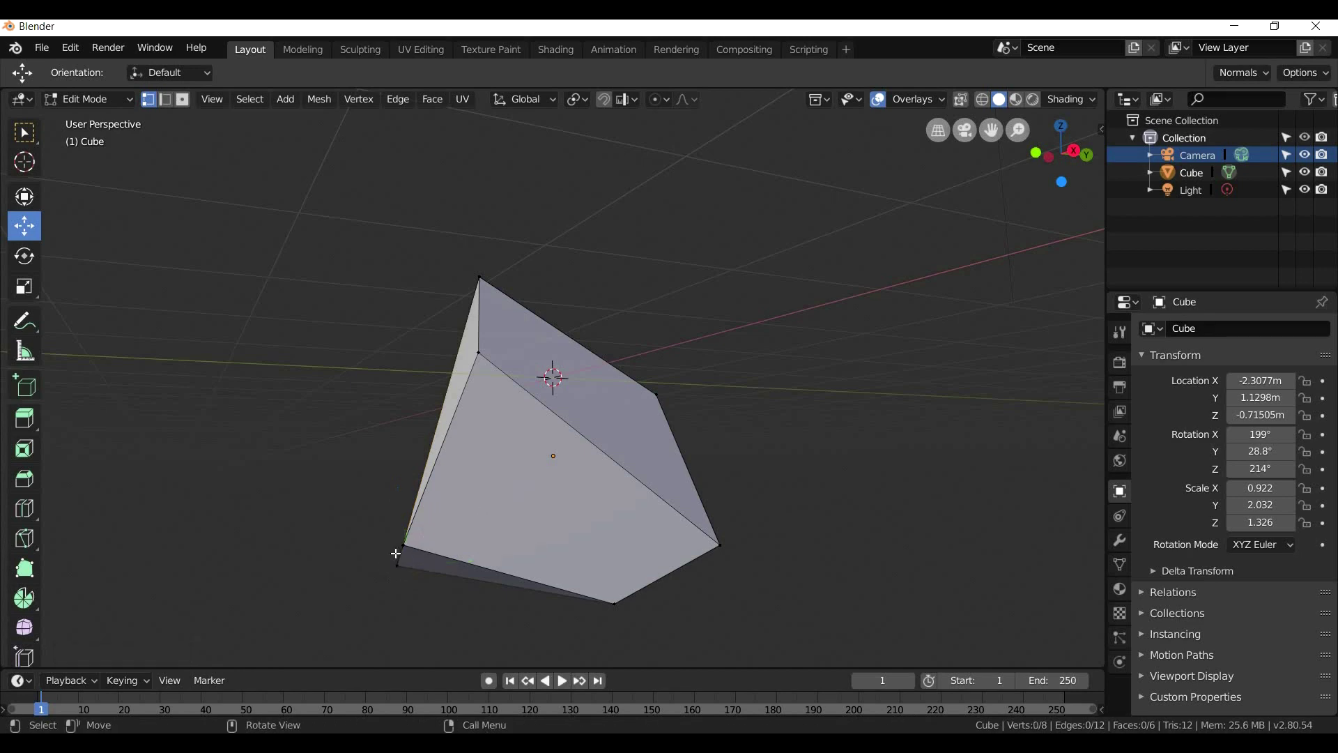
click(402, 548)
drag(403, 548, 531, 538)
middle_drag(531, 538, 482, 450)
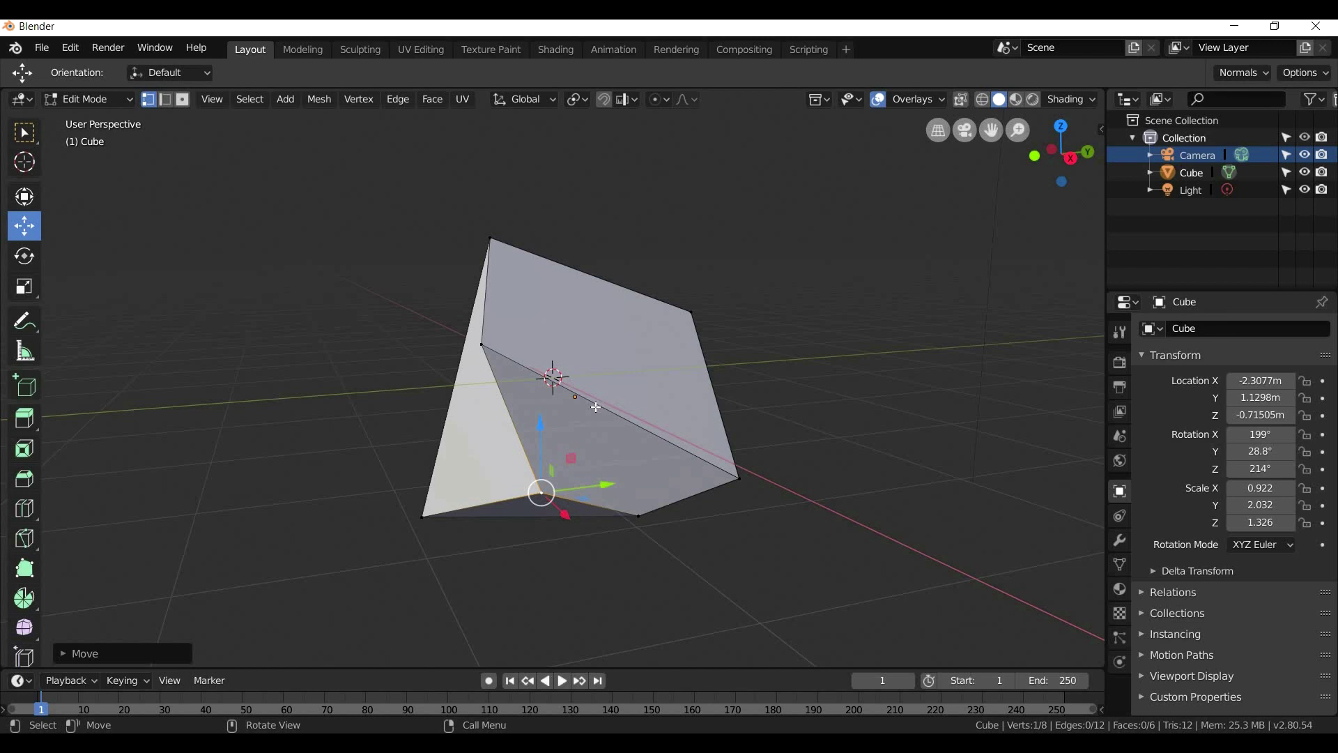
Toggle between Object Mode and Edit Mode, finishing in Object Mode
key(Tab)
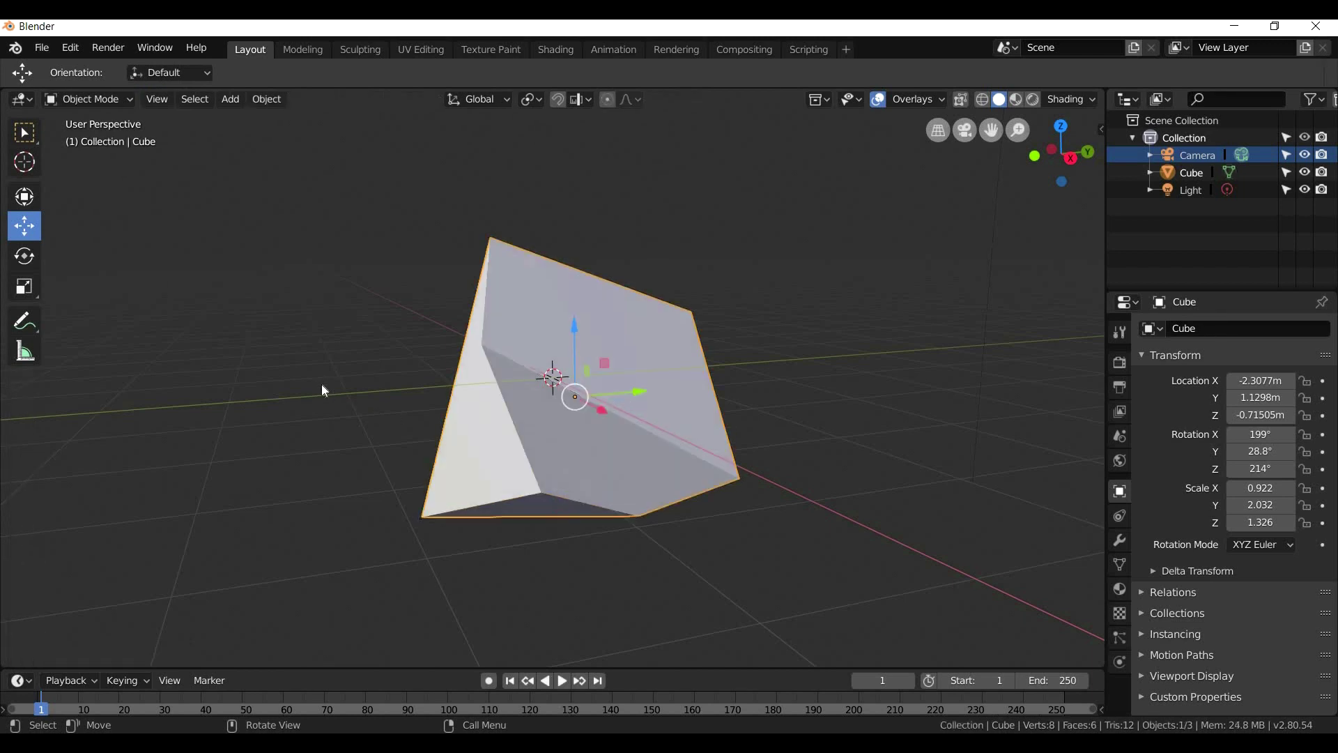
key(Tab)
click(79, 101)
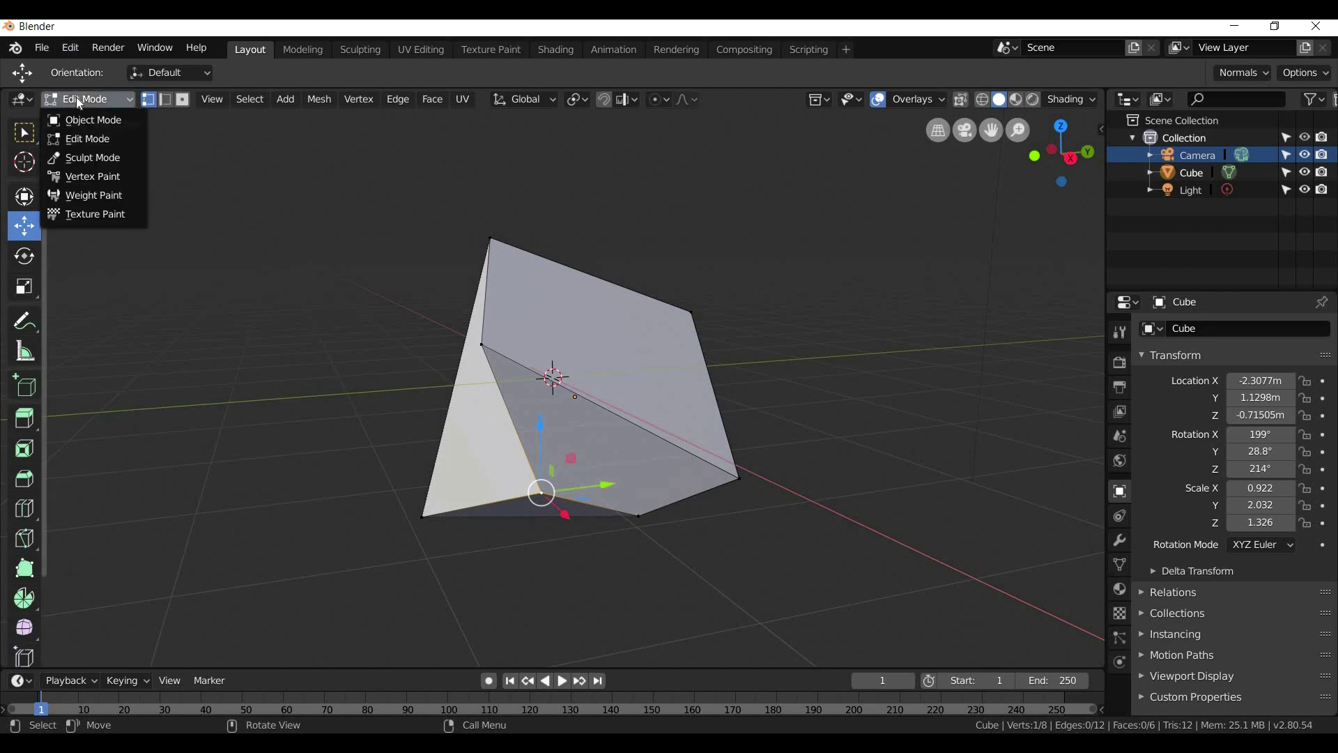
click(79, 120)
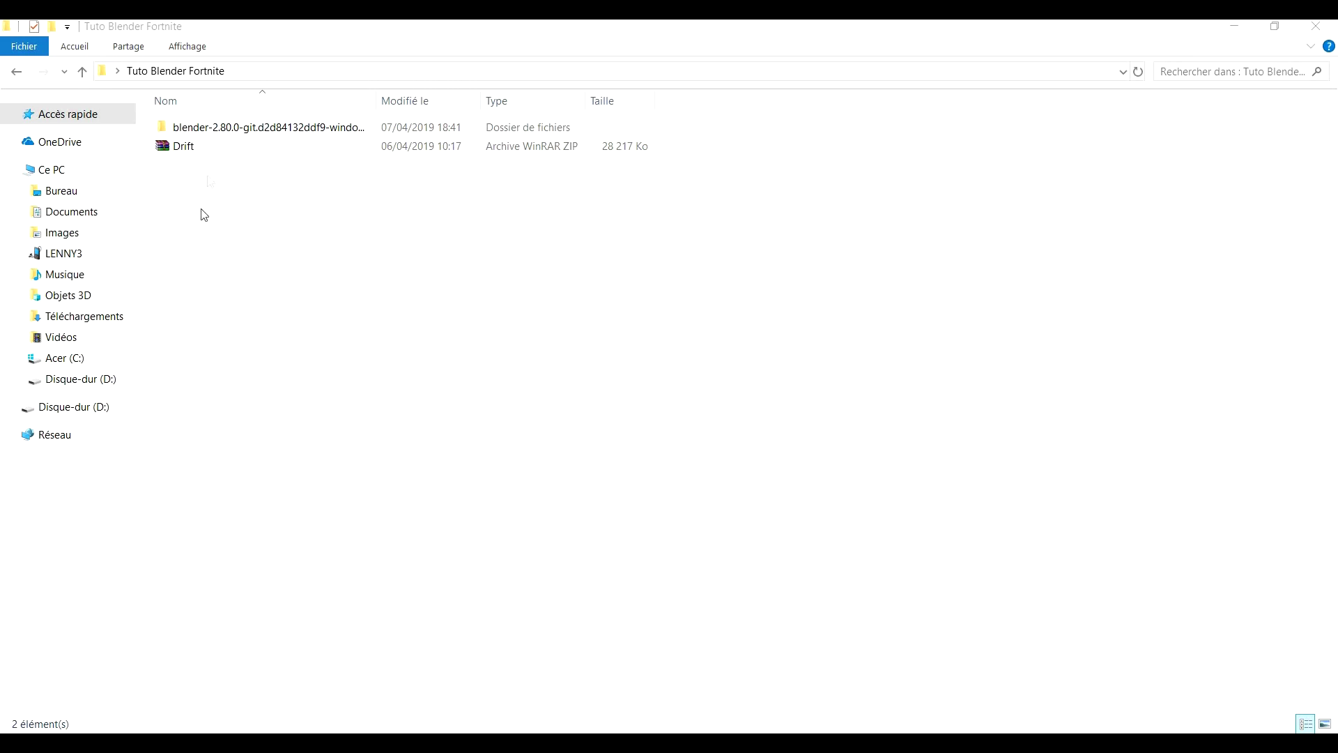
In File Explorer, extract the Drift archive into the current Tuto Blender Fortnite folder
click(211, 149)
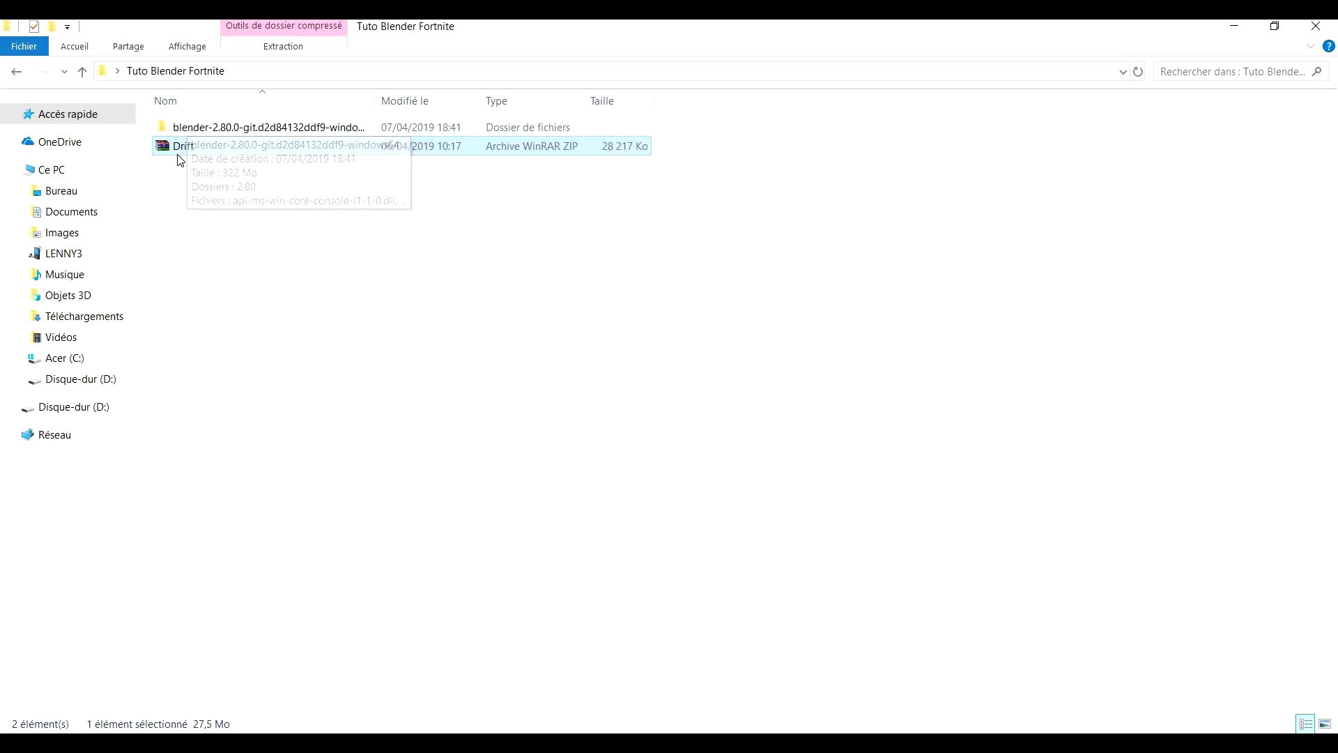
right_click(184, 151)
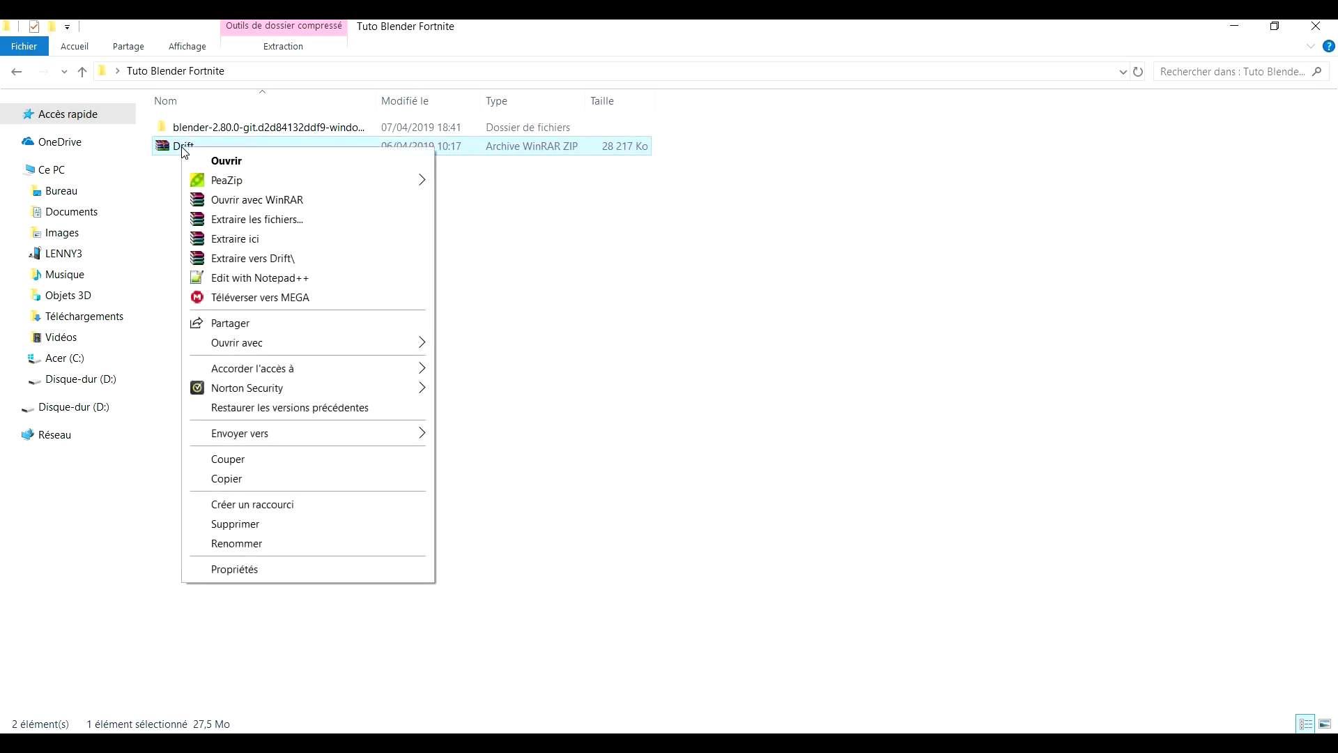
click(228, 243)
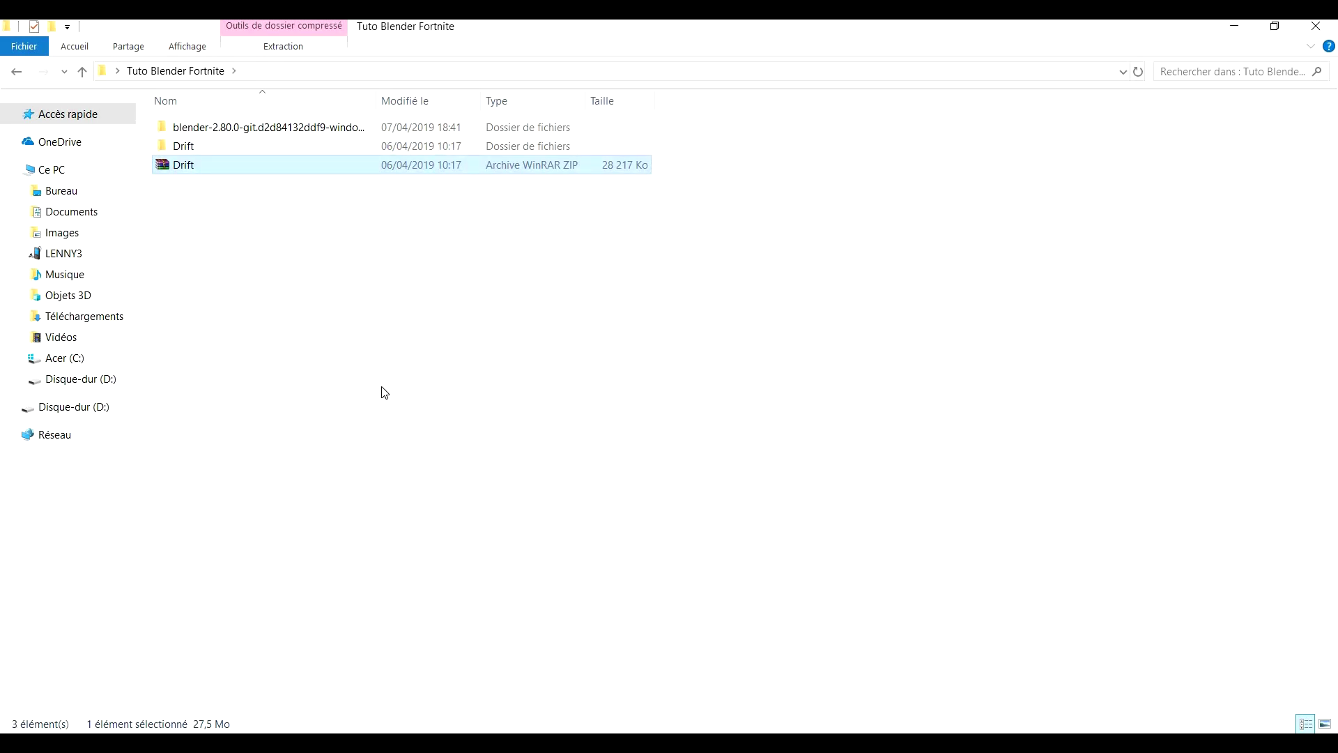
Go into the extracted Drift folder and open the Drift T2 file in Blender with the window maximized
double_click(177, 147)
drag(174, 411, 1281, 178)
click(1226, 370)
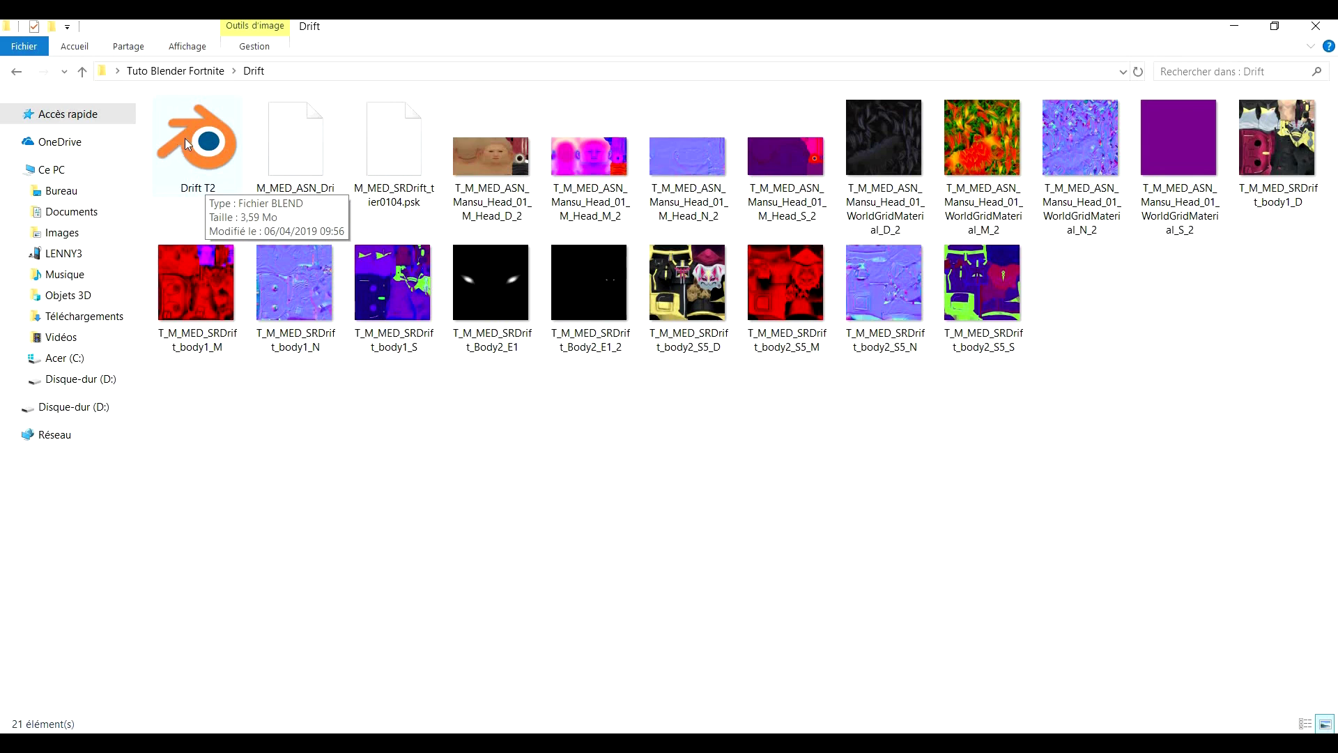
double_click(204, 150)
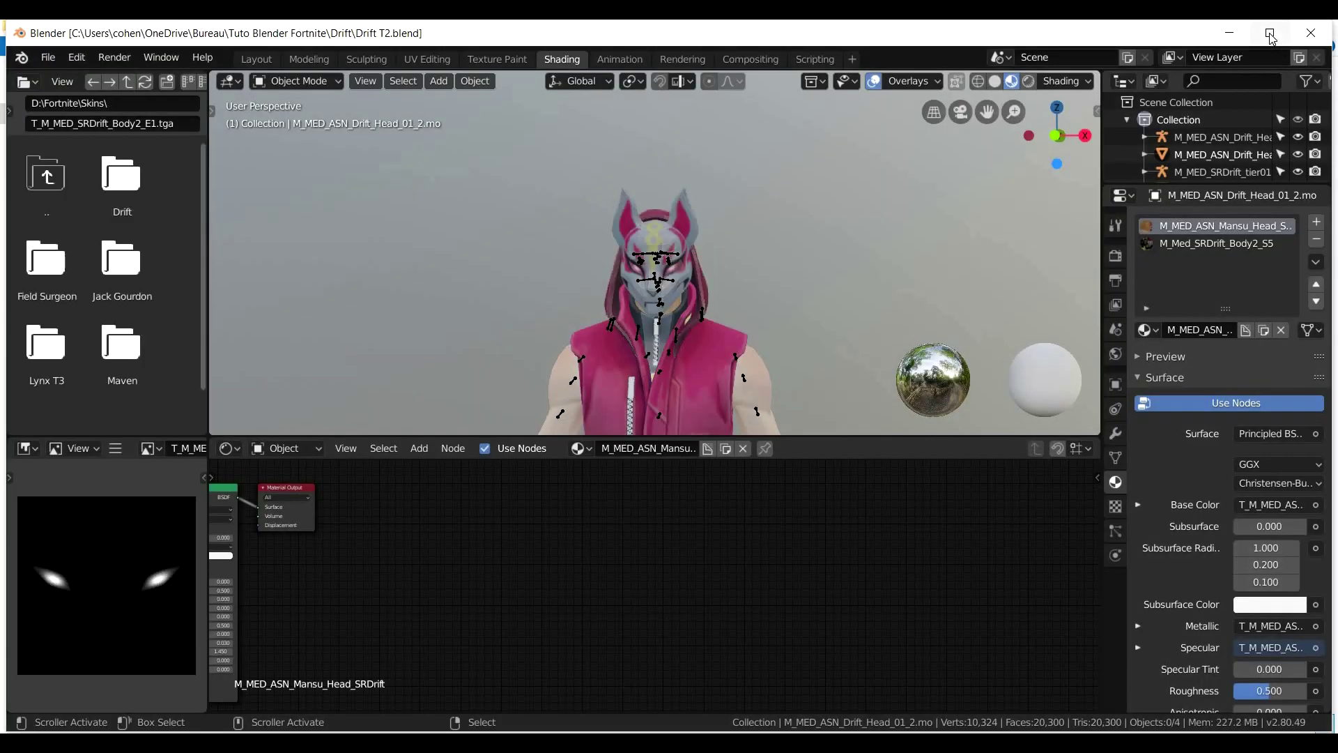
click(1270, 34)
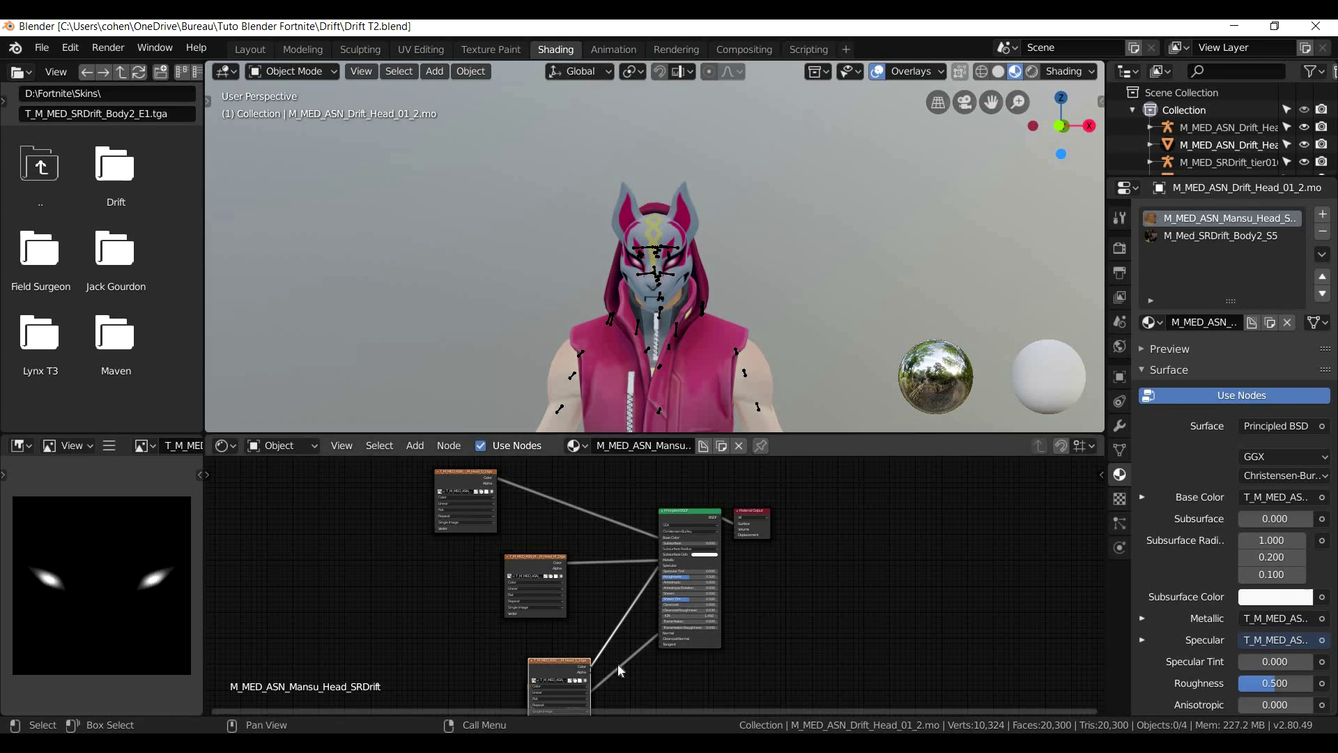
Switch to the Layout workspace and show the render settings, keeping Eevee as the render engine
click(248, 53)
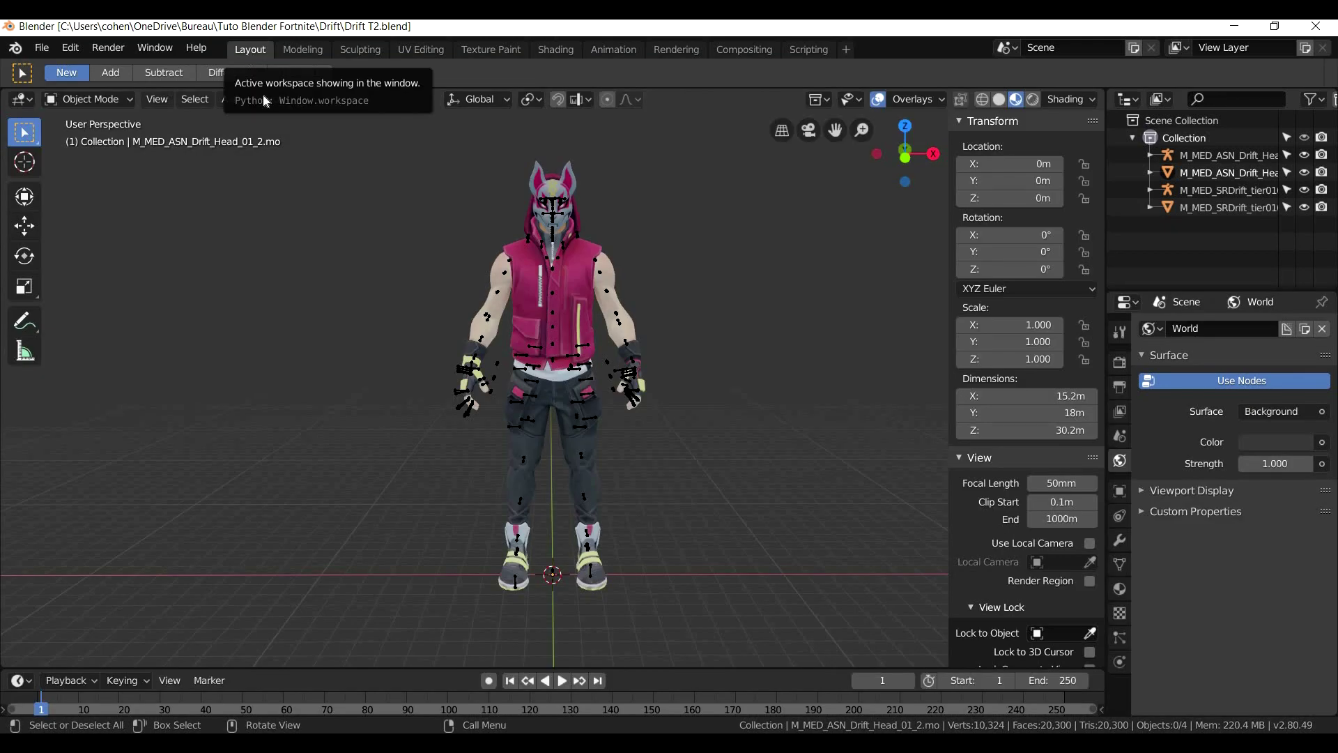
click(1121, 364)
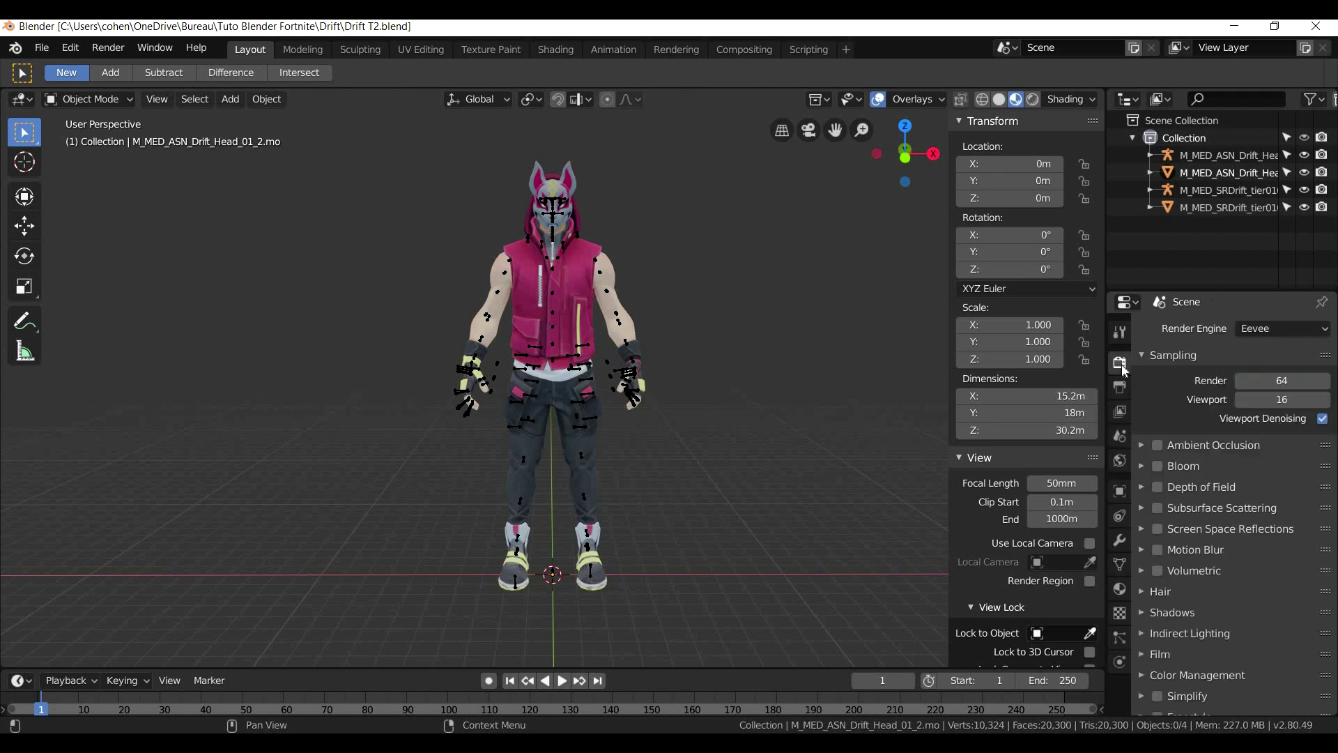
click(1260, 330)
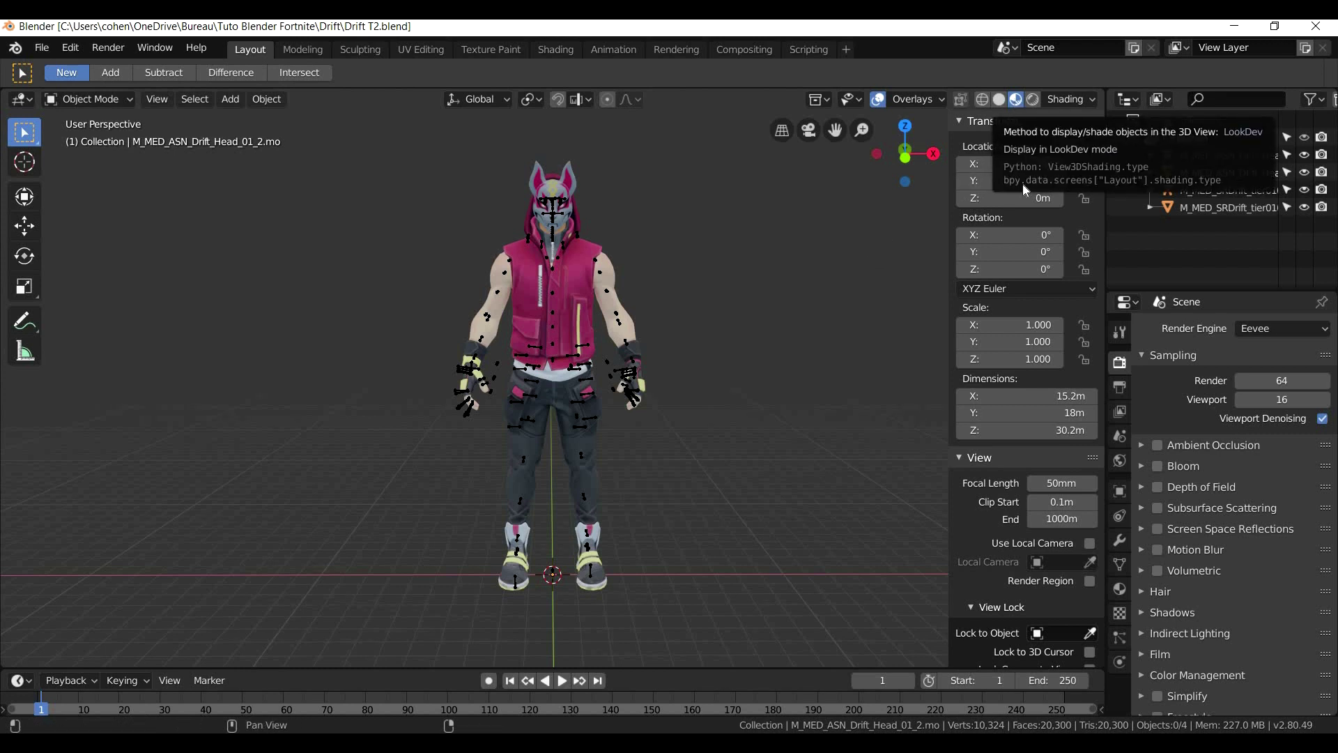
Display the Drift character in Wireframe shading and examine its mesh up close and from above
scroll(753, 267, up, 1)
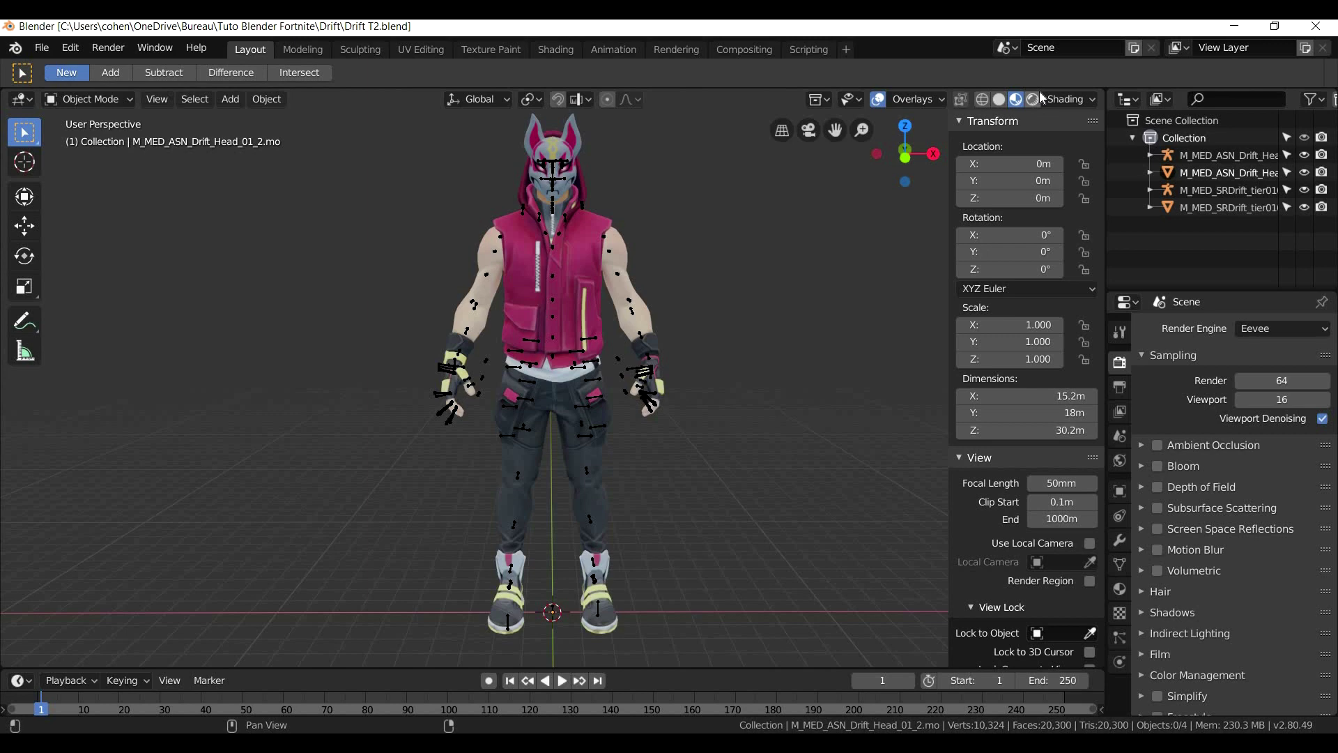
click(983, 99)
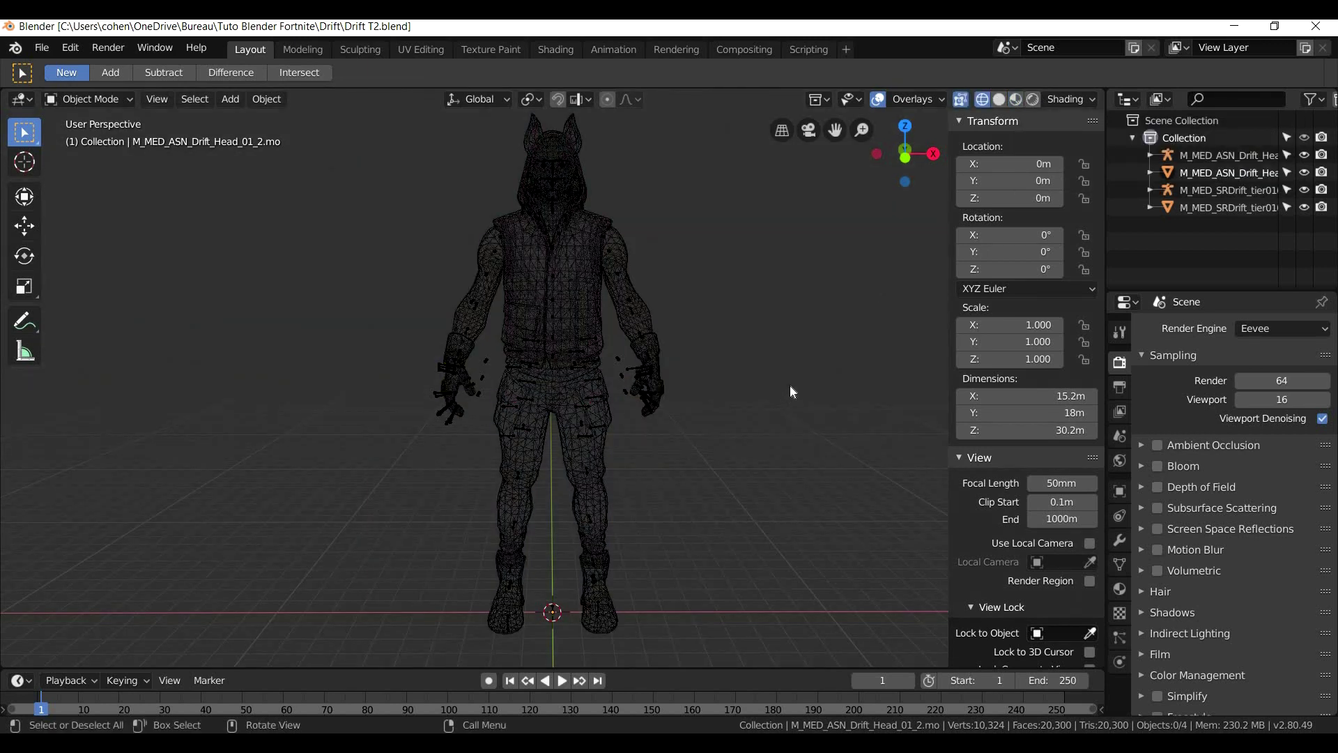
scroll(780, 404, up, 5)
middle_drag(763, 437, 453, 328)
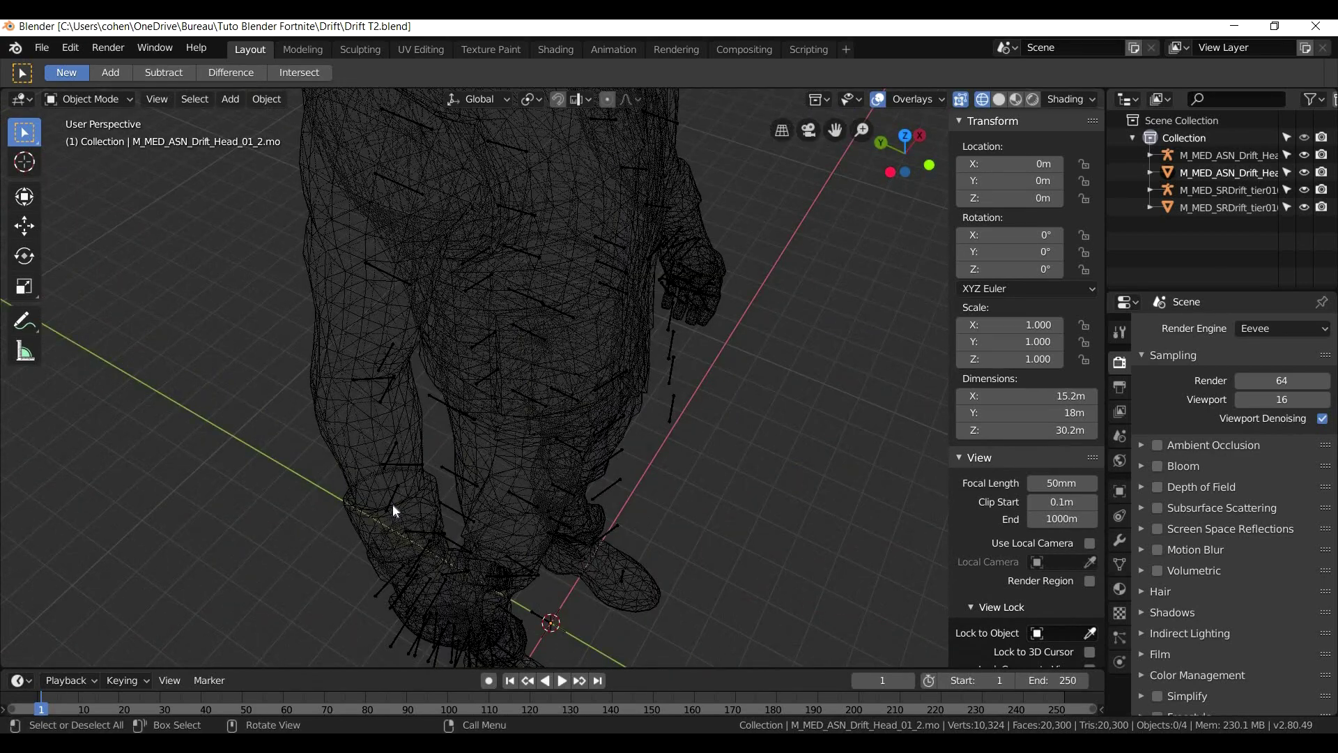
scroll(426, 505, down, 6)
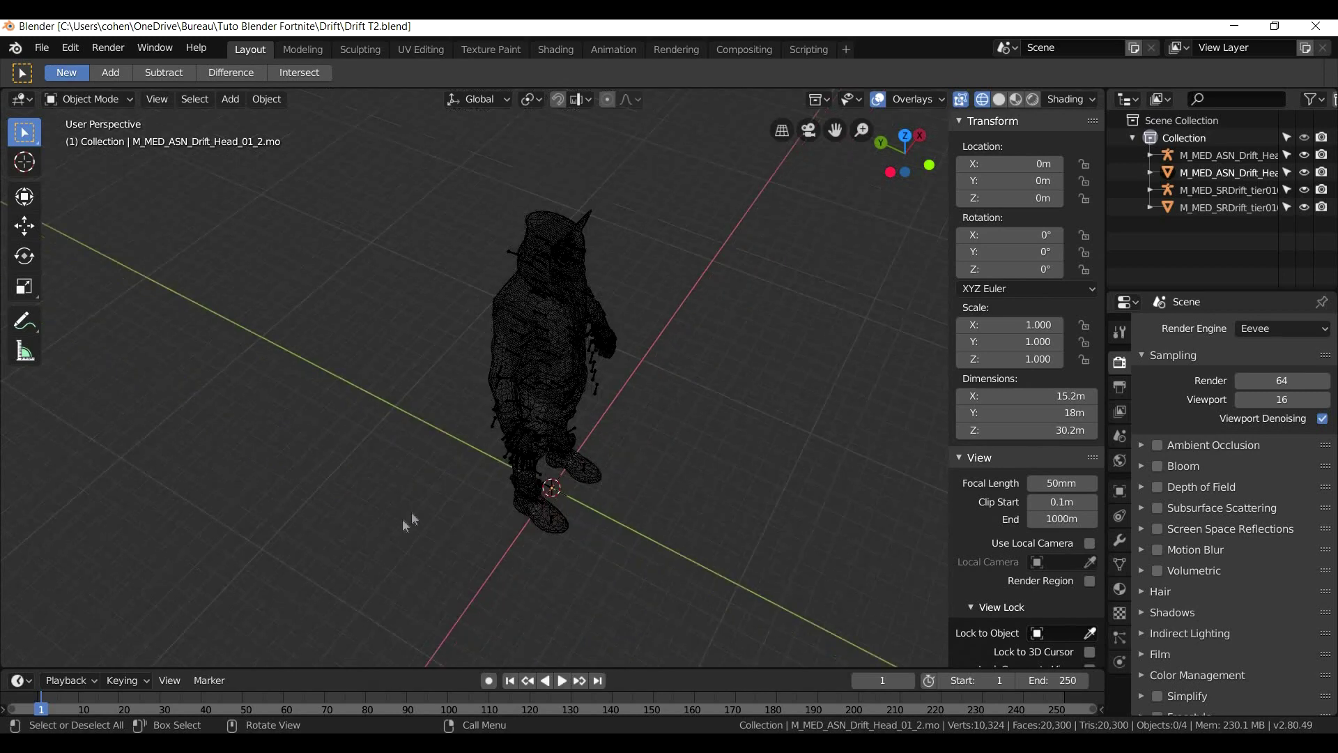
Display the character in Solid shading and examine it from several angles
click(1006, 99)
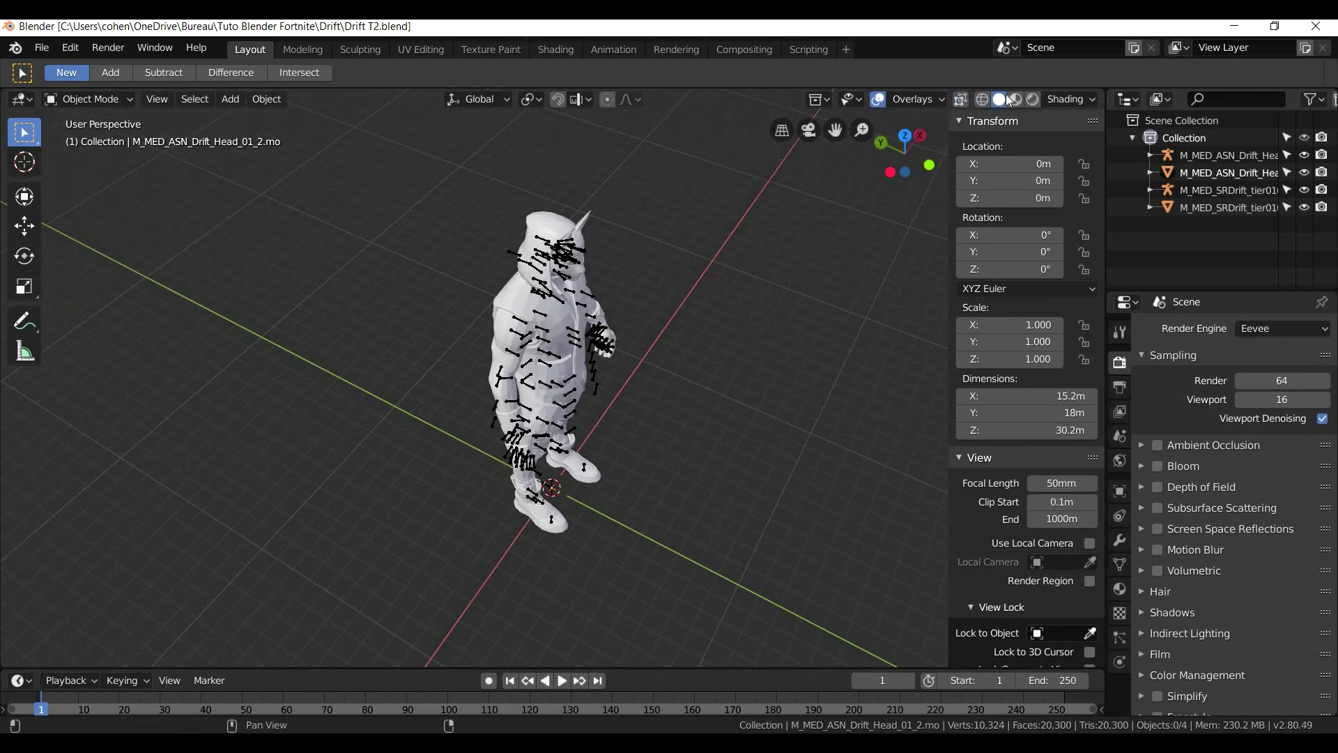
middle_drag(692, 423, 521, 263)
middle_drag(461, 322, 622, 301)
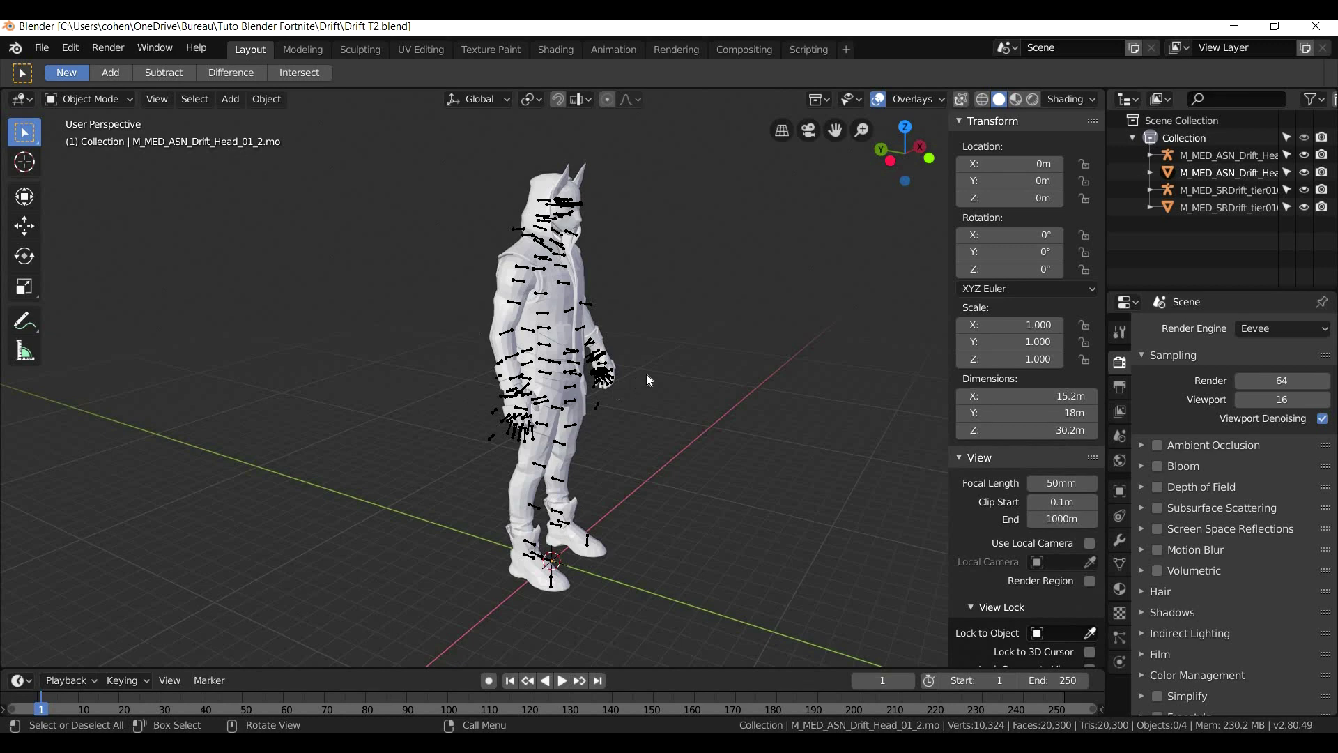
Set the viewport shading to LookDev and view the textured character from the front
click(1015, 99)
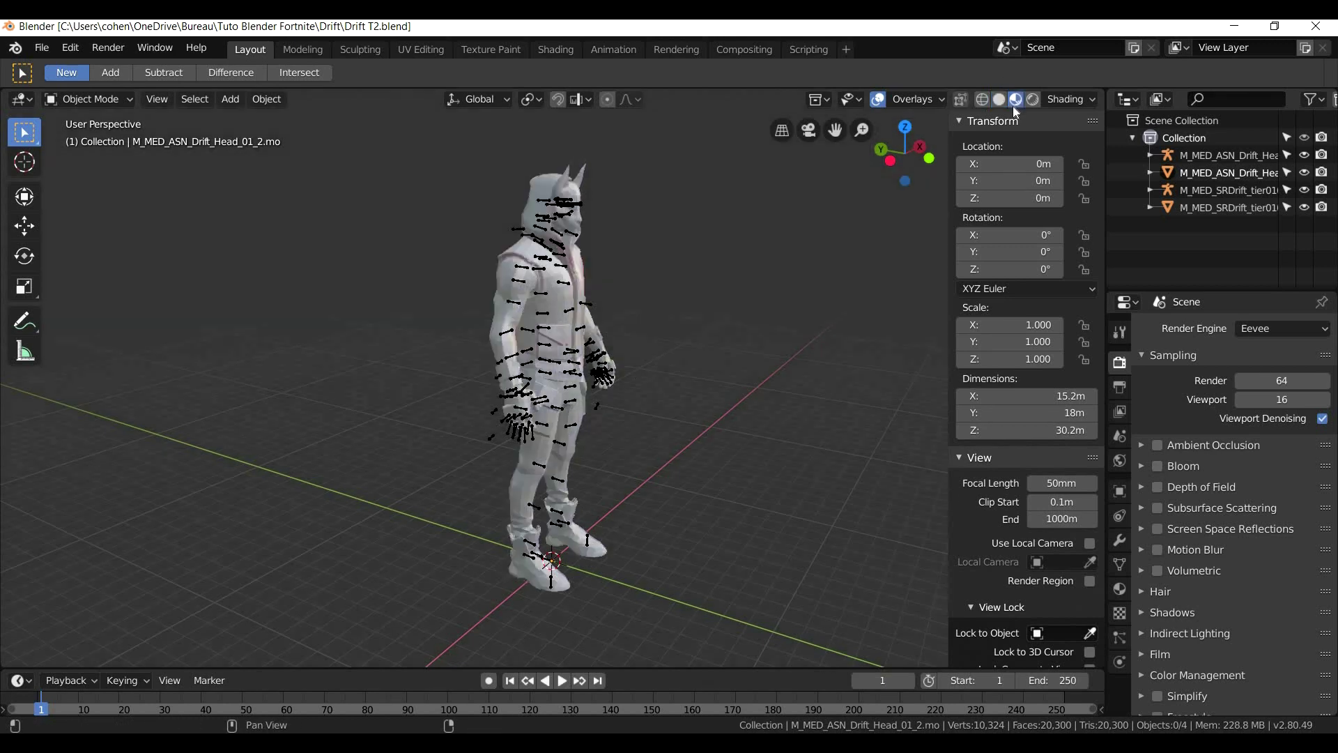
scroll(687, 244, up, 2)
scroll(687, 244, down, 2)
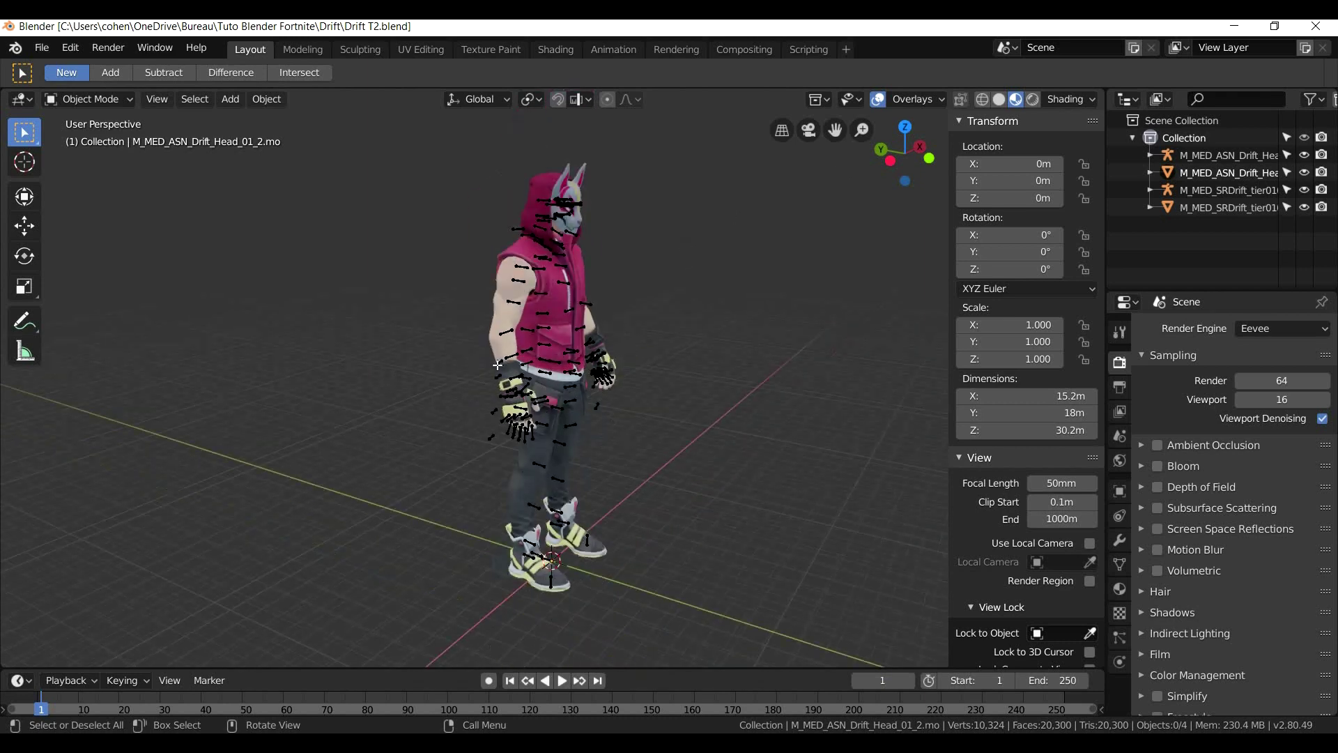
alt+middle_drag(636, 356, 467, 308)
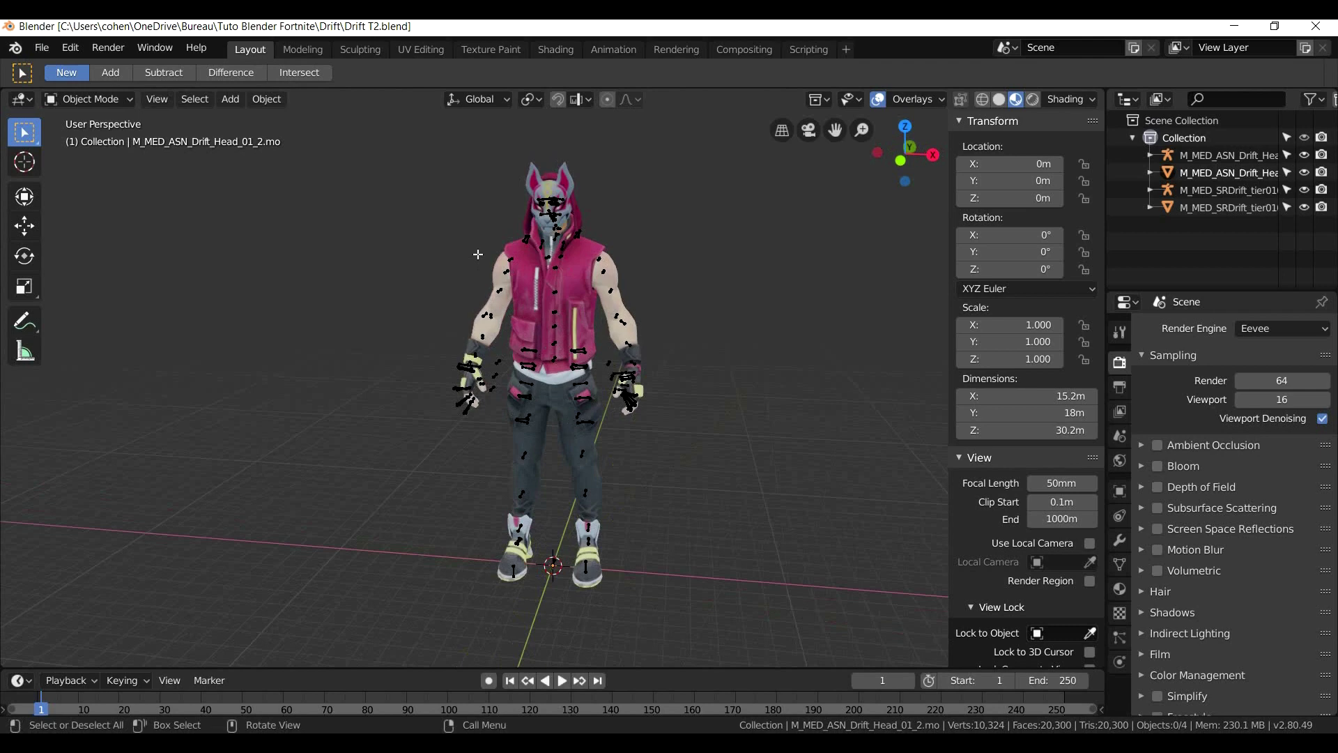
scroll(467, 307, up, 1)
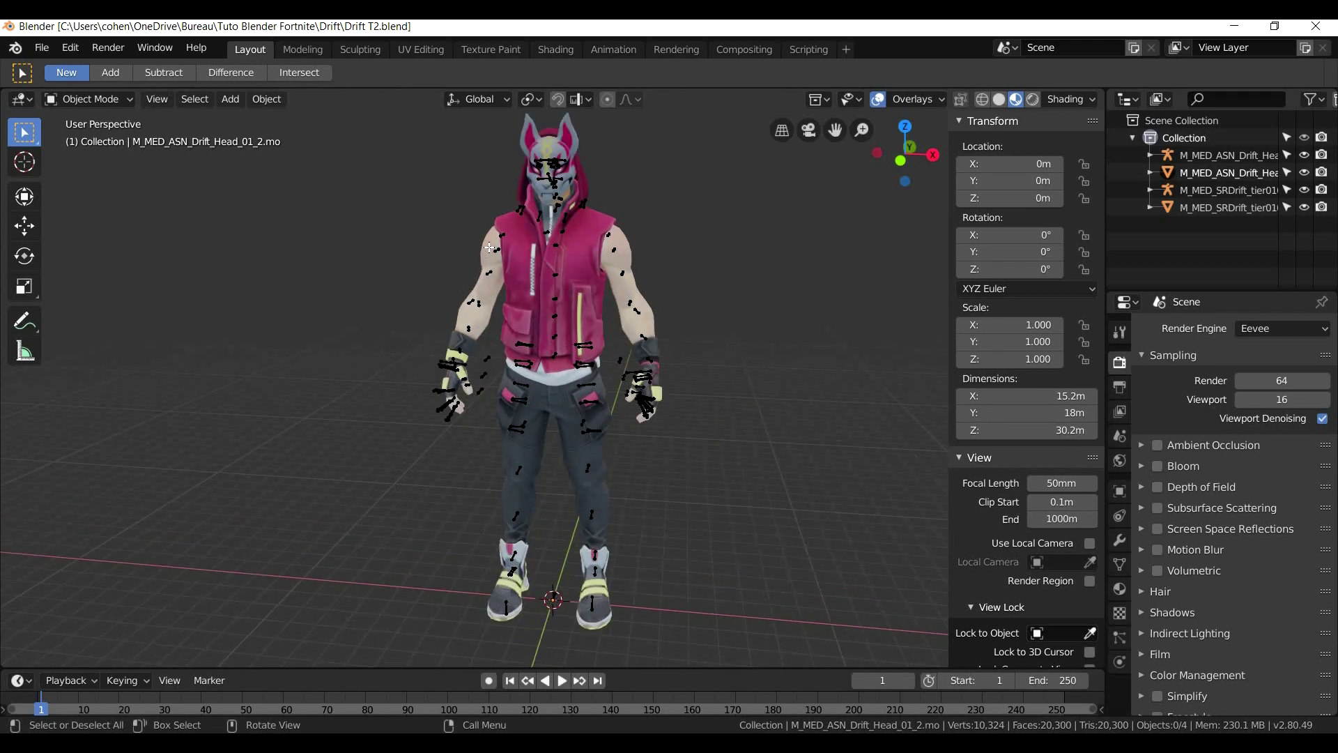
Set the viewport shading to Rendered and examine the Drift character from the front at different distances
scroll(488, 287, down, 1)
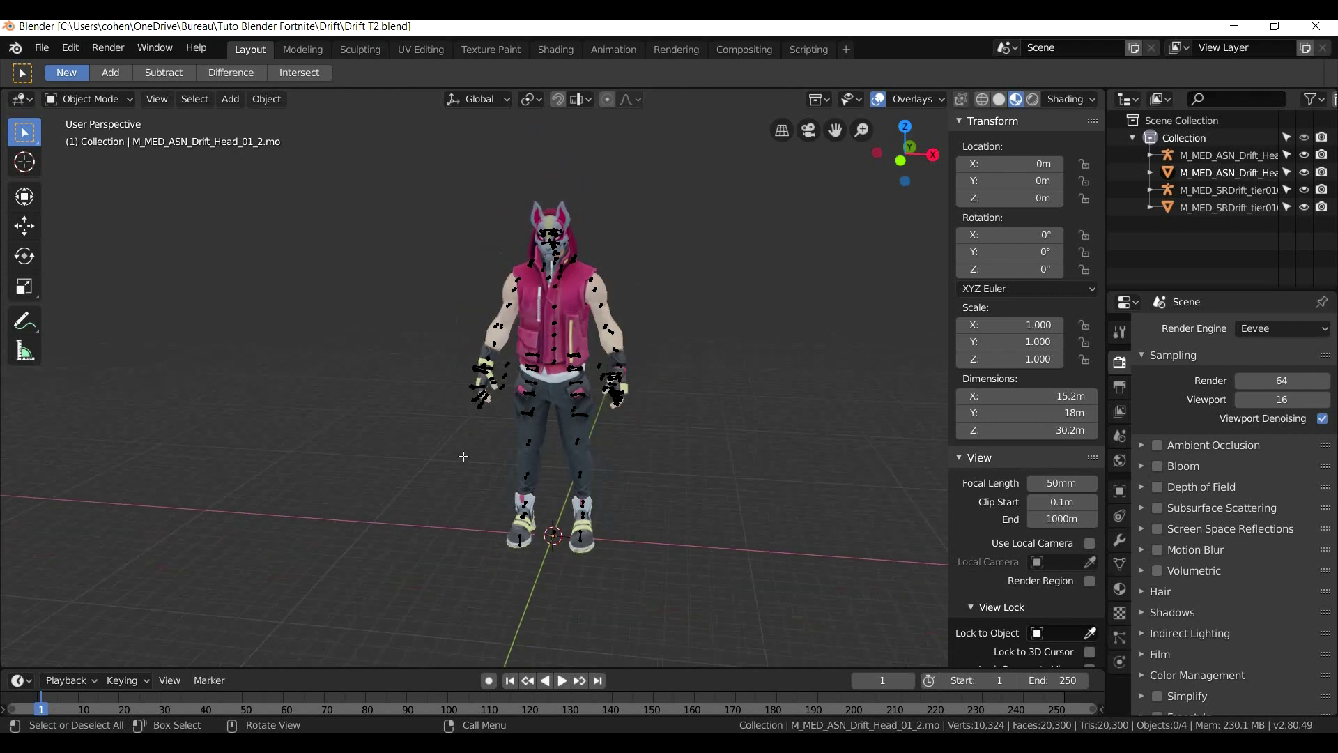
scroll(488, 287, up, 3)
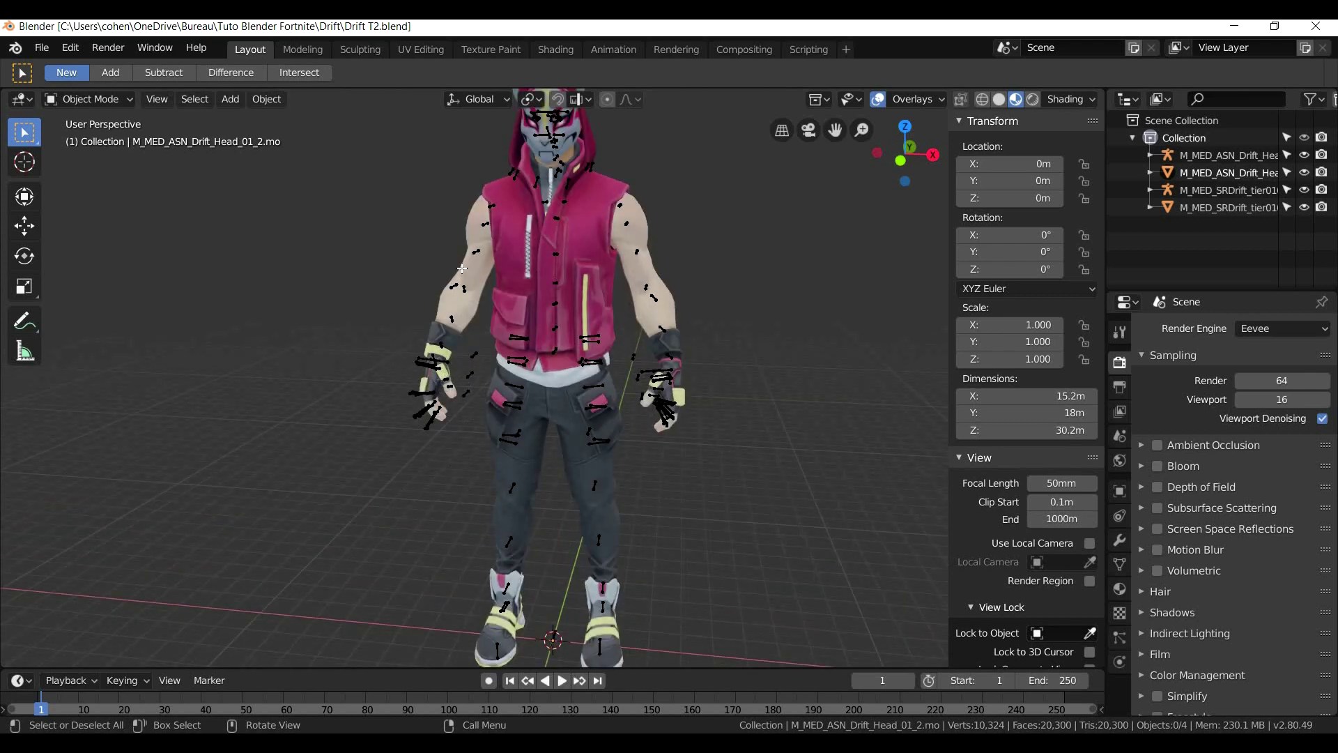
click(1033, 101)
scroll(766, 450, down, 2)
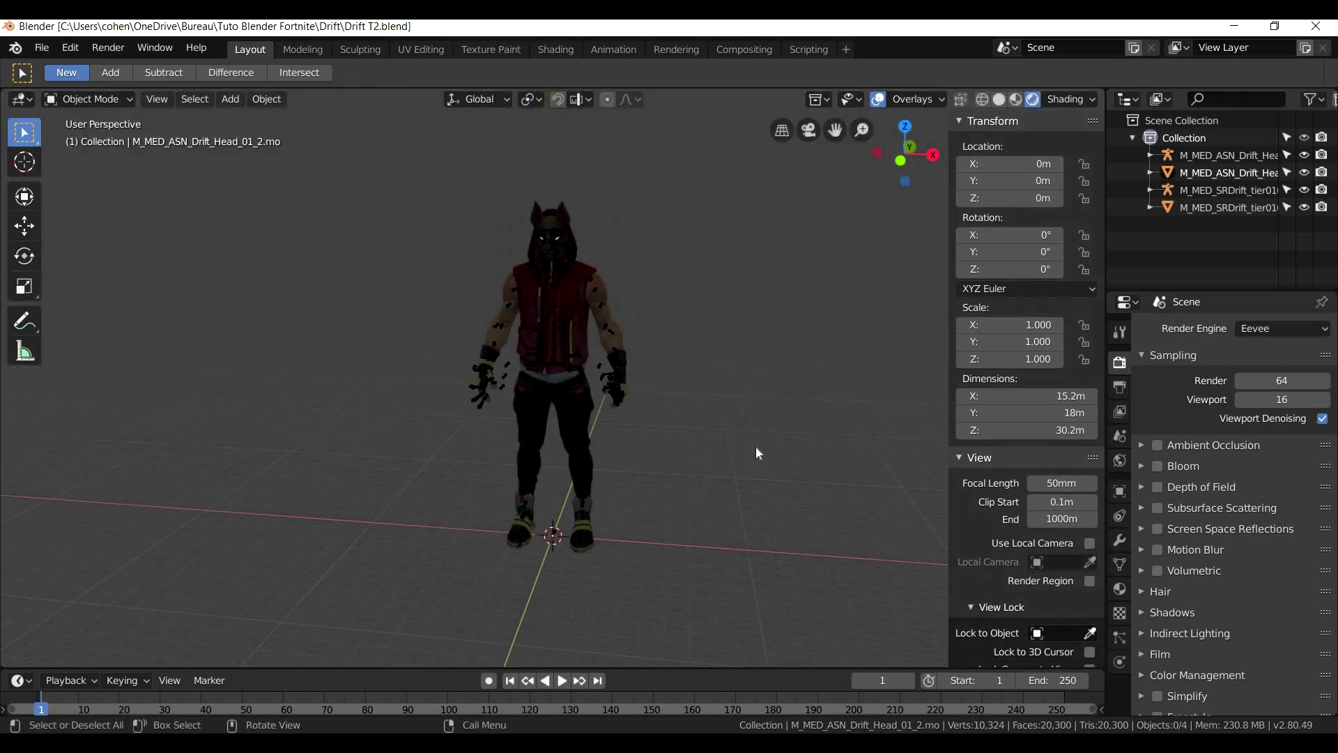
scroll(602, 553, up, 2)
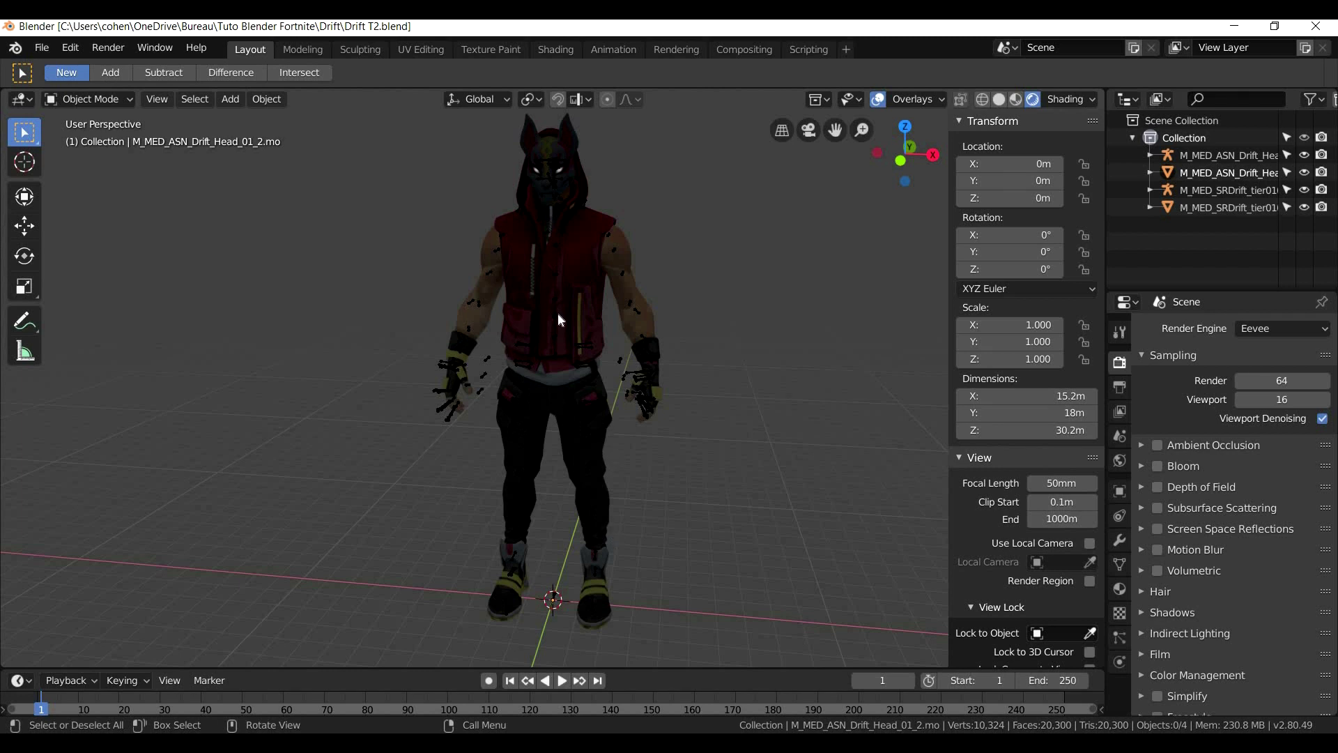
scroll(557, 312, down, 2)
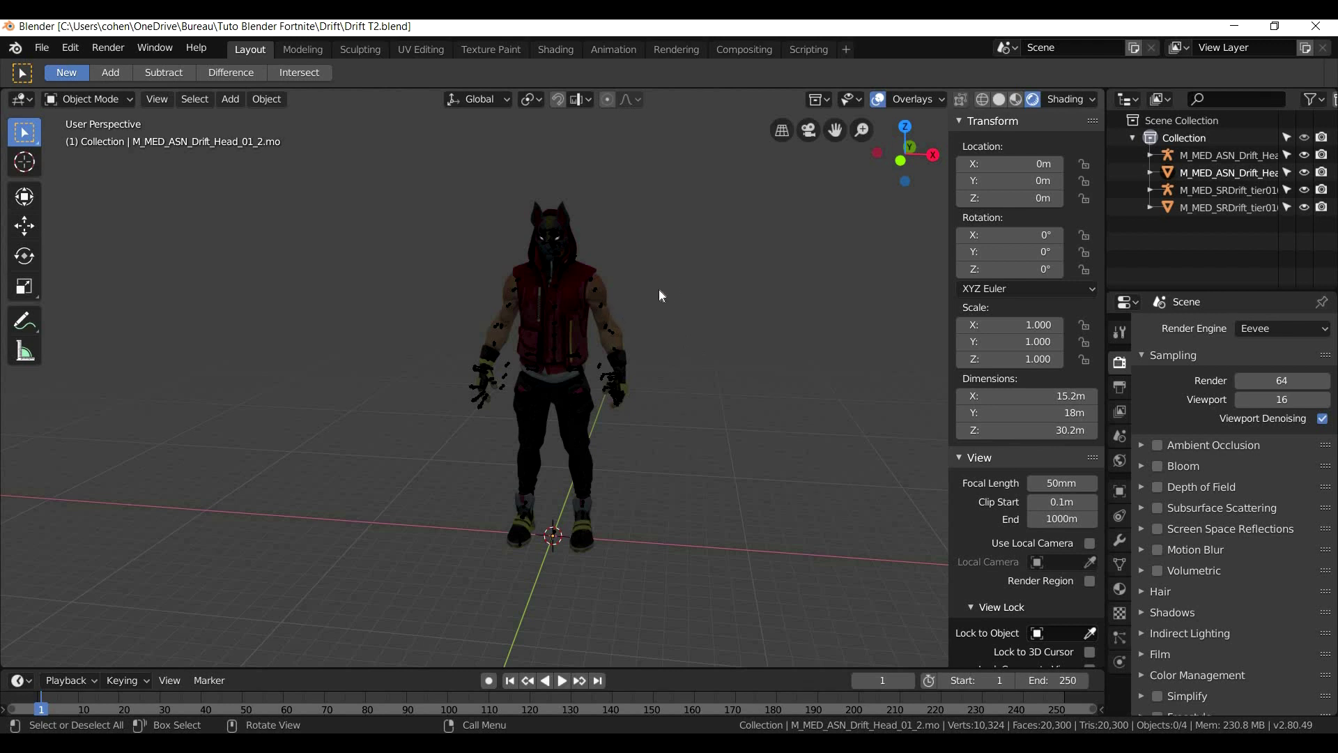
scroll(426, 492, up, 3)
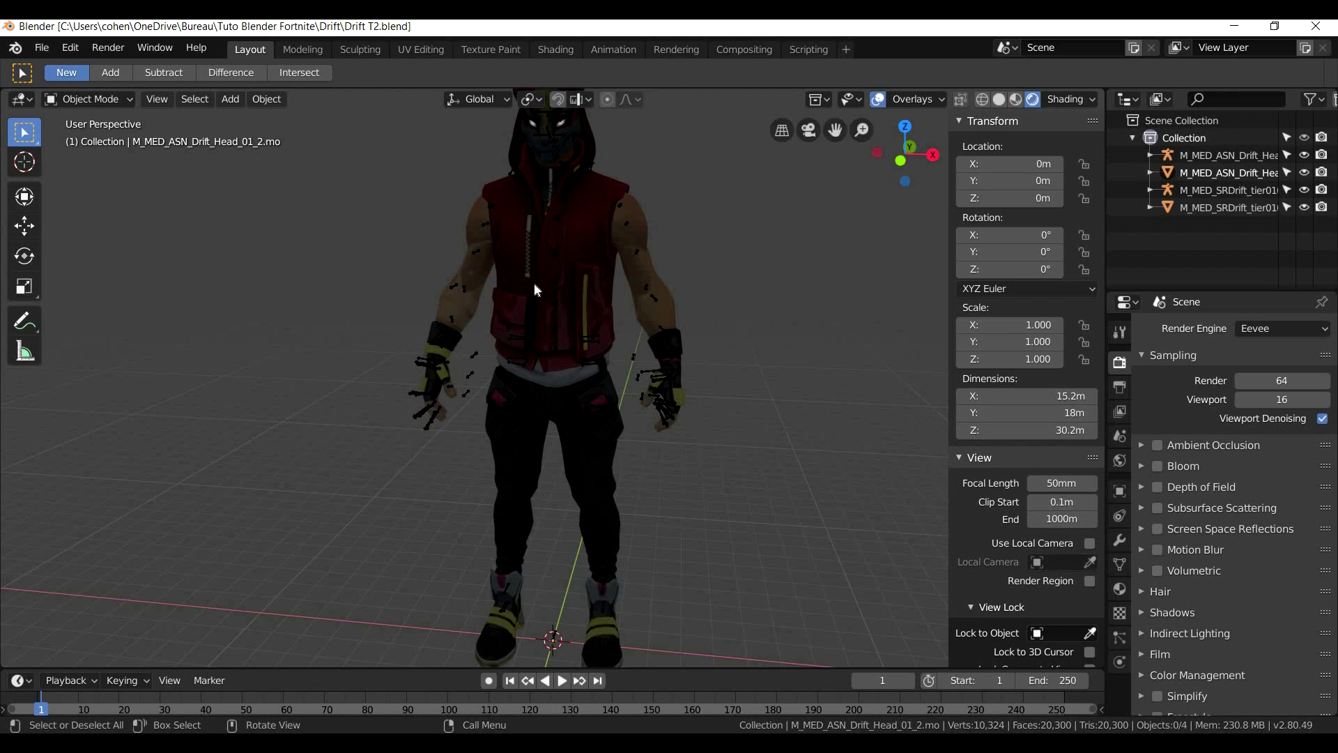
Return to LookDev shading, view the character from the side, and set the viewport to Solid shading
click(1001, 99)
click(1016, 101)
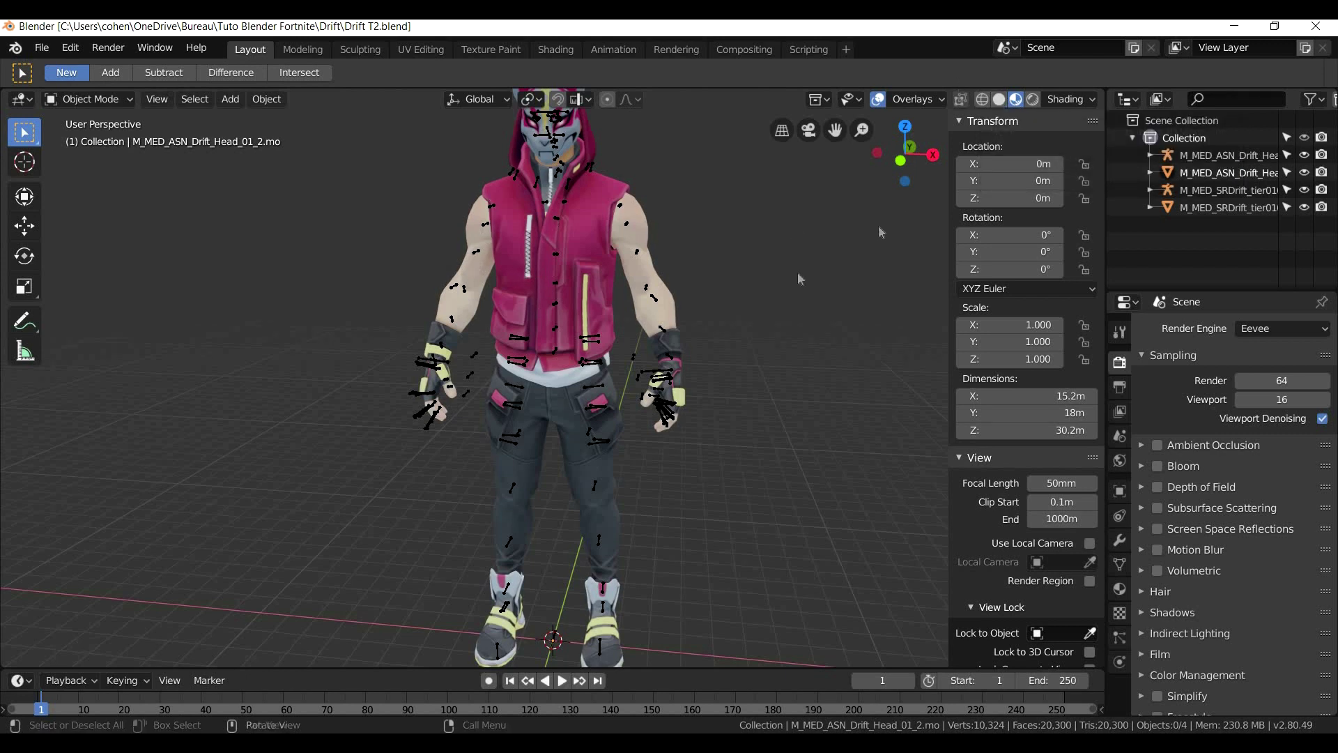
scroll(547, 334, up, 3)
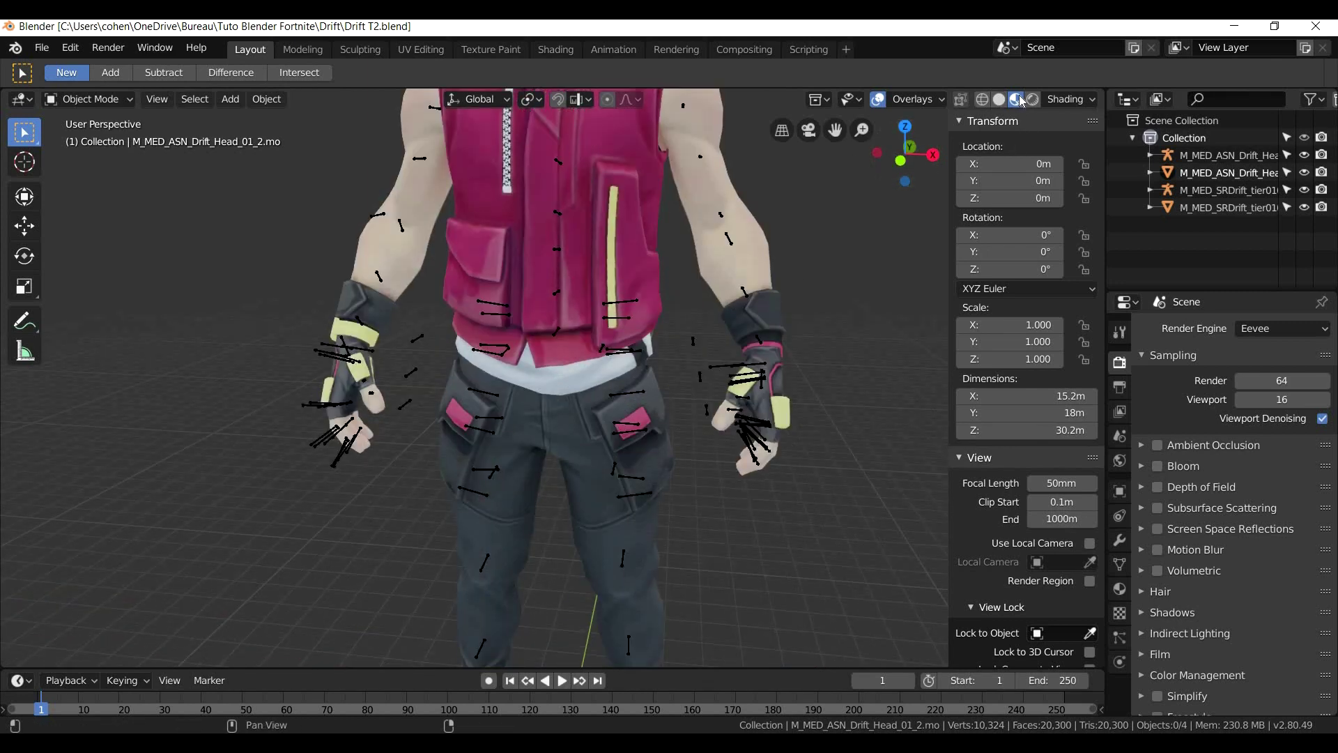
middle_drag(774, 404, 694, 437)
scroll(692, 432, down, 2)
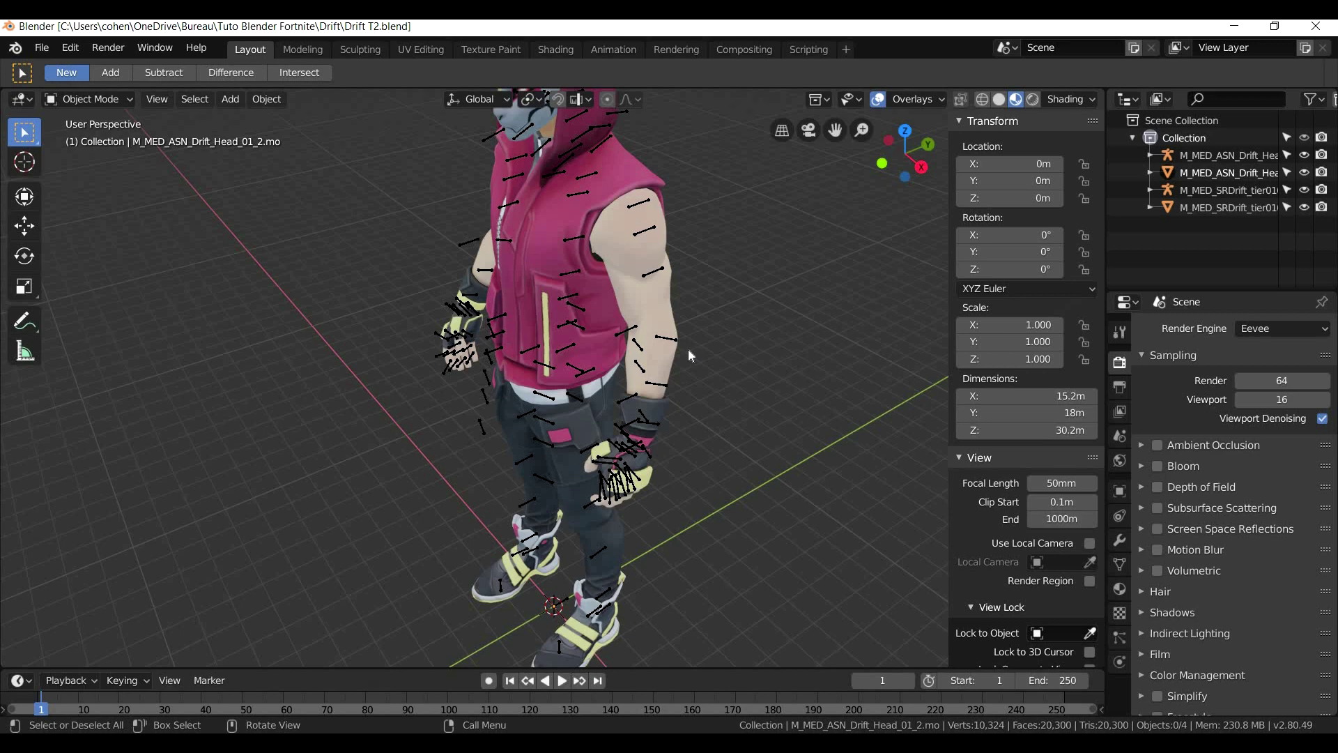
click(999, 99)
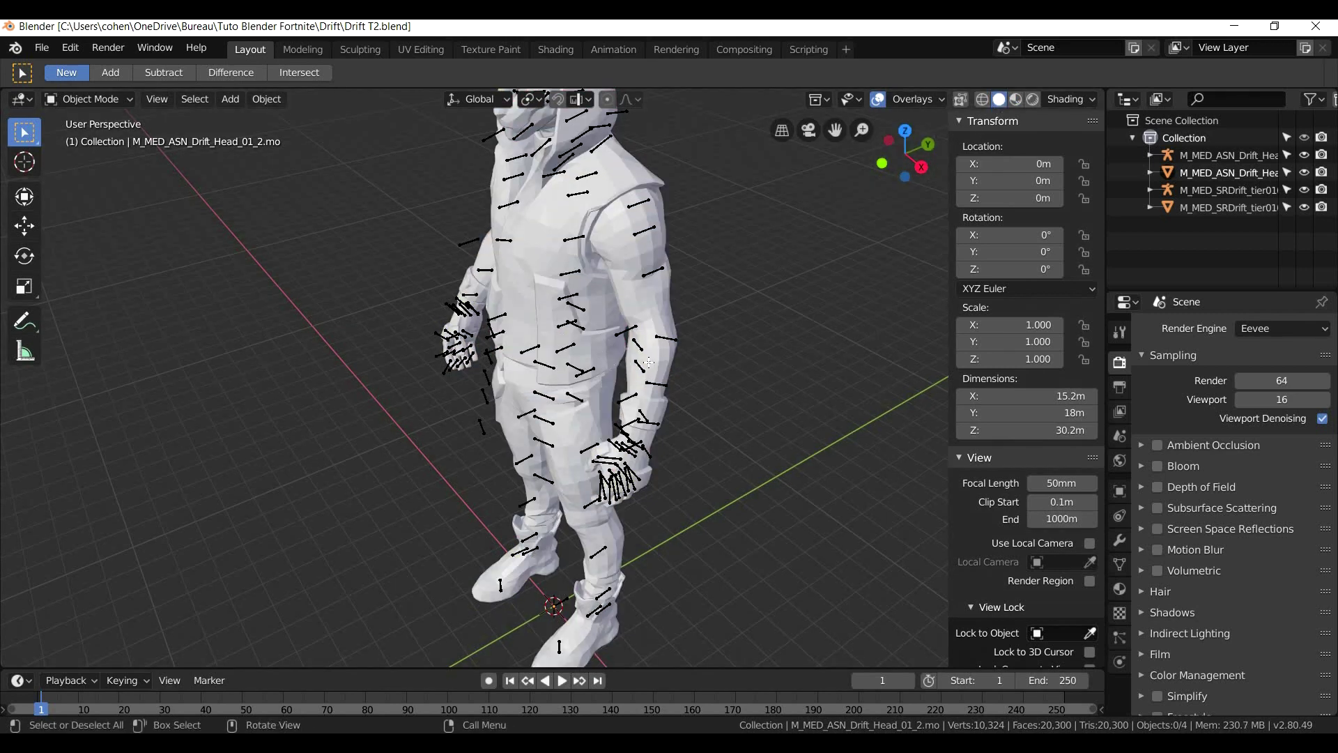
scroll(514, 277, down, 4)
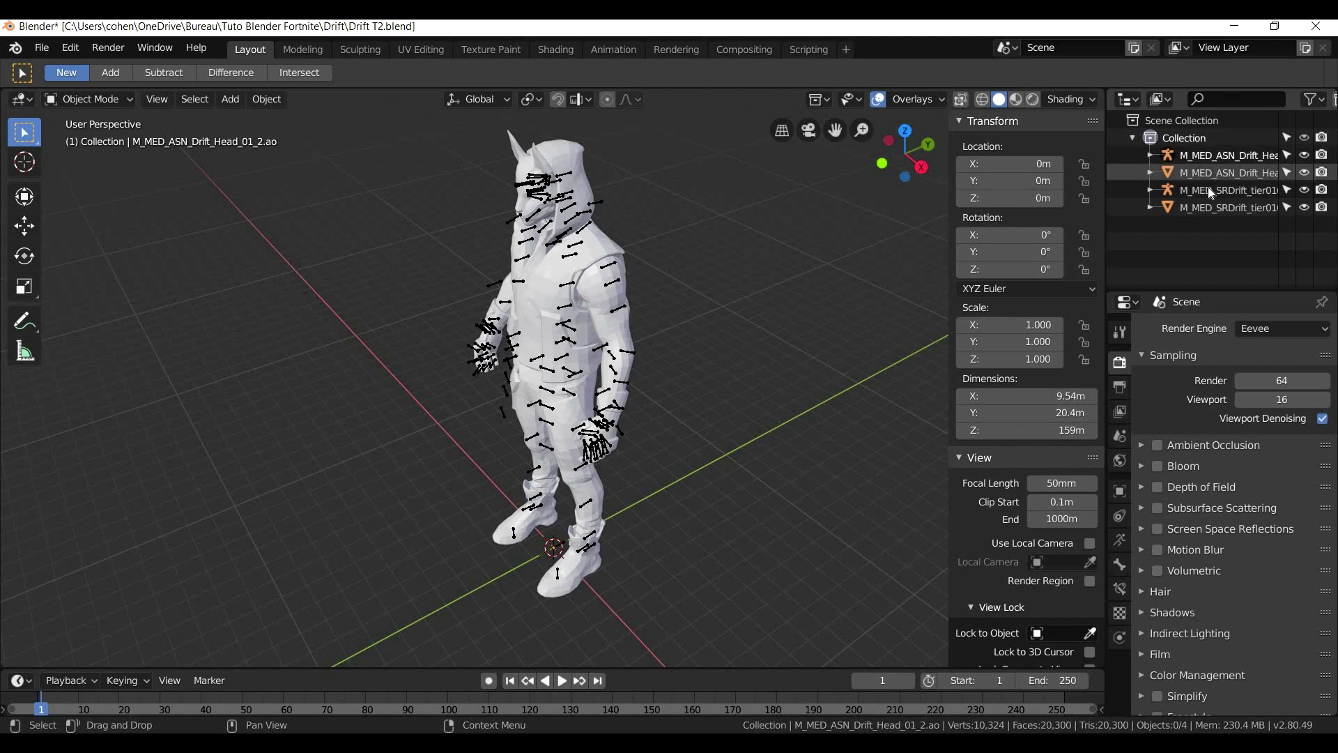
Select the body armature M_MED_SRDrift_tier0104.ao, examine its bones and switch it to Pose Mode
click(1168, 192)
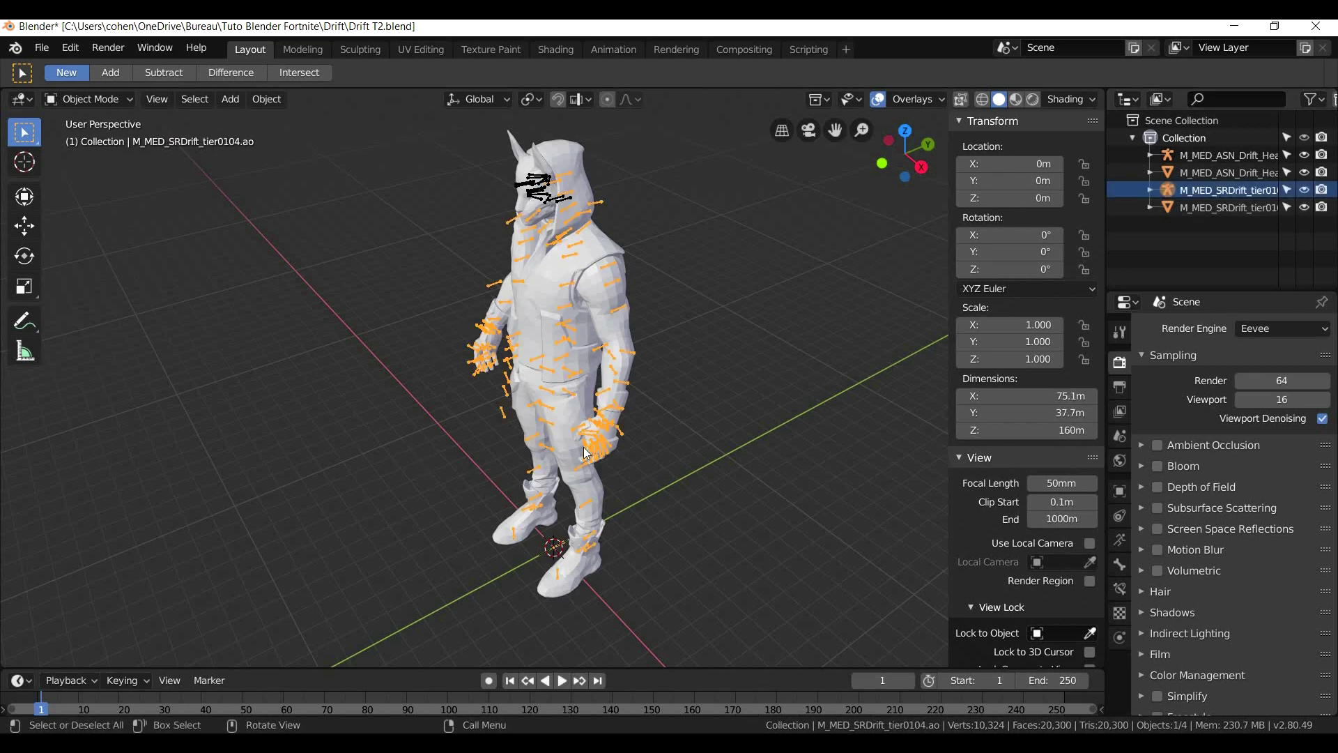
scroll(687, 416, up, 5)
scroll(687, 416, down, 5)
middle_drag(687, 416, 787, 389)
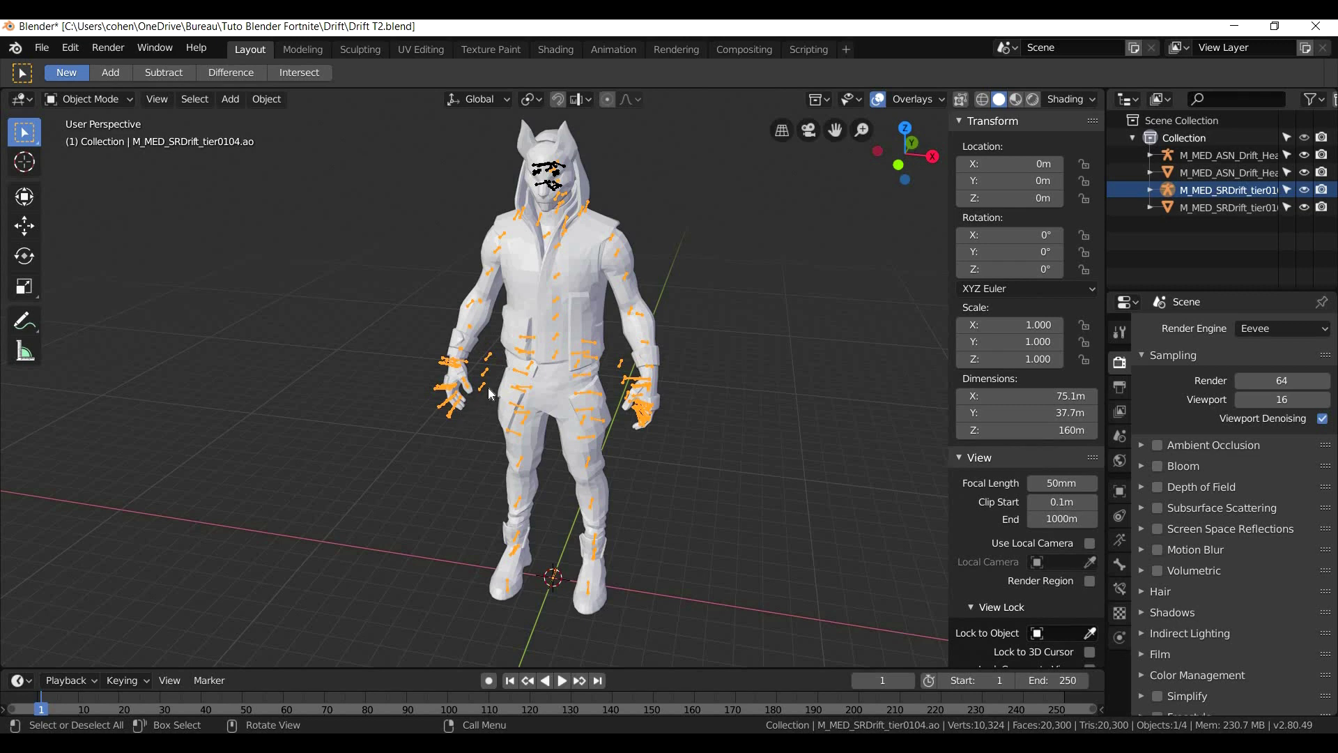
scroll(482, 386, up, 3)
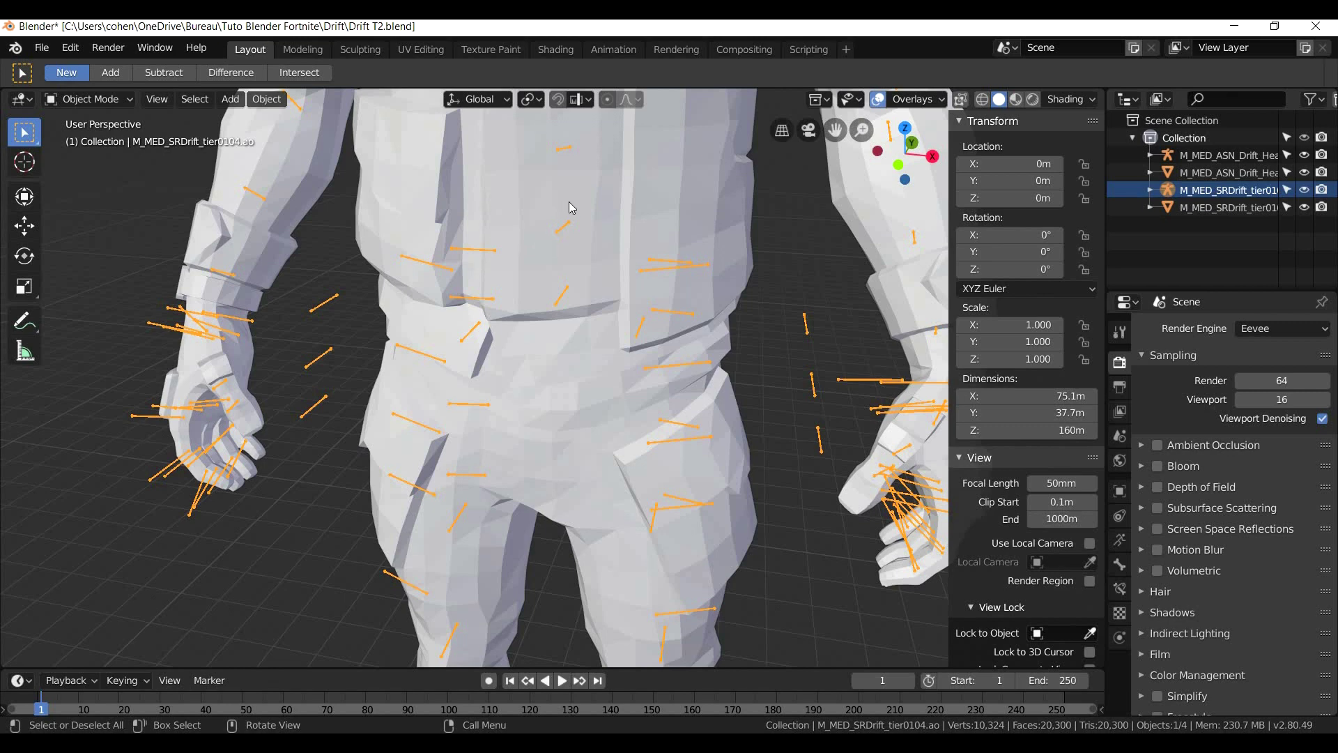
scroll(732, 209, down, 5)
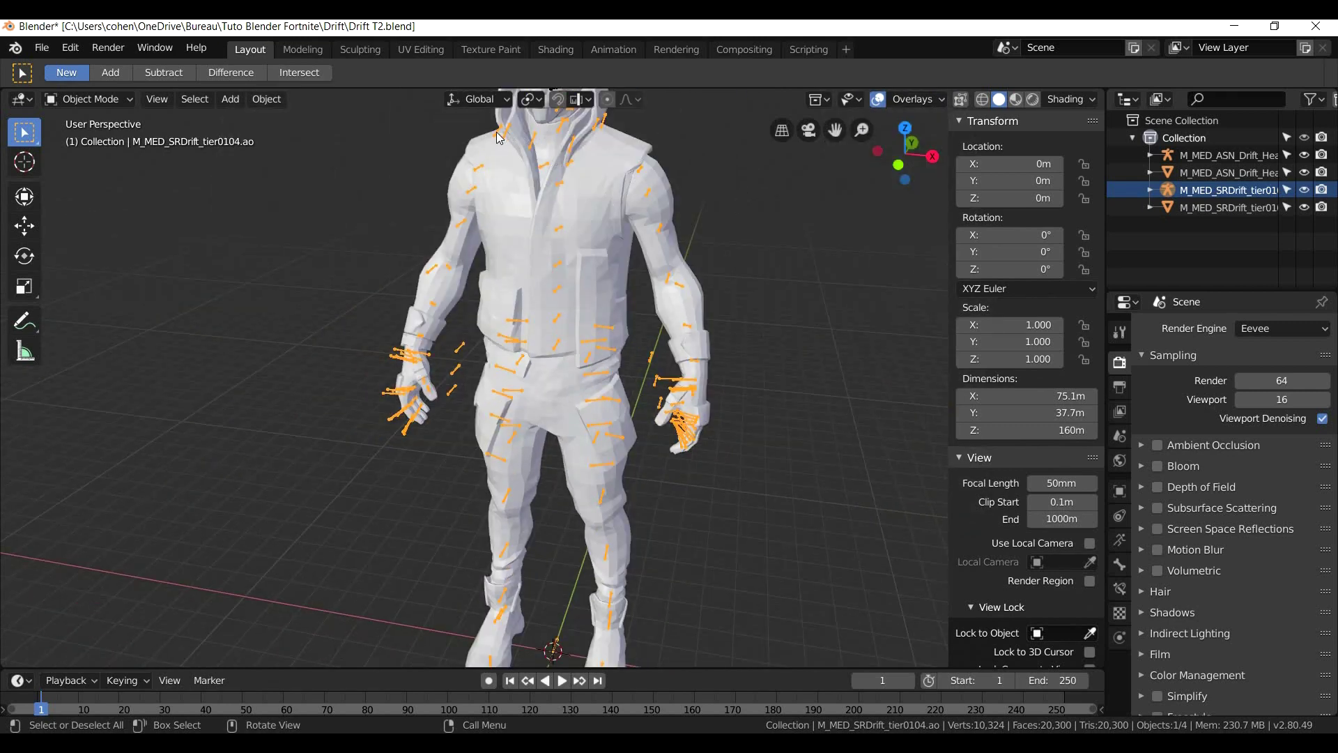
click(99, 103)
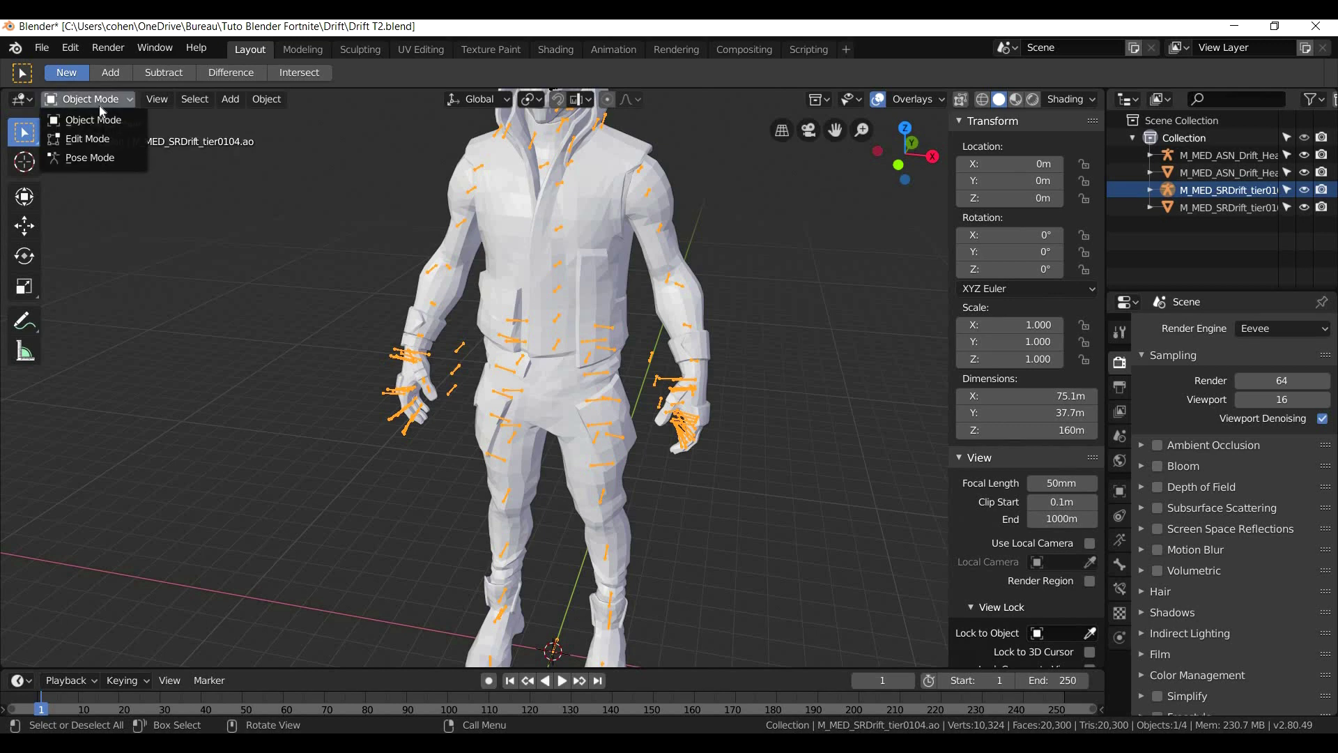
click(90, 157)
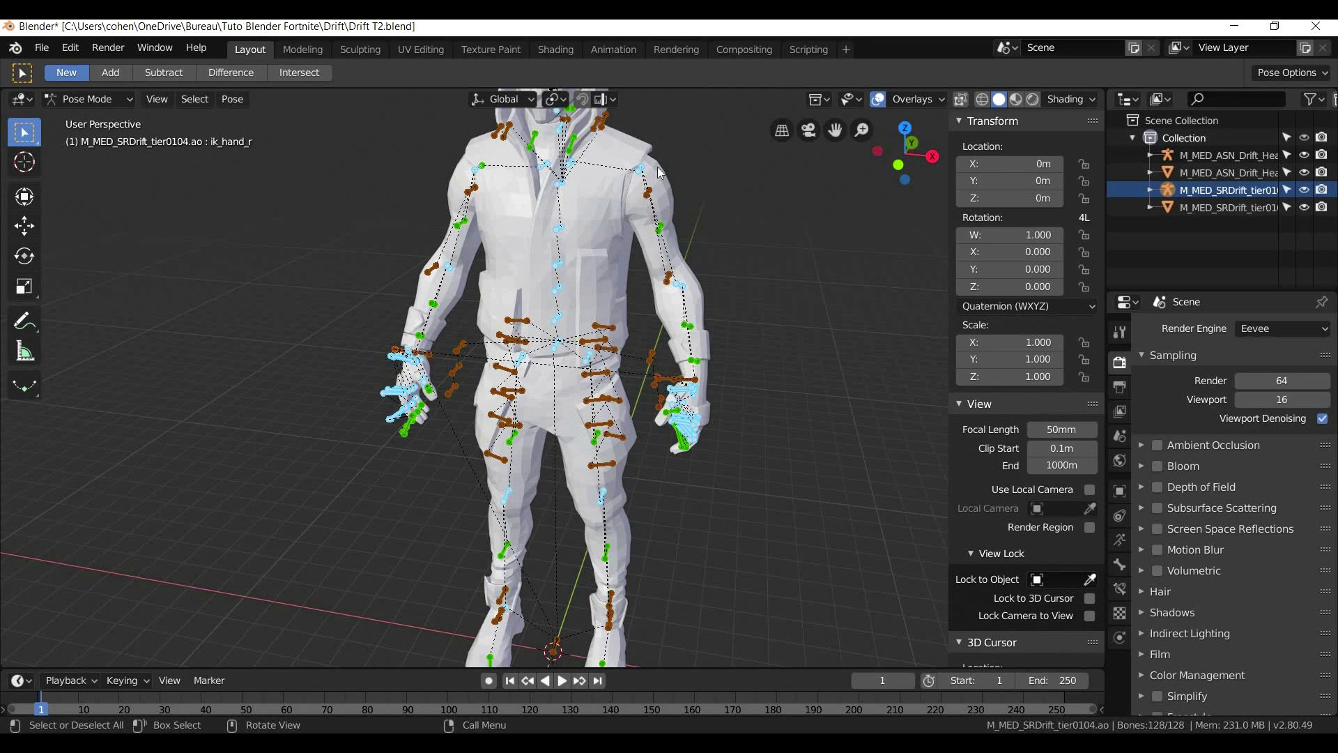
Rotate the left upper arm bone (upperarm_l) freely so the character's arm extends forward
middle_drag(585, 185, 623, 187)
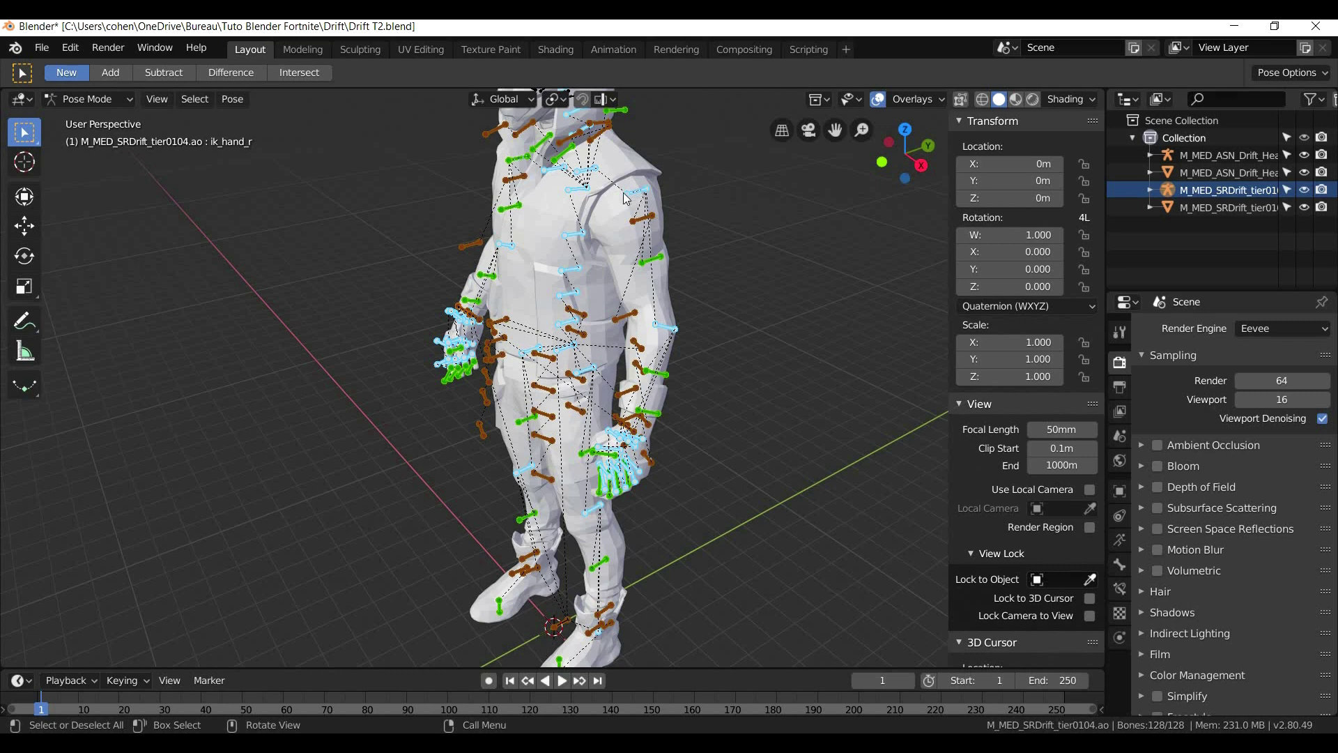
click(631, 198)
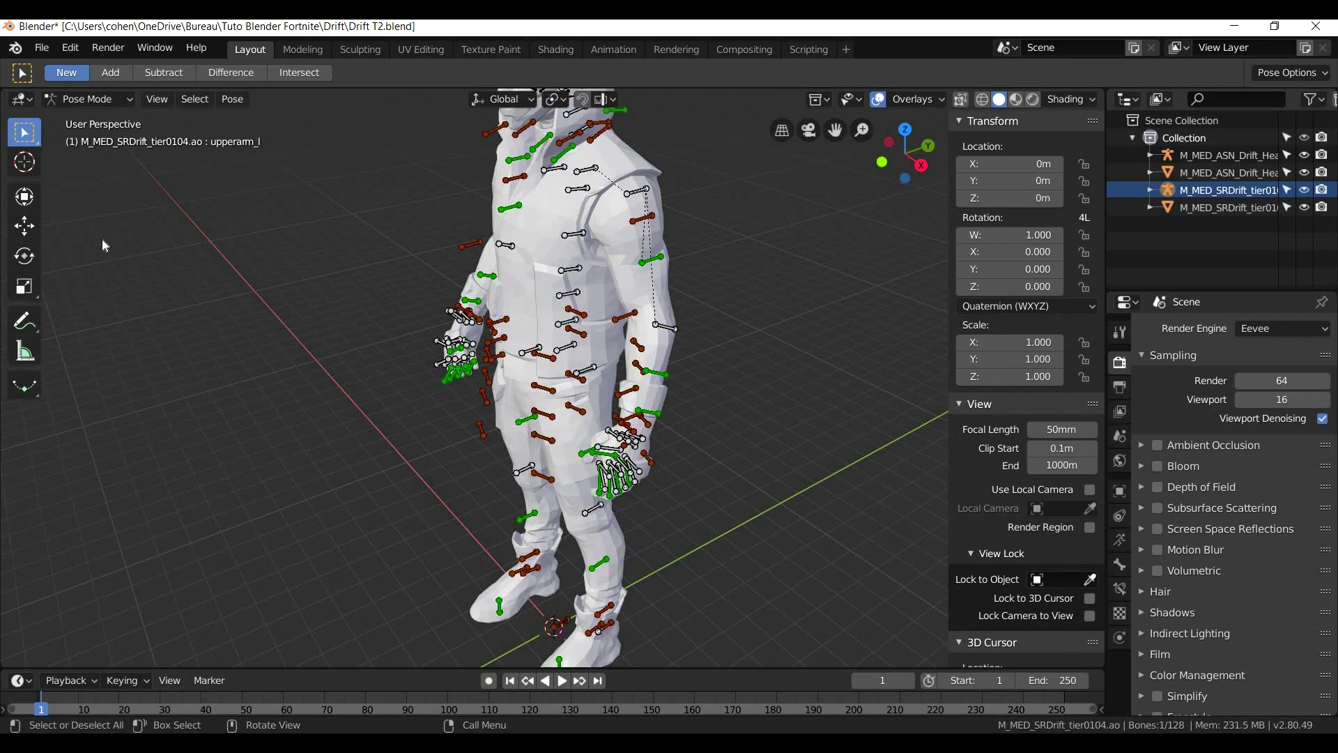
click(24, 255)
drag(596, 160, 630, 133)
middle_drag(630, 133, 713, 438)
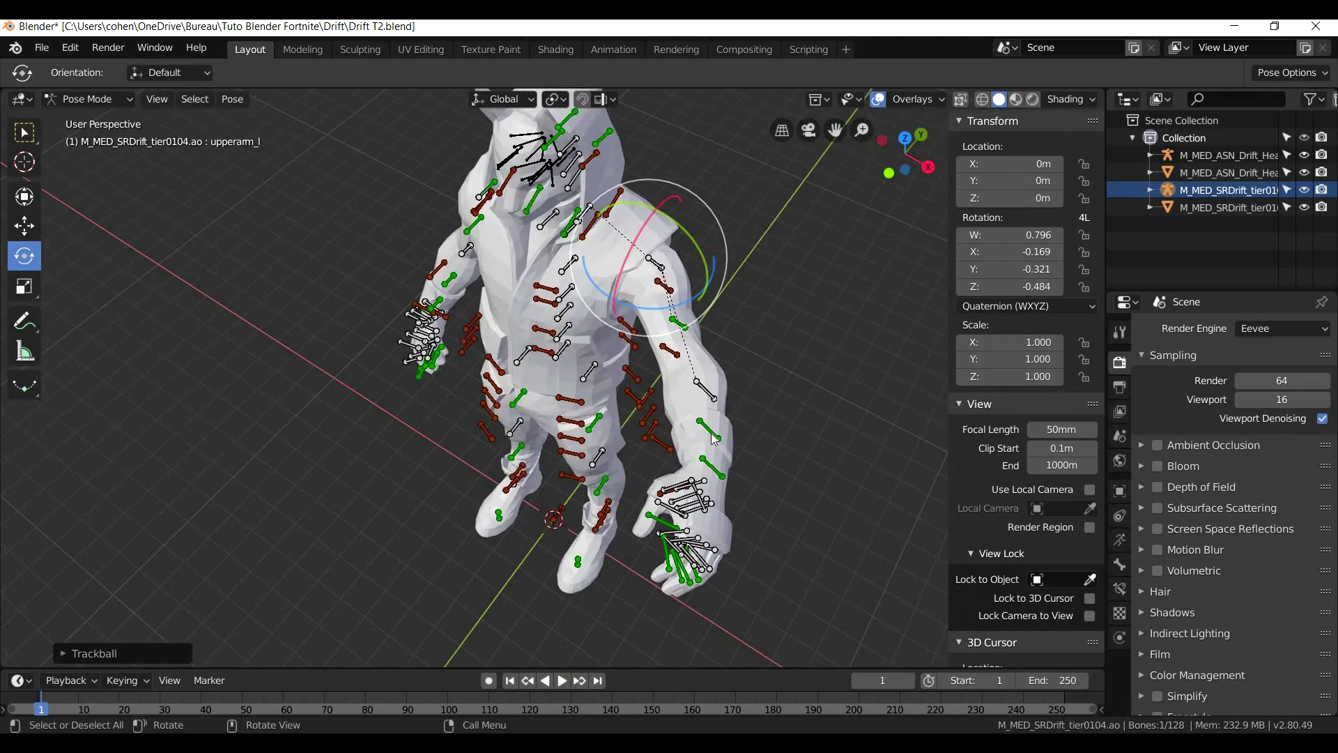
Try rotating the left forearm twist bone (lowerarm_twist_02_l) and clear its rotation
click(710, 431)
middle_drag(711, 431, 379, 374)
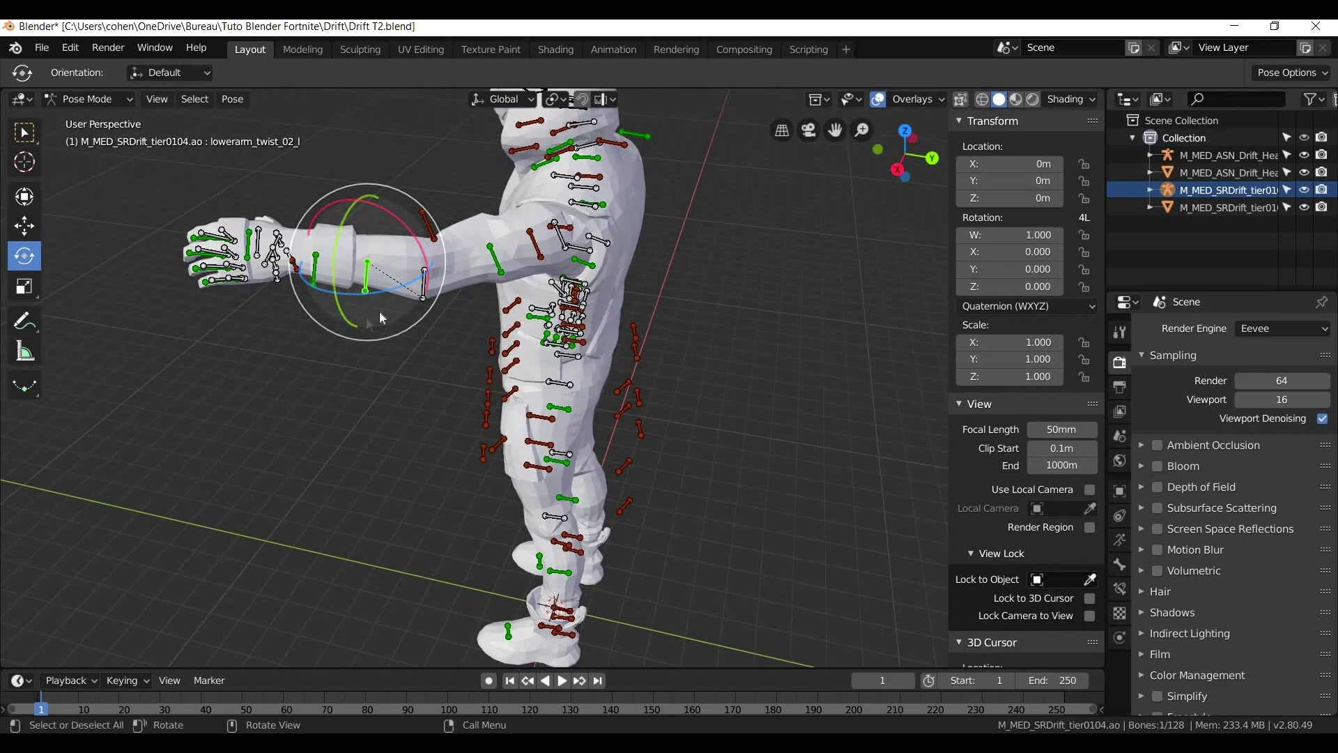
drag(427, 234, 345, 265)
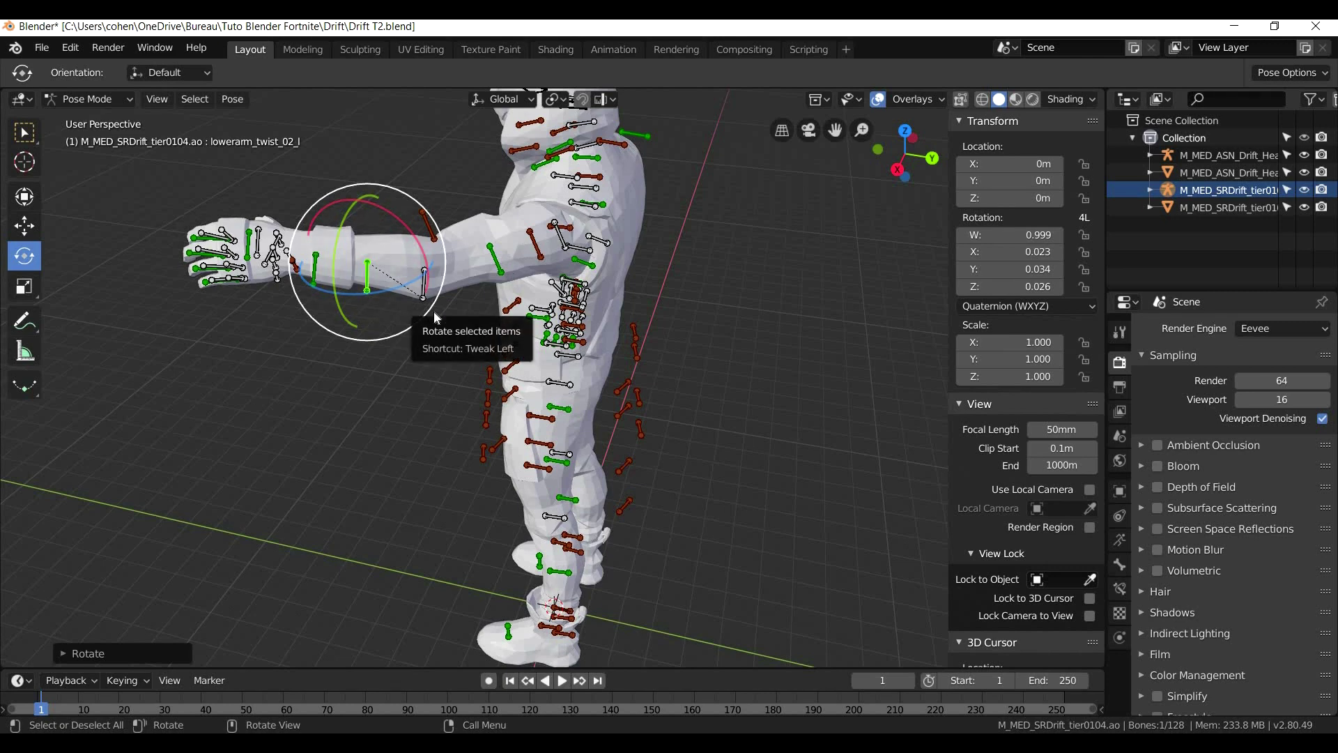
key(alt+r)
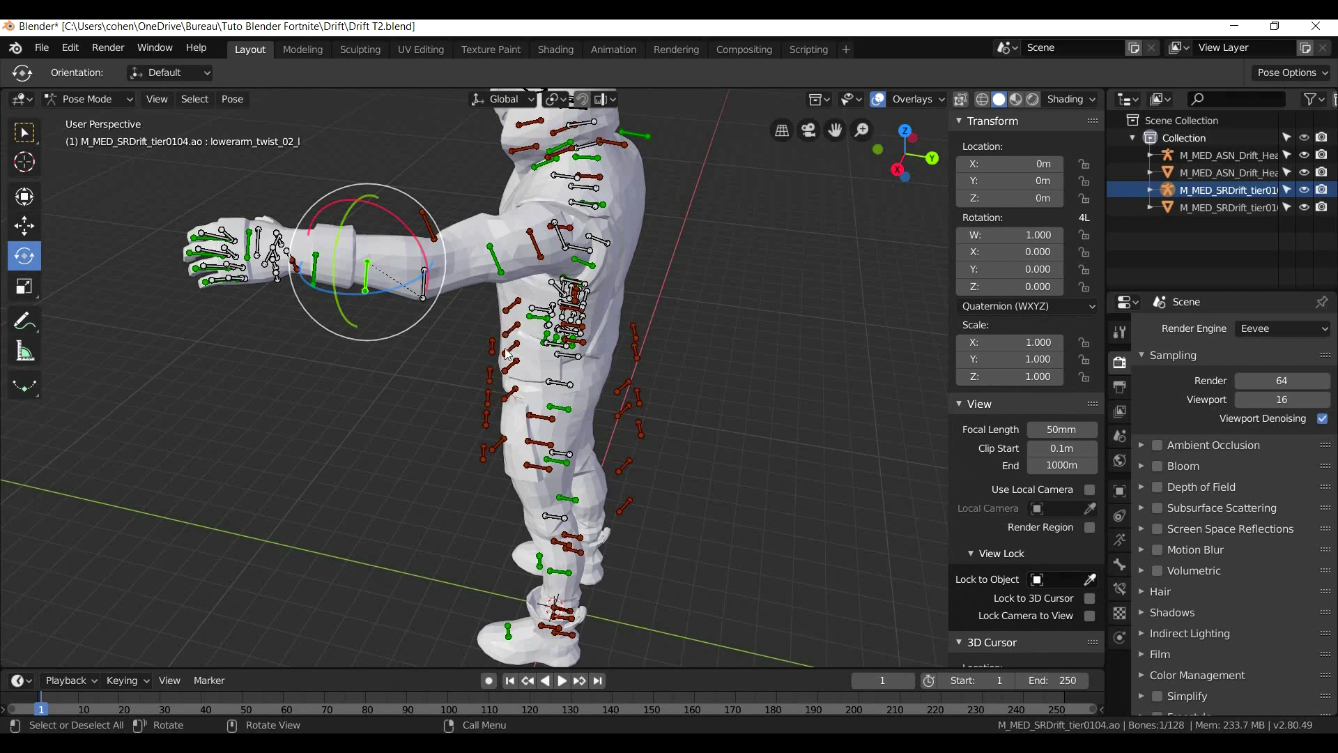
Try moving the left upper arm bone (upperarm_l) outward from the shoulder and clear its location
click(33, 230)
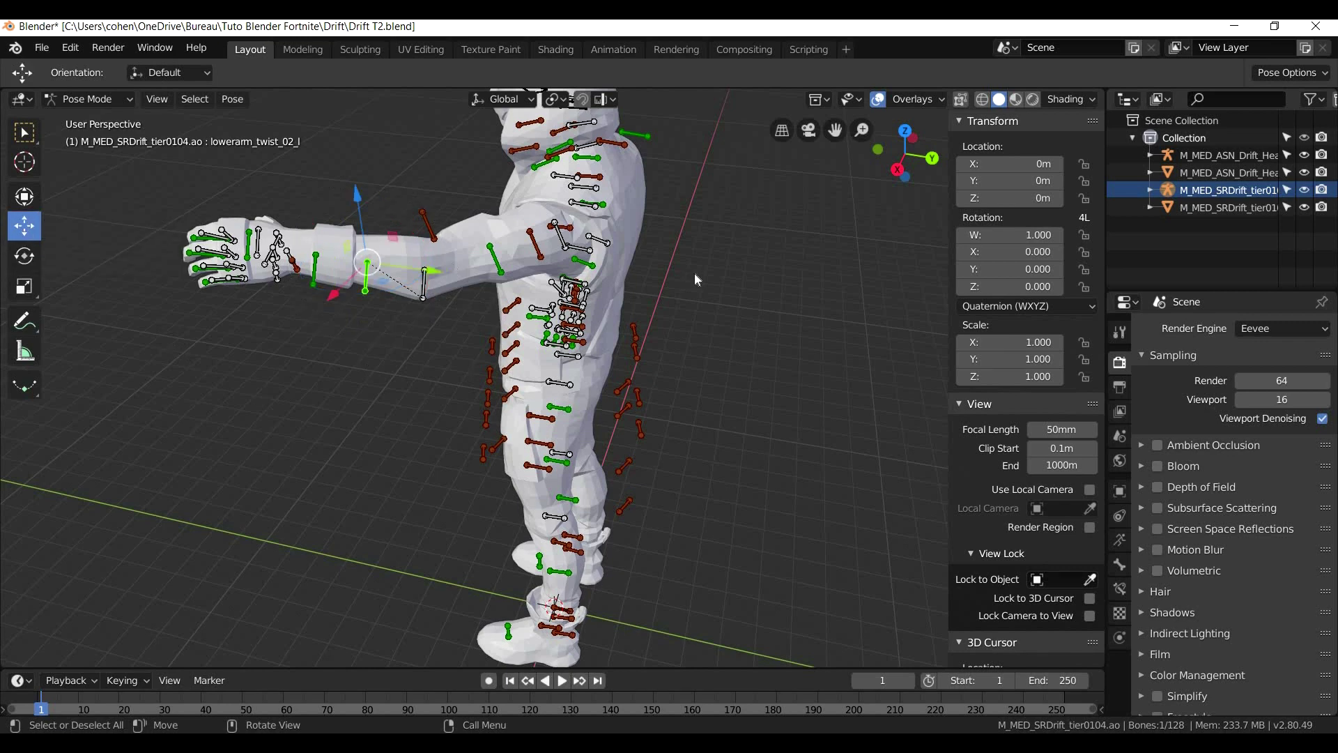
click(565, 237)
mouse_move(565, 237)
middle_down()
mouse_move(522, 303)
mouse_move(570, 249)
middle_up()
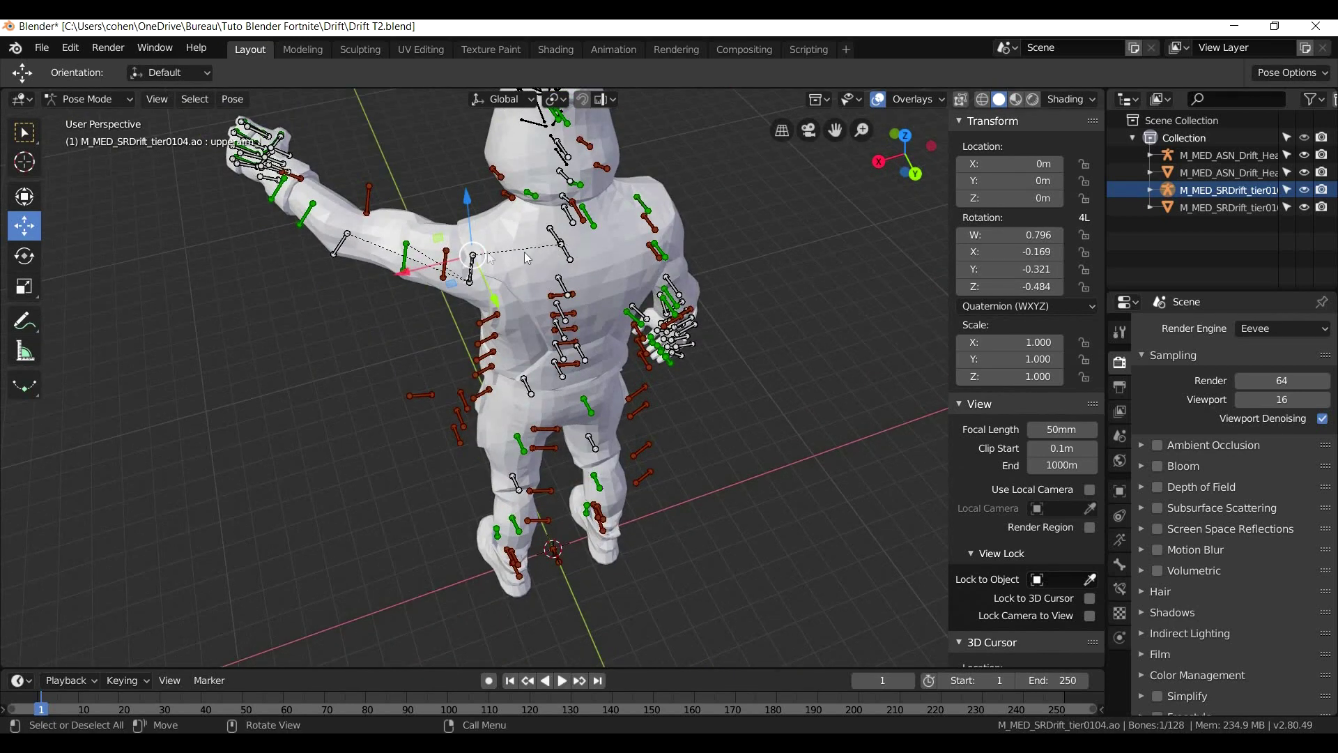
drag(413, 276, 251, 244)
middle_drag(251, 244, 666, 269)
scroll(666, 269, down, 5)
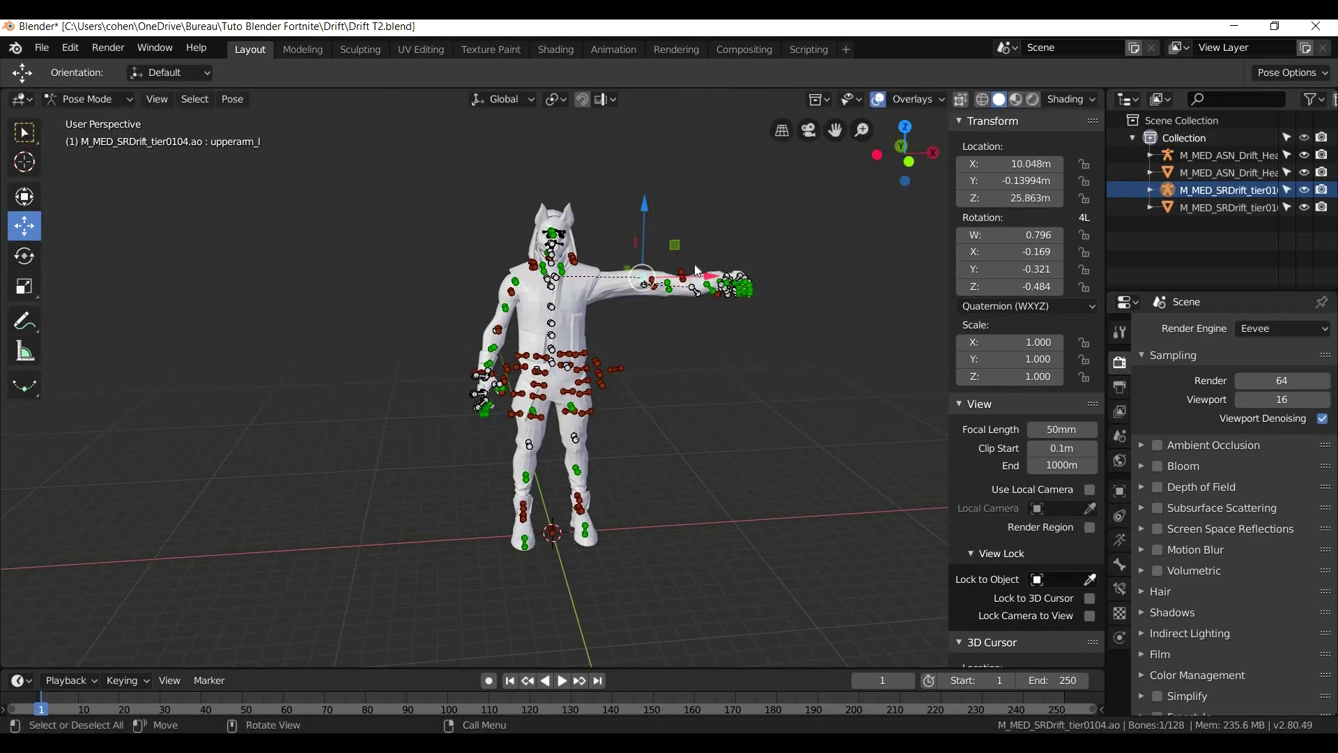
key(alt+g)
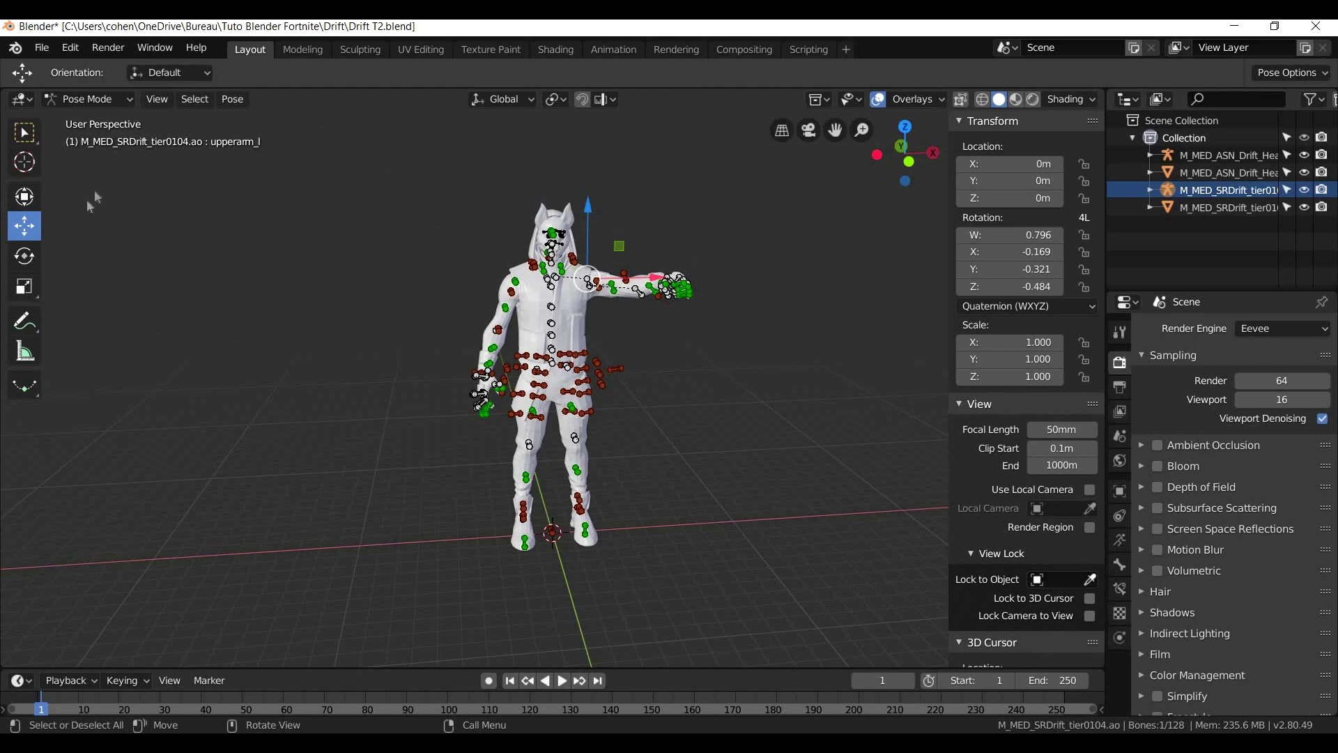
Rotate the left calf bone (calf_l) to bend the knee and lift the foot behind the body
click(15, 247)
scroll(418, 352, up, 5)
middle_drag(418, 352, 530, 432)
click(594, 521)
drag(582, 482, 480, 499)
middle_drag(481, 498, 344, 122)
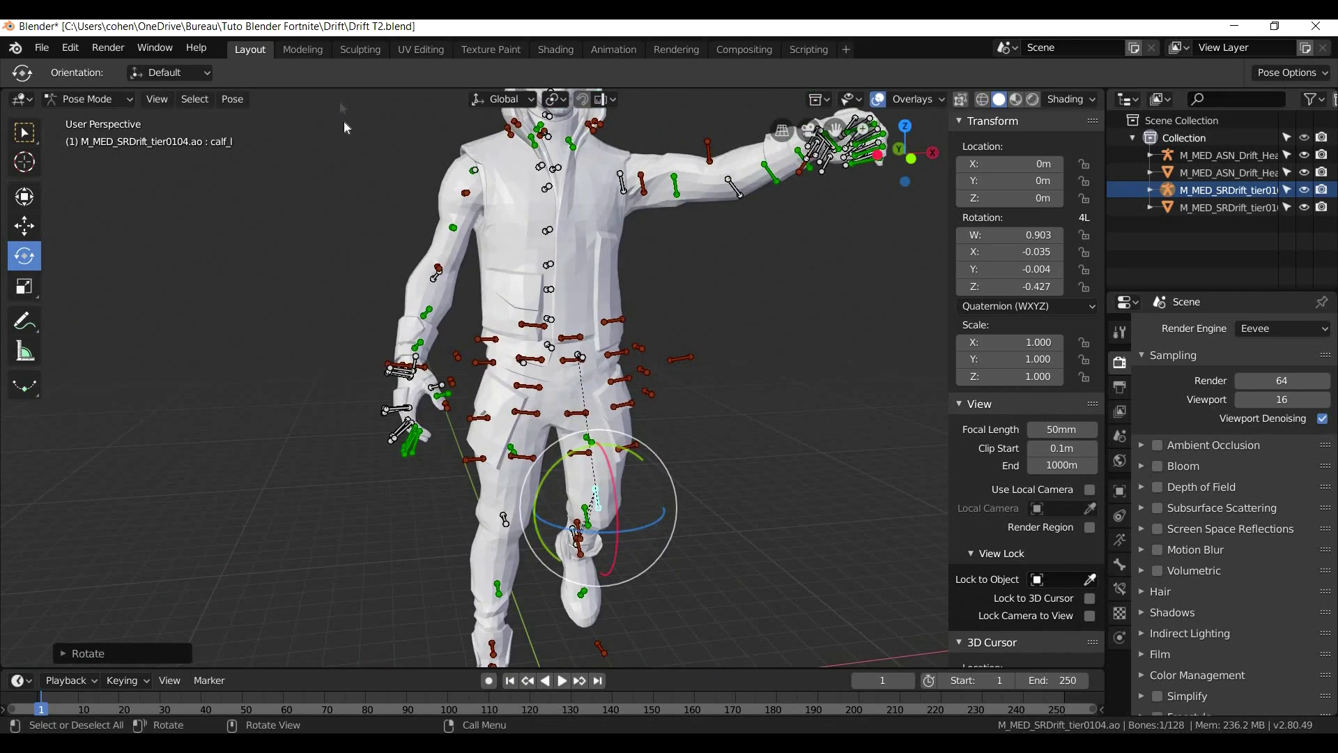
Rotate the right forearm bone (lowerarm_r) outward from the body and check the full pose
click(437, 280)
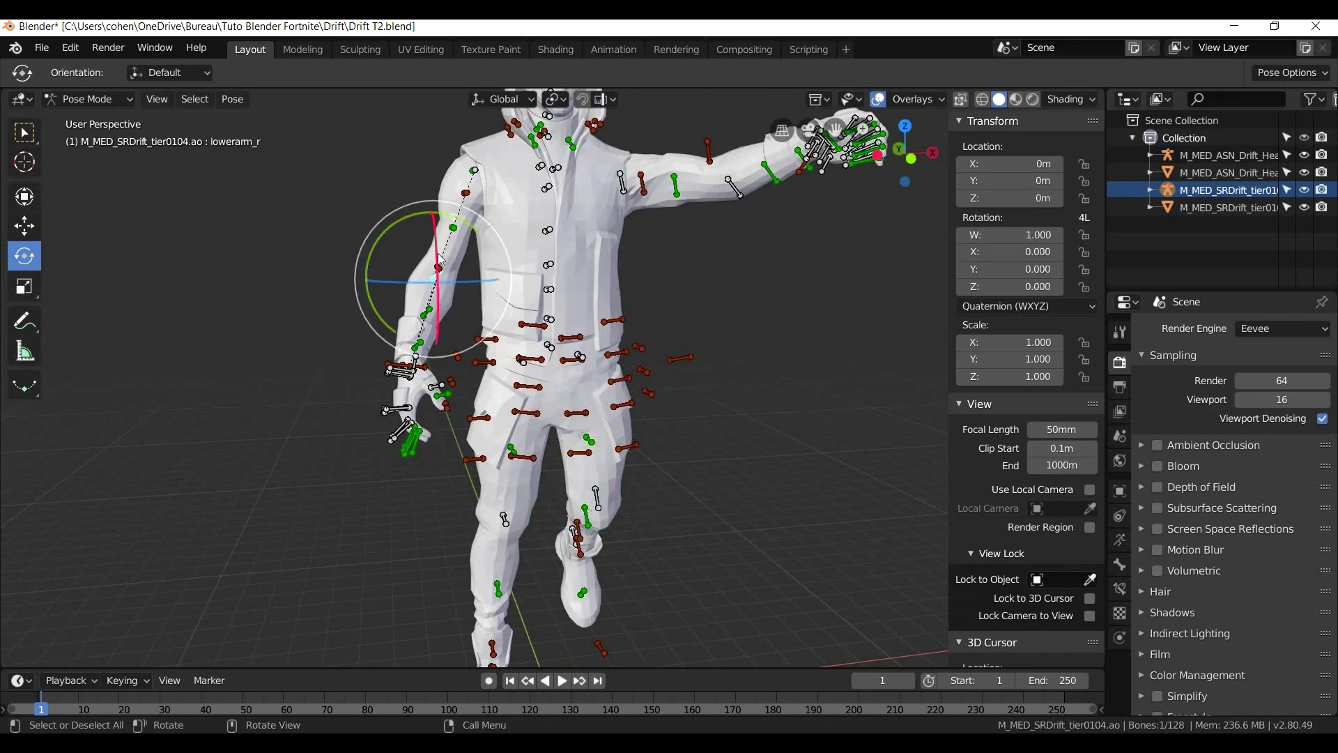
scroll(355, 414, up, 1)
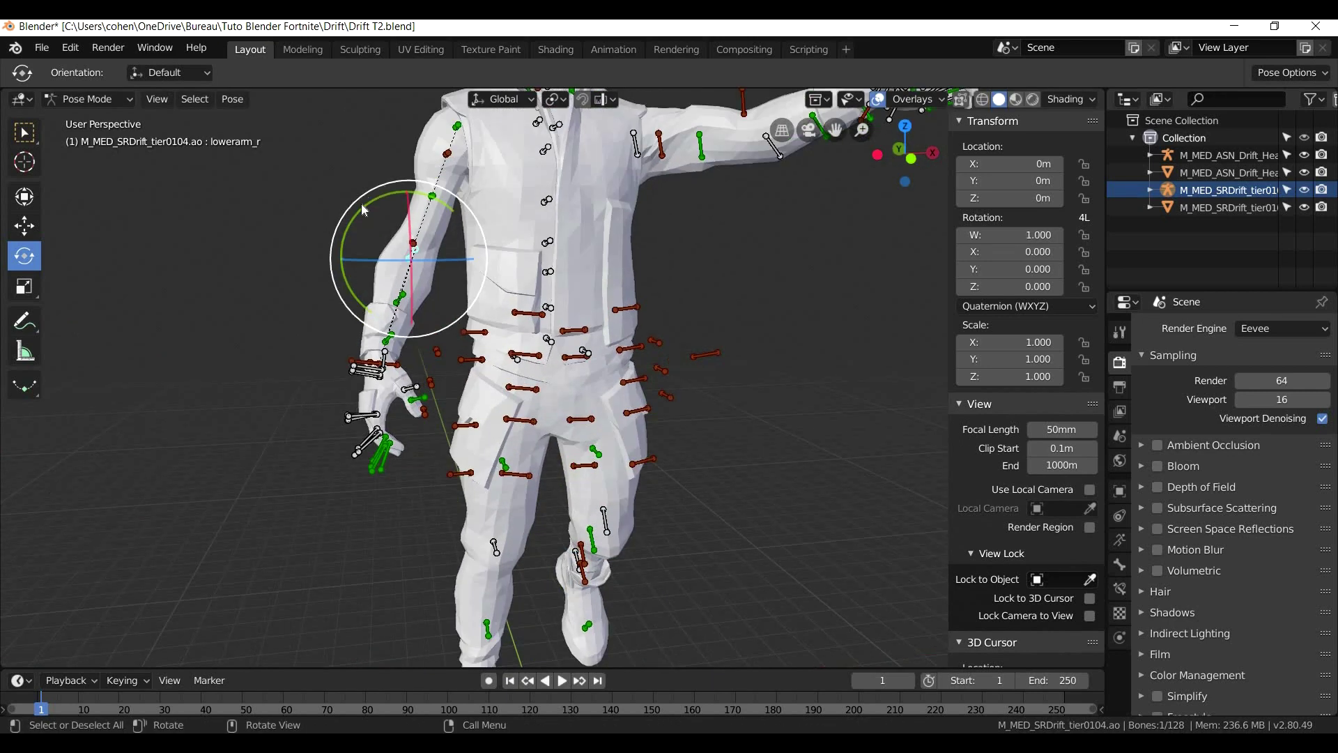
drag(364, 211, 398, 183)
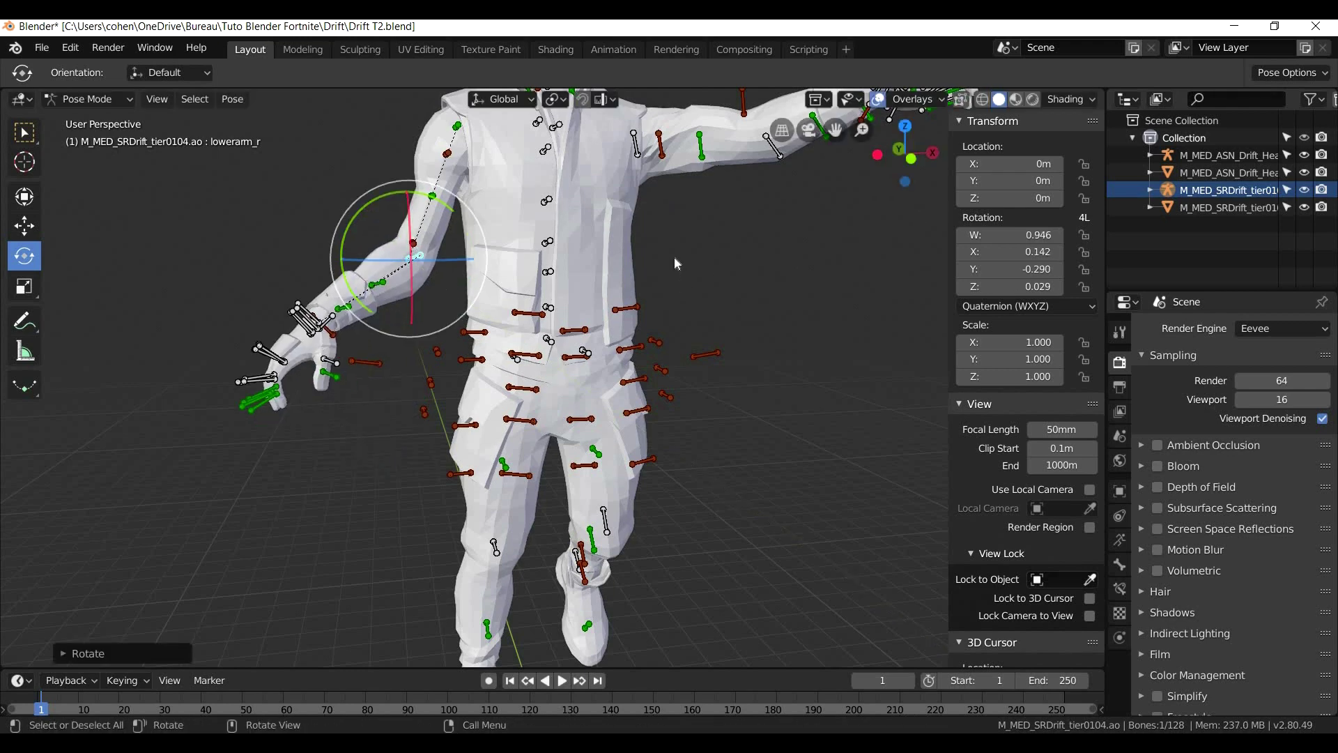
scroll(674, 256, down, 3)
scroll(692, 270, up, 2)
scroll(673, 263, down, 1)
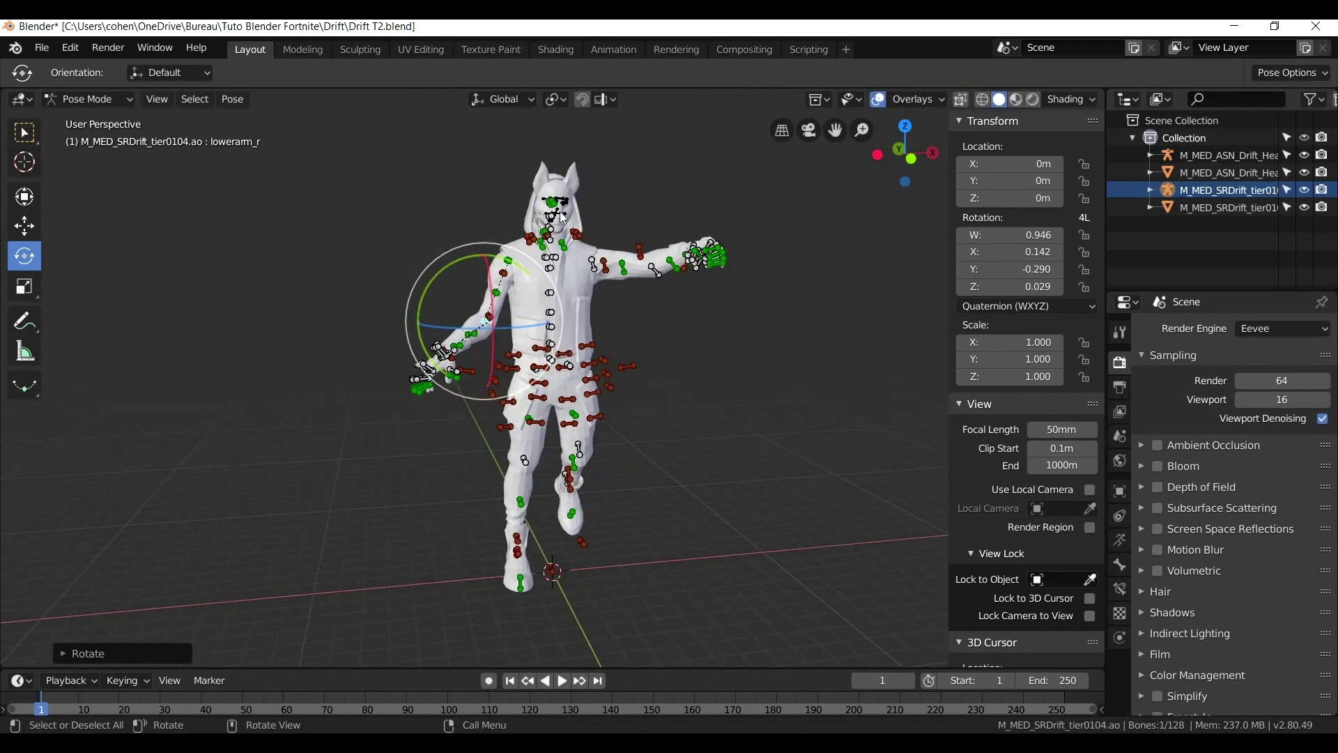
Rotate the spine_03 bone forward to bend the character's upper body over at the chest
middle_drag(570, 227, 549, 205)
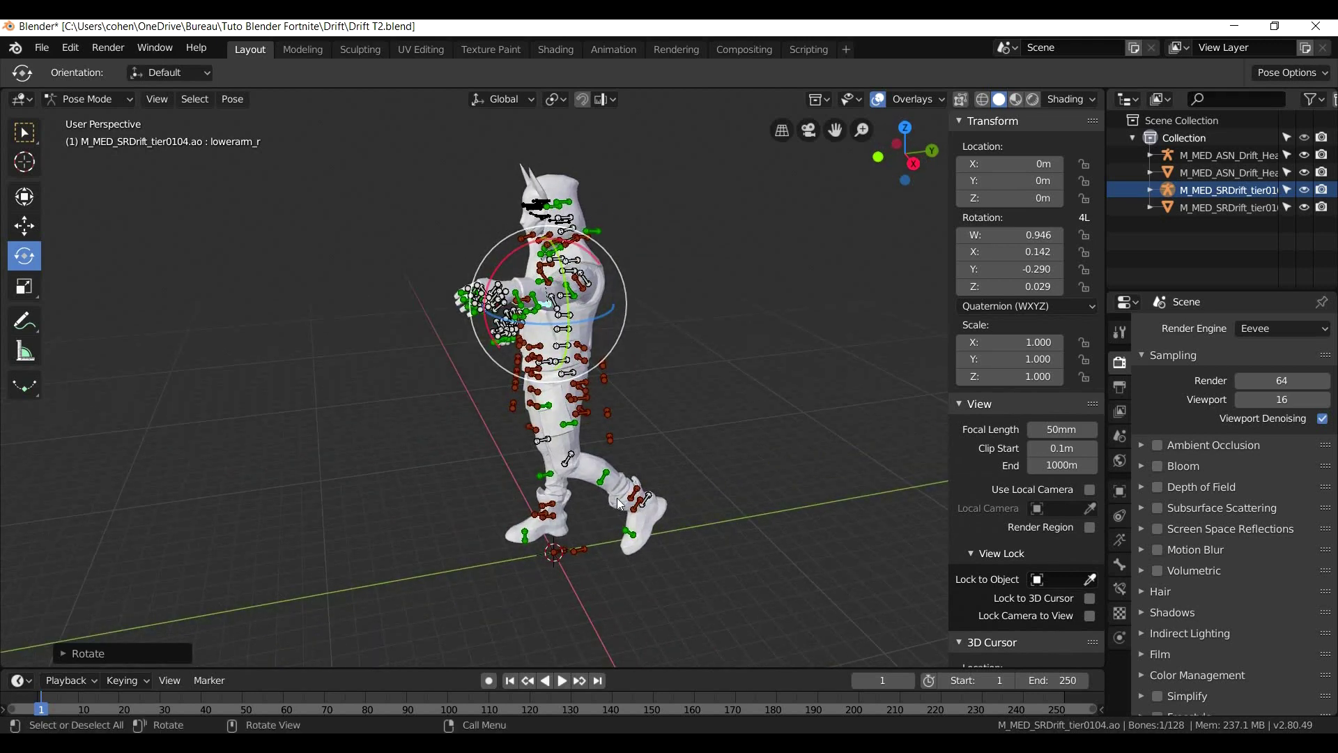
click(532, 368)
scroll(532, 367, up, 3)
click(585, 268)
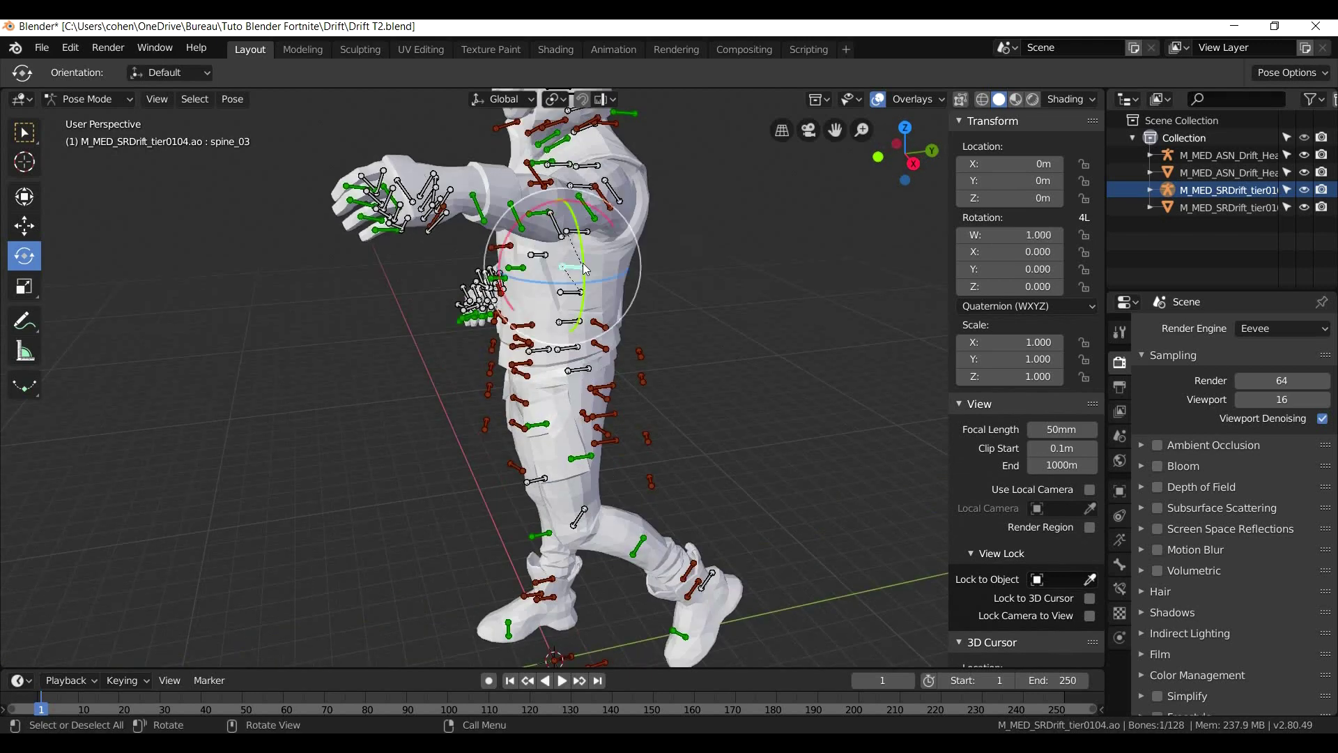
scroll(535, 249, down, 2)
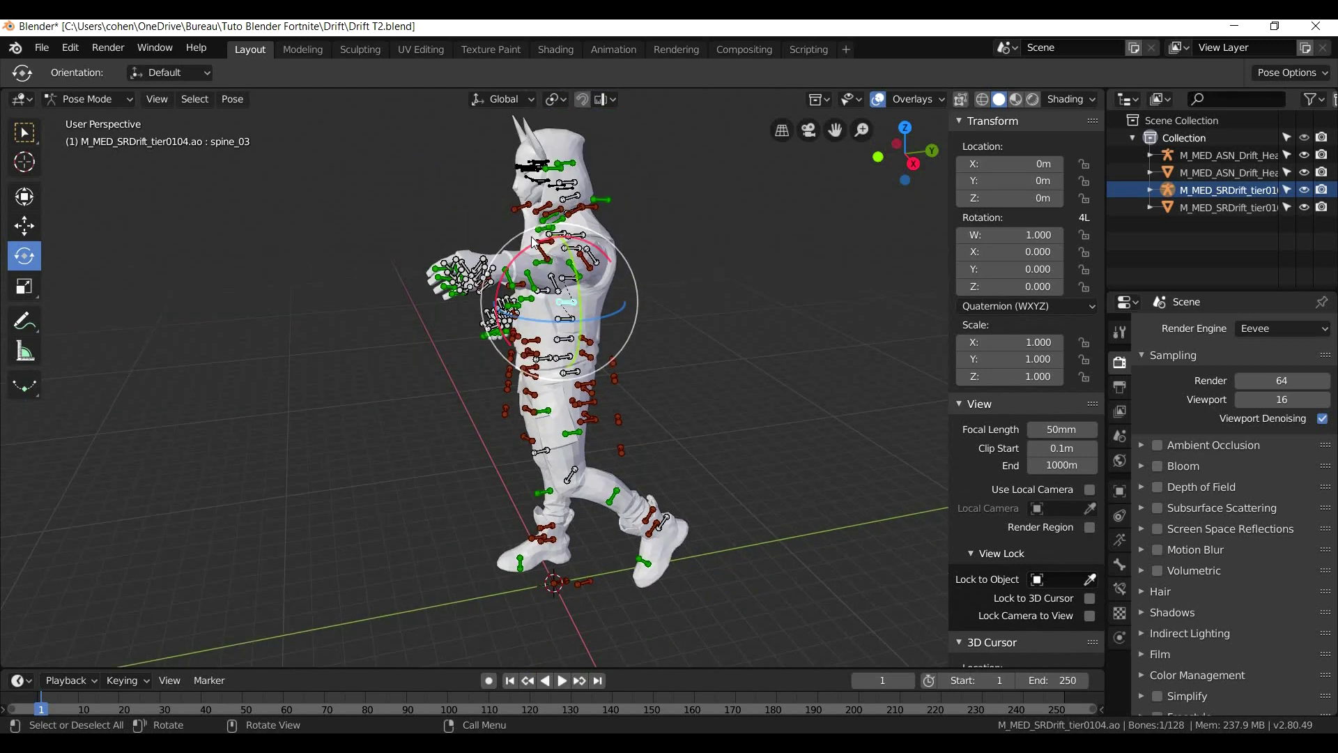
drag(533, 248, 478, 166)
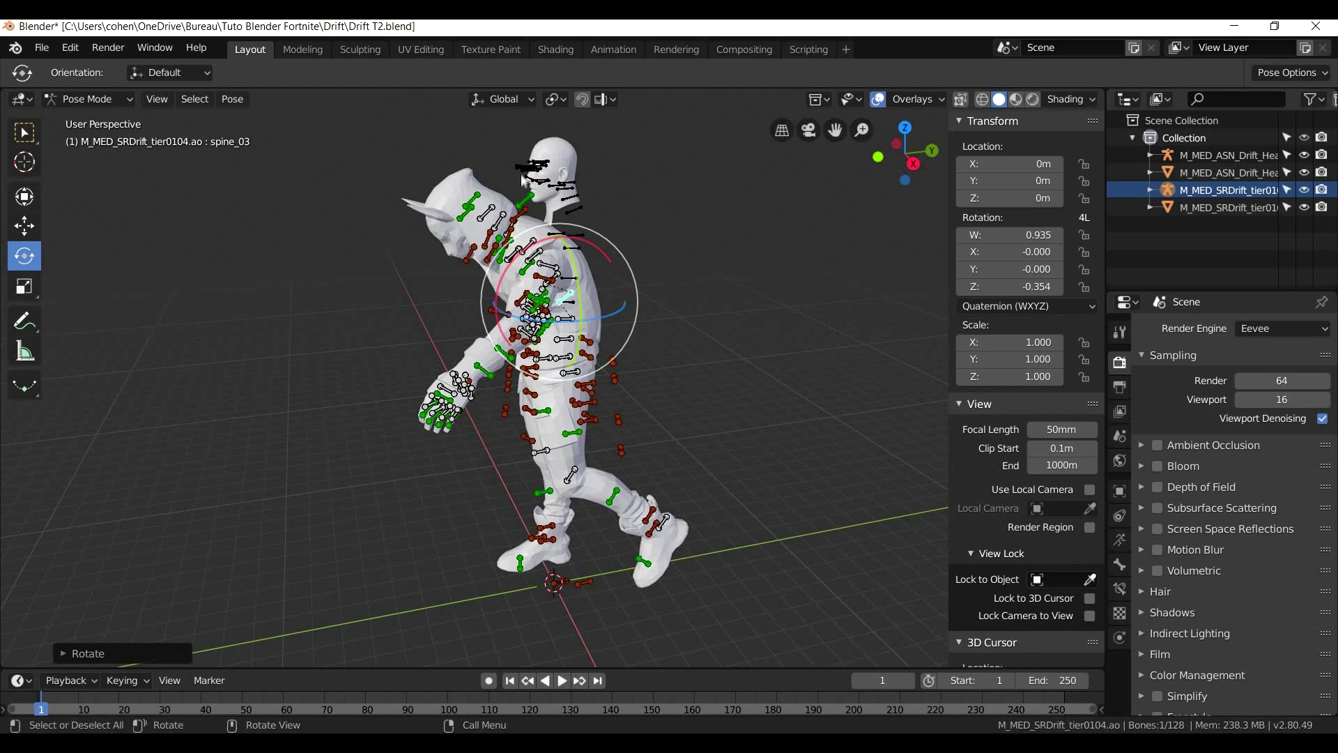
In Object Mode, rotate the separate head armature forward about 34.7° around the X axis
click(94, 99)
click(98, 120)
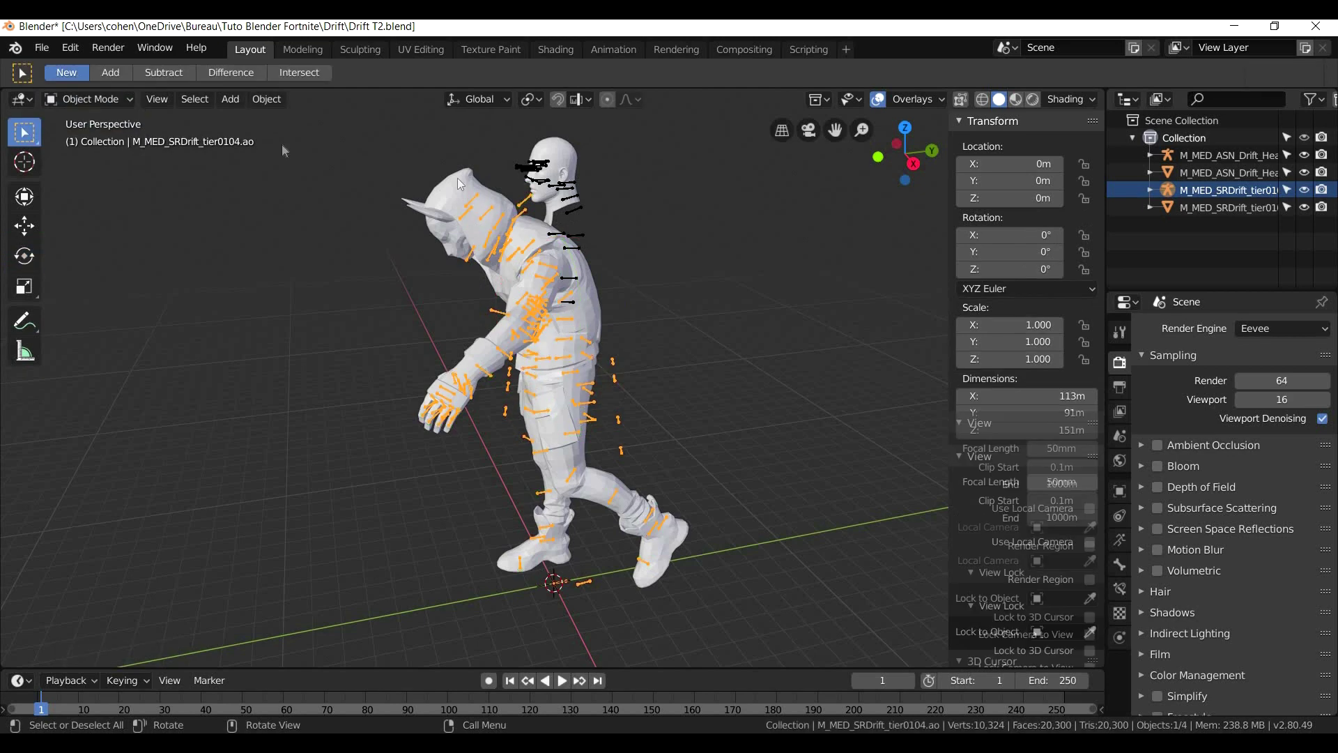
click(519, 161)
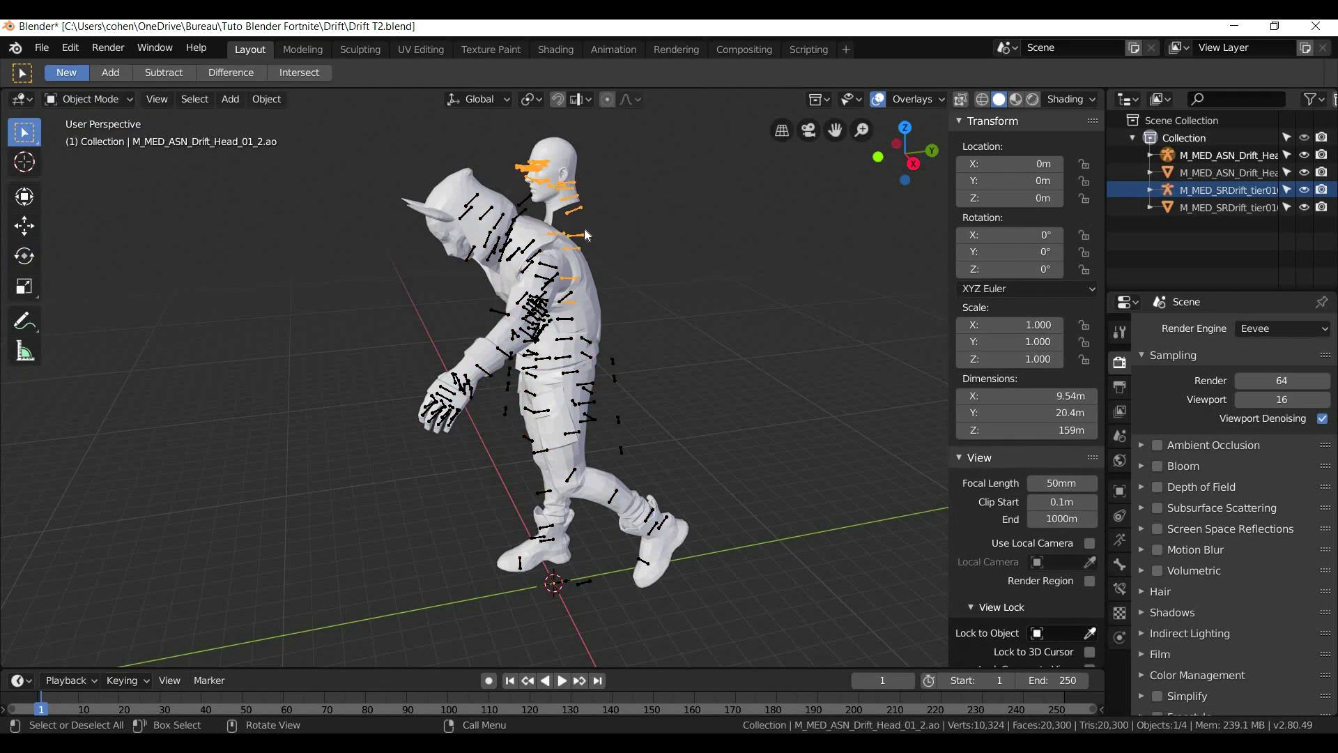
click(26, 228)
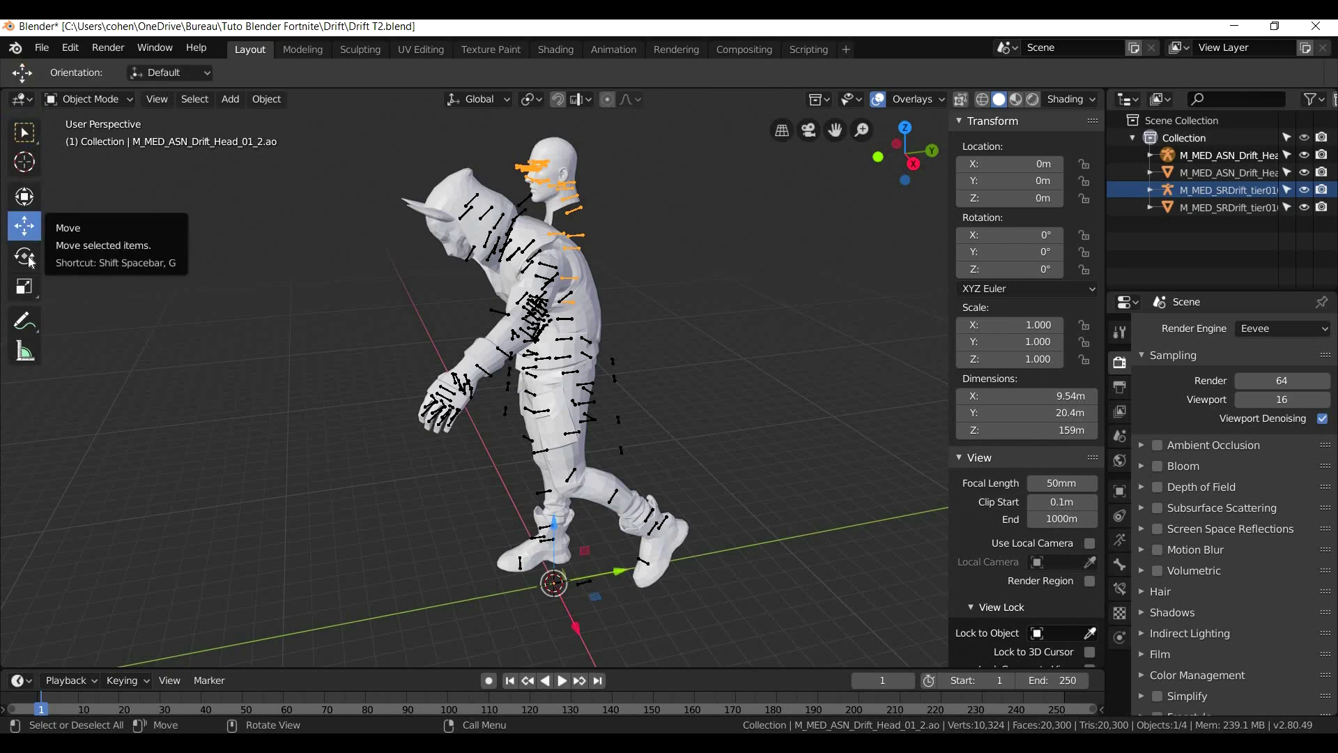
click(25, 256)
drag(543, 548, 452, 223)
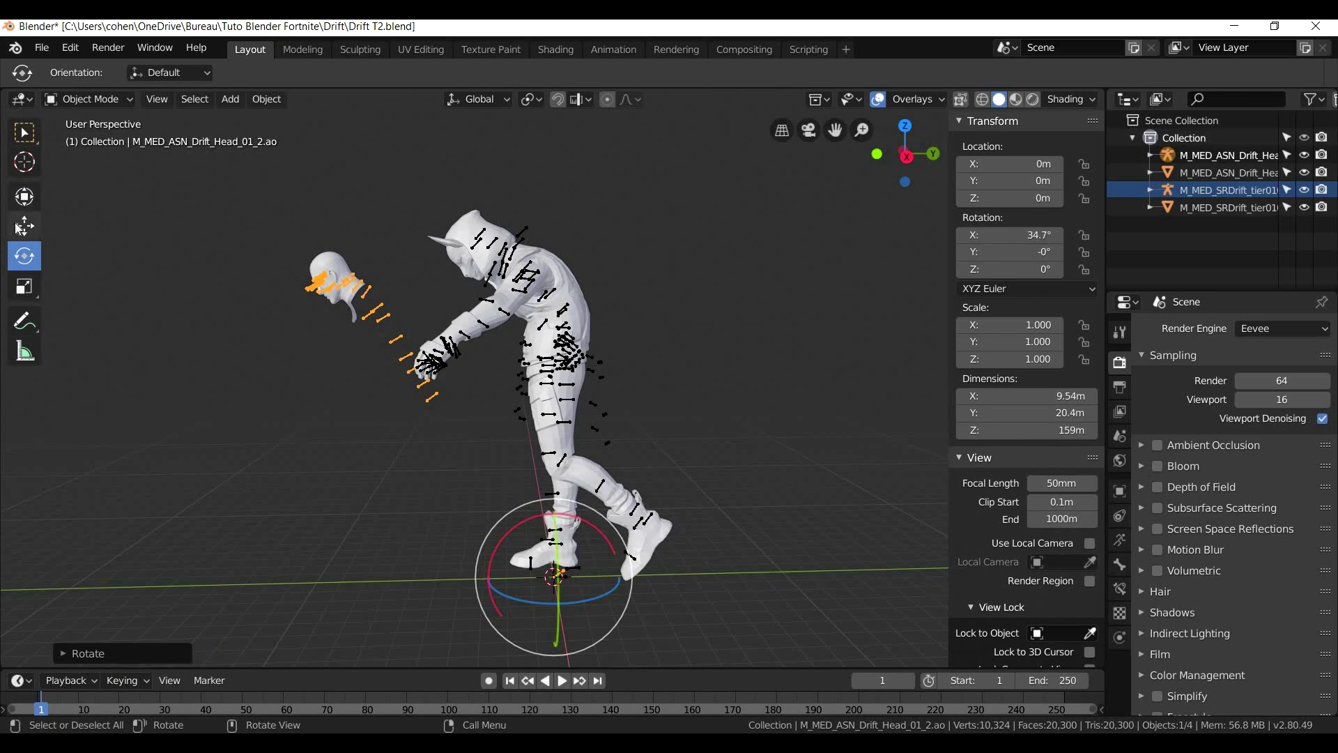
Move the head armature back along the Y axis to line the head up inside the bent hood
click(26, 227)
drag(619, 577, 689, 531)
middle_drag(462, 418, 641, 320)
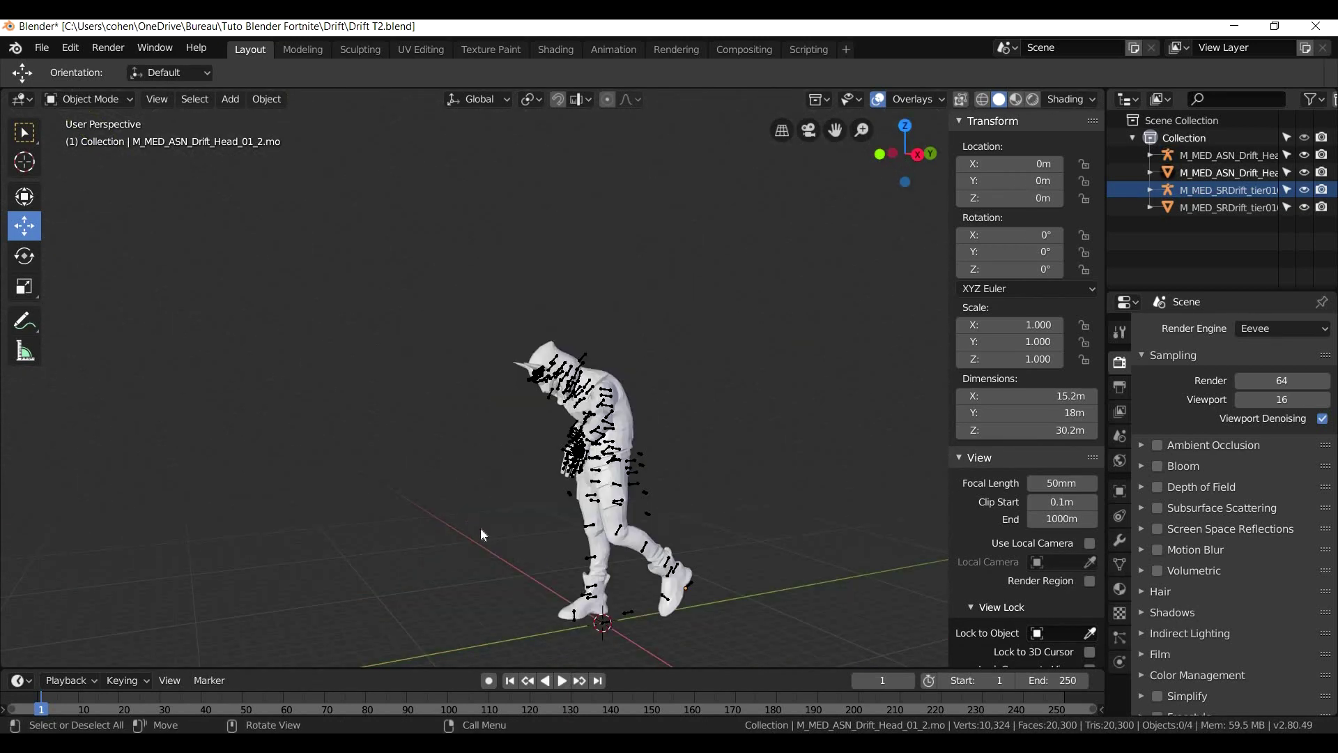
scroll(481, 541, up, 3)
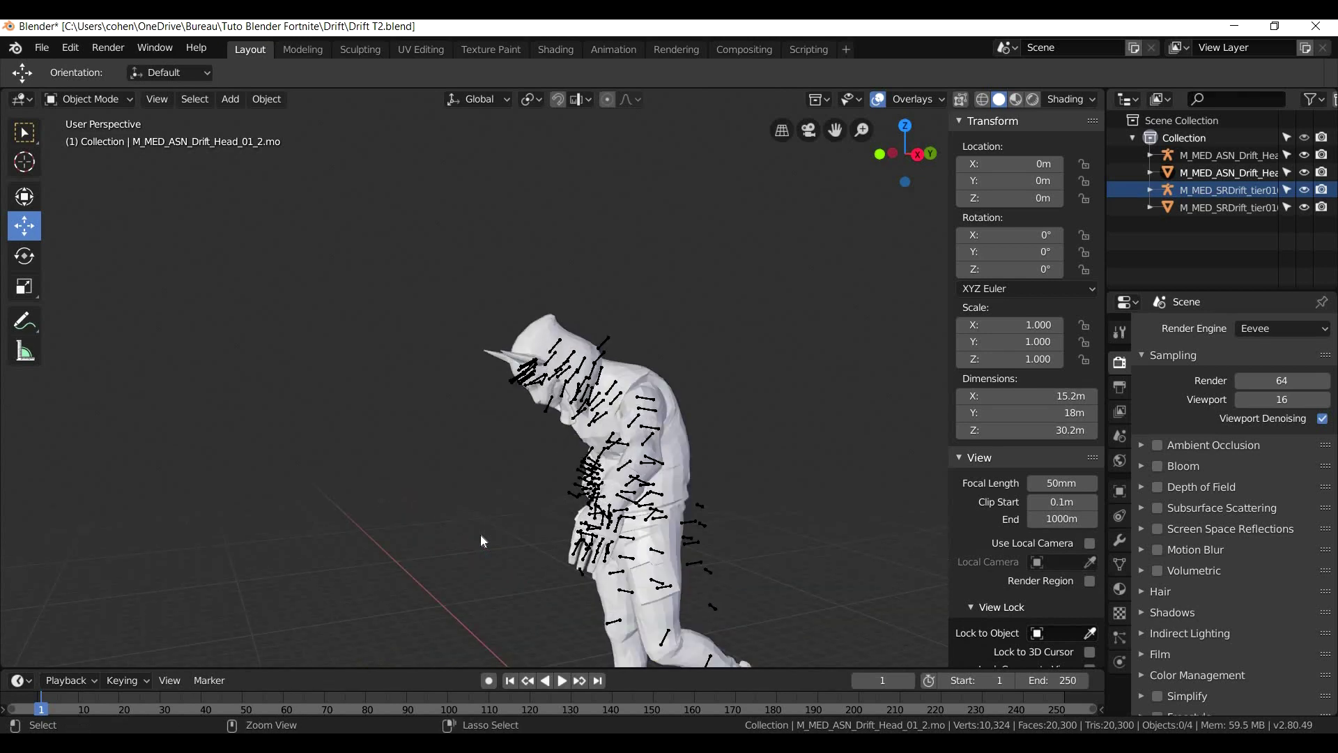
Undo the head armature's move and rotation, the spine bend and the right forearm's rotation
key(ctrl+z)
key(ctrl+z)
key(ctrl+z)
key(ctrl+z)
key(ctrl+z)
key(ctrl+z)
key(ctrl+z)
key(ctrl+z)
key(ctrl+z)
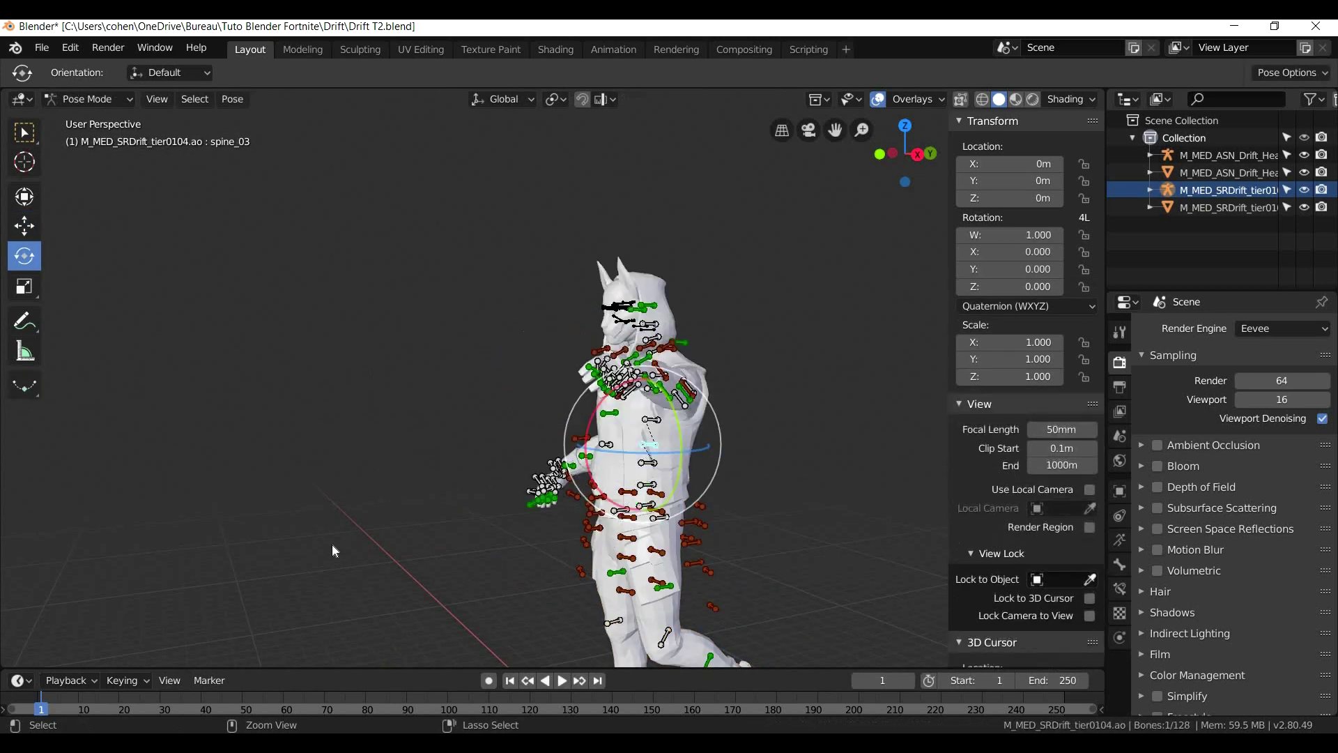
key(ctrl+z)
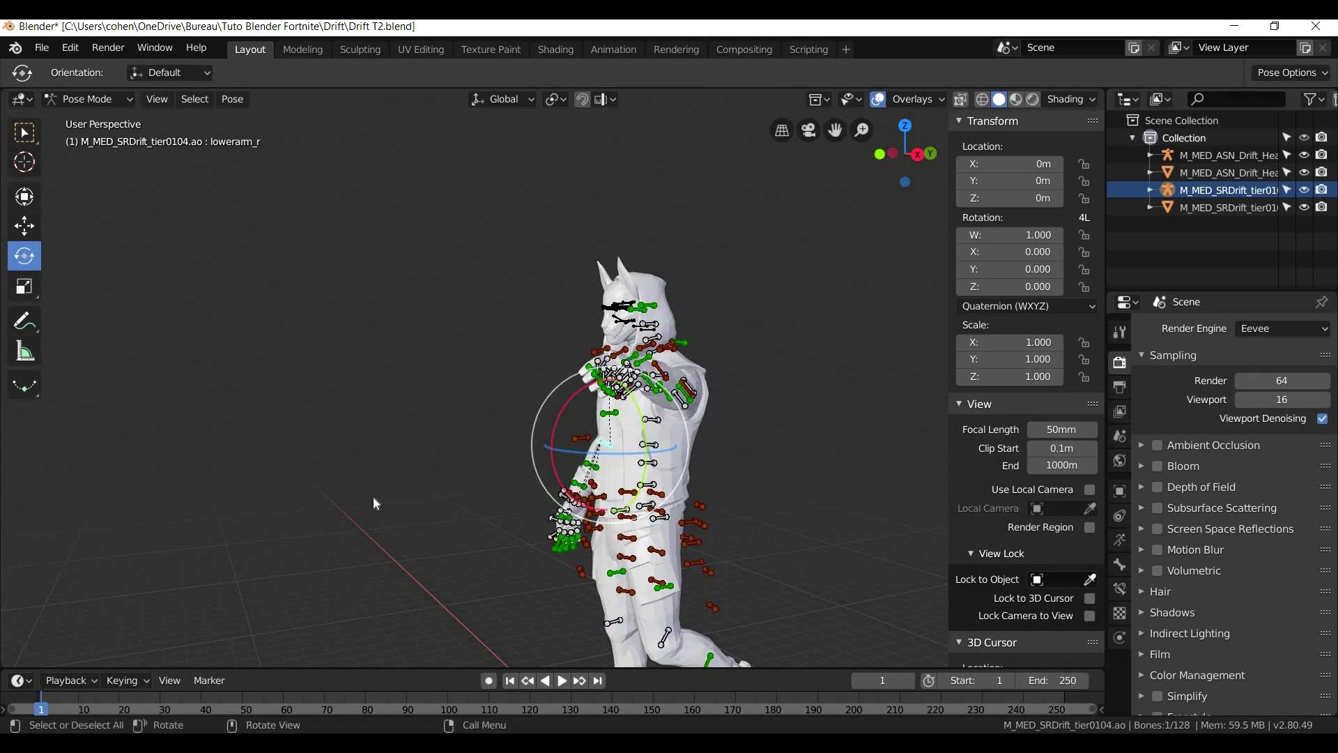
middle_drag(332, 535, 708, 455)
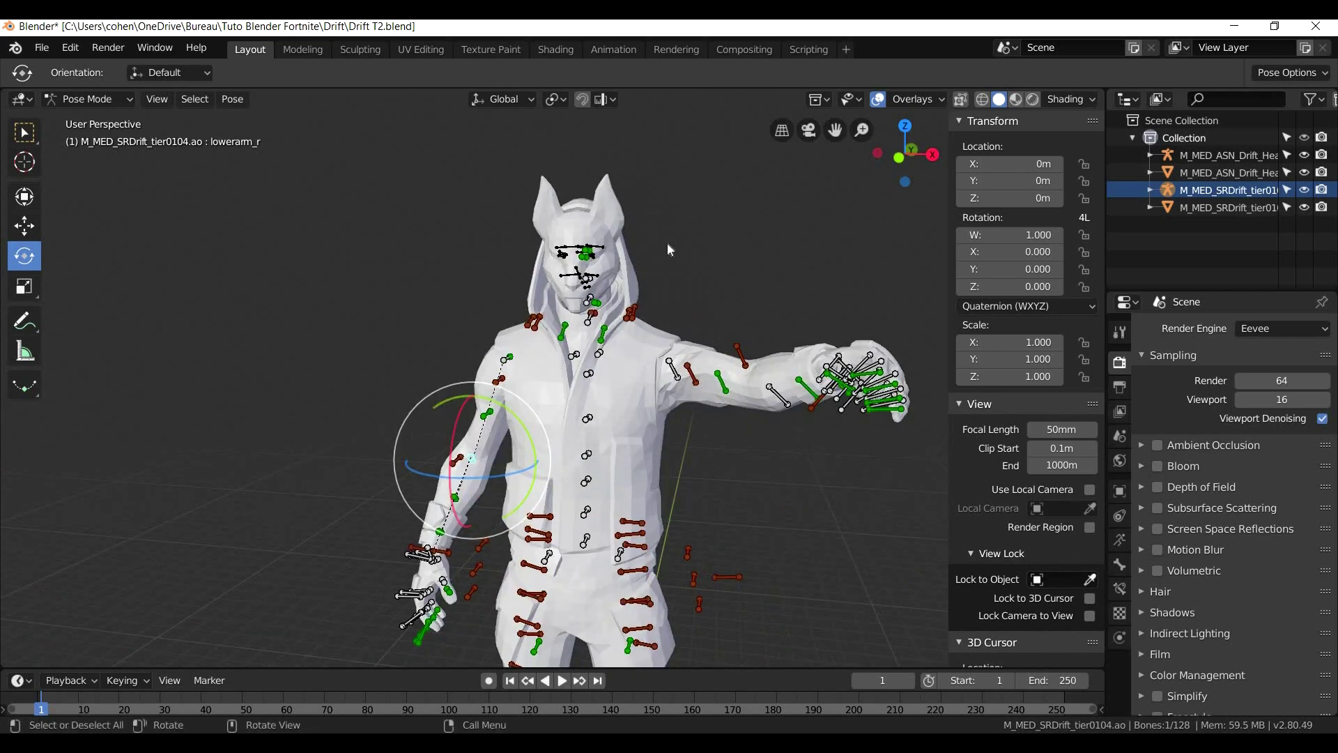
Return to Object Mode, select the Drift body mesh and open it in Edit Mode
click(128, 99)
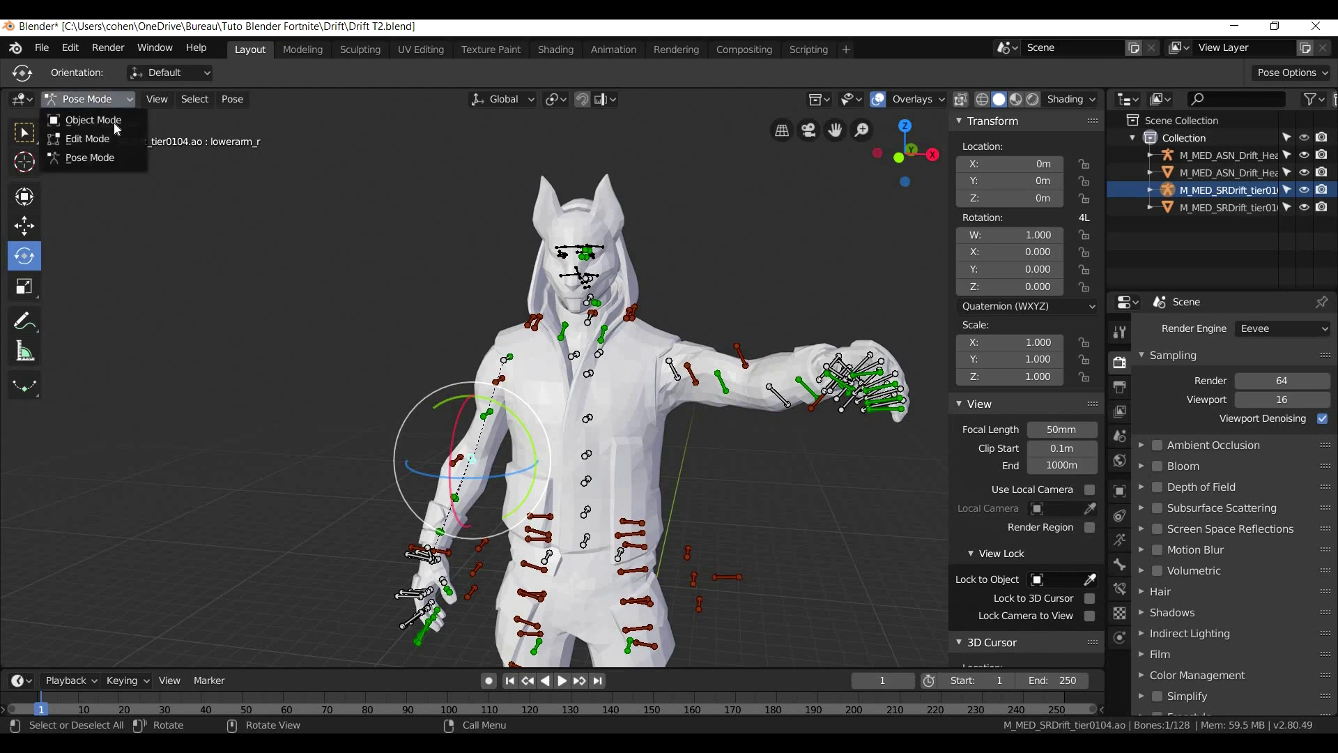
click(90, 116)
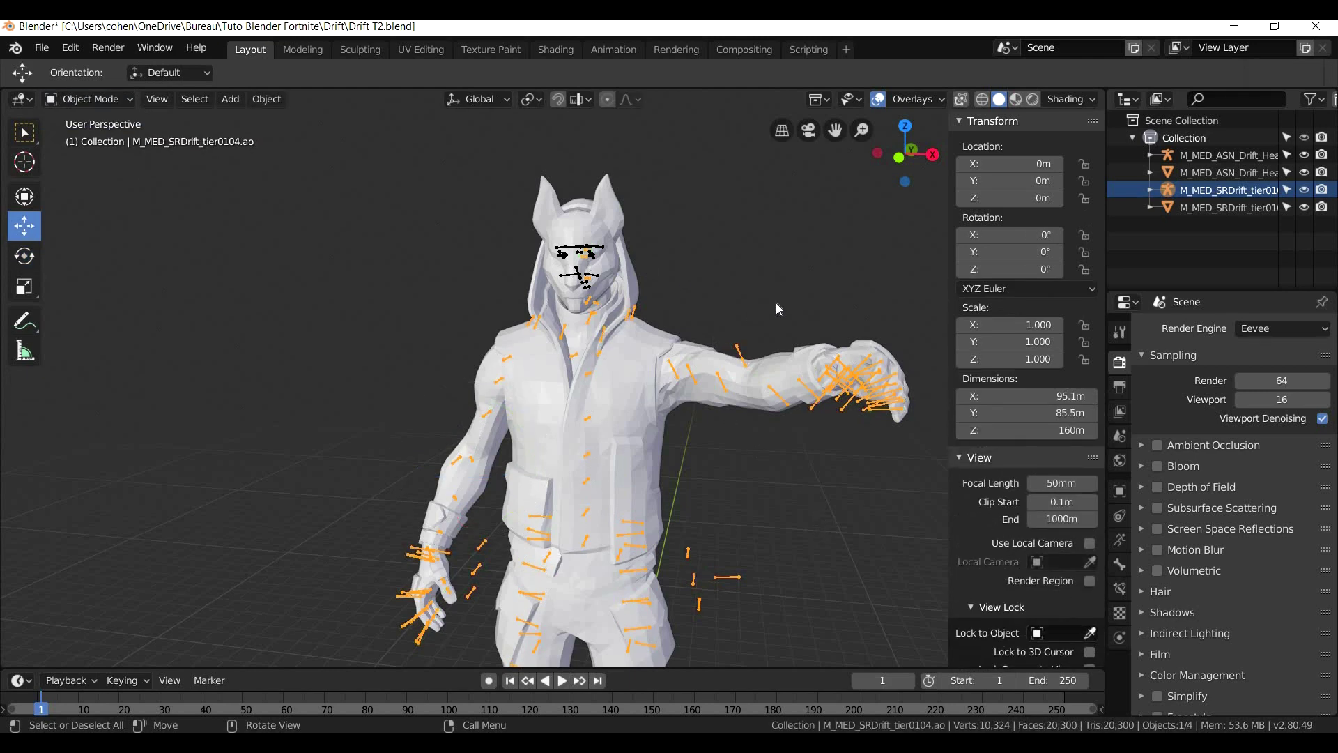
click(619, 239)
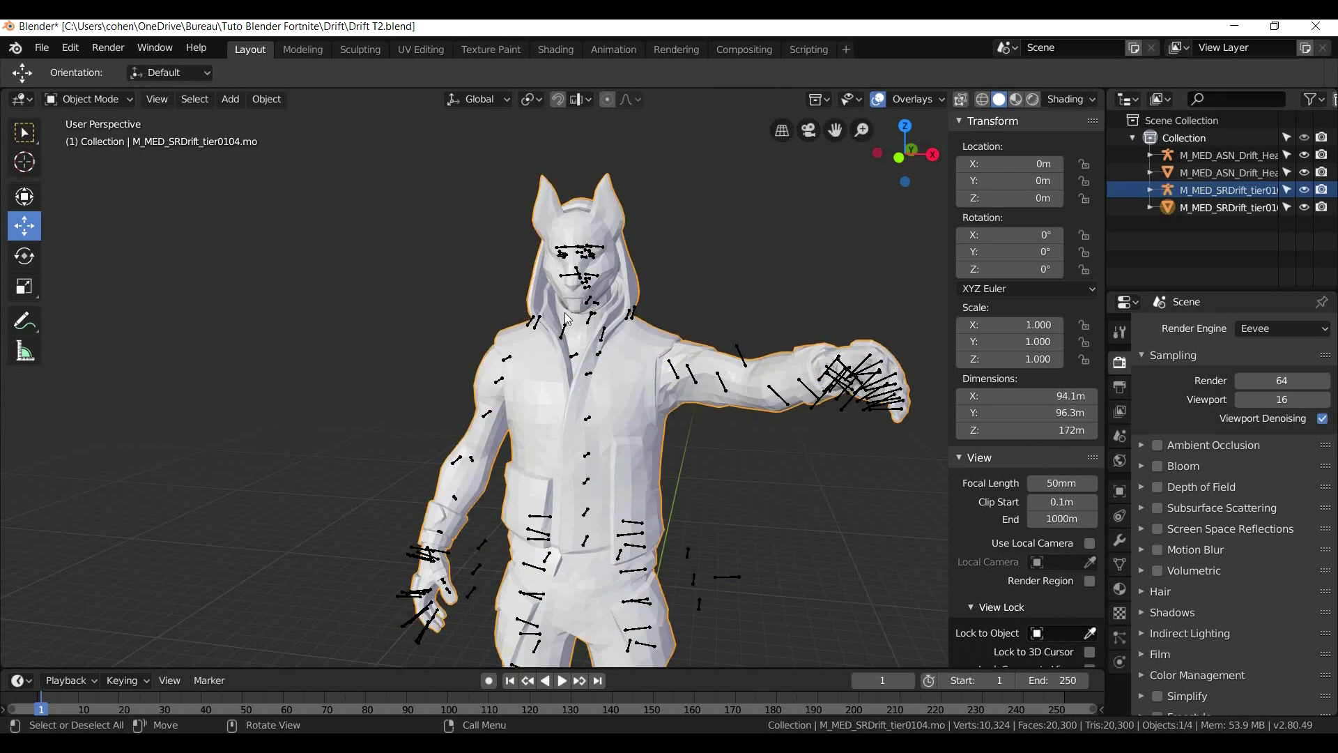
scroll(566, 318, up, 2)
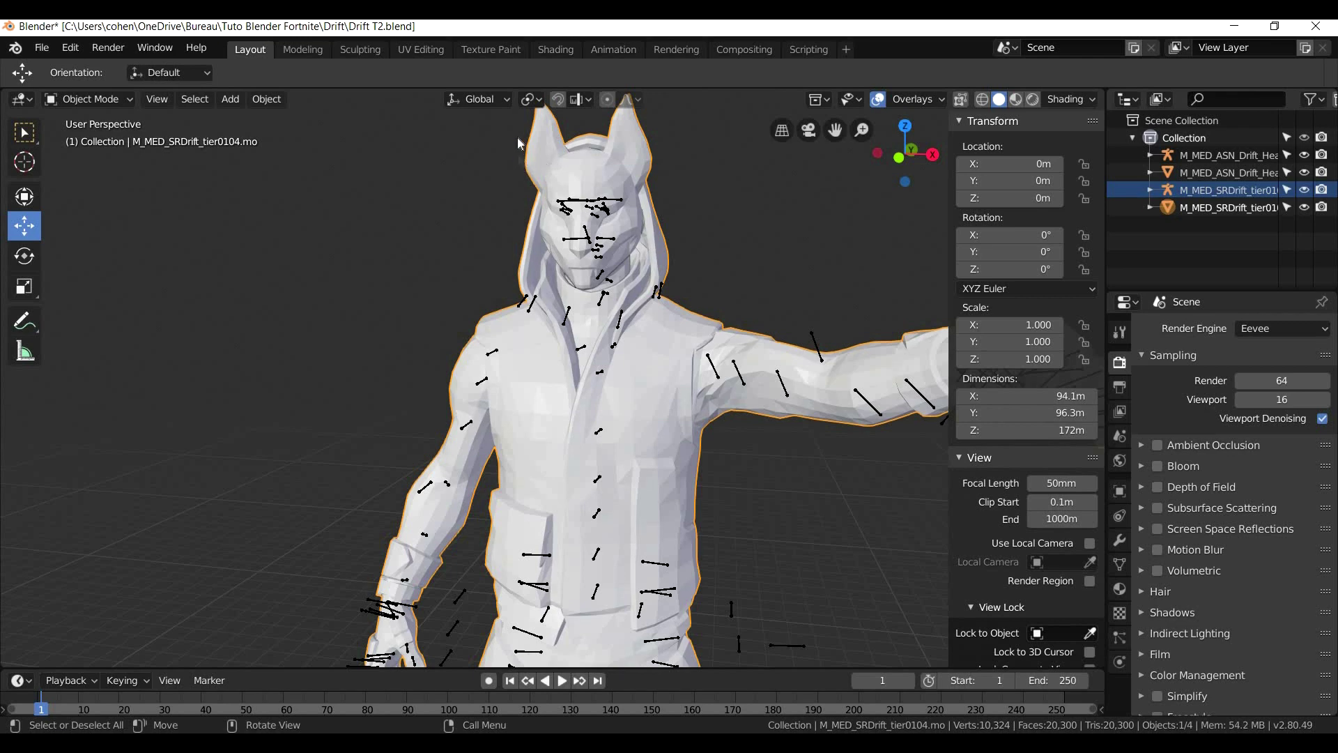
key(Tab)
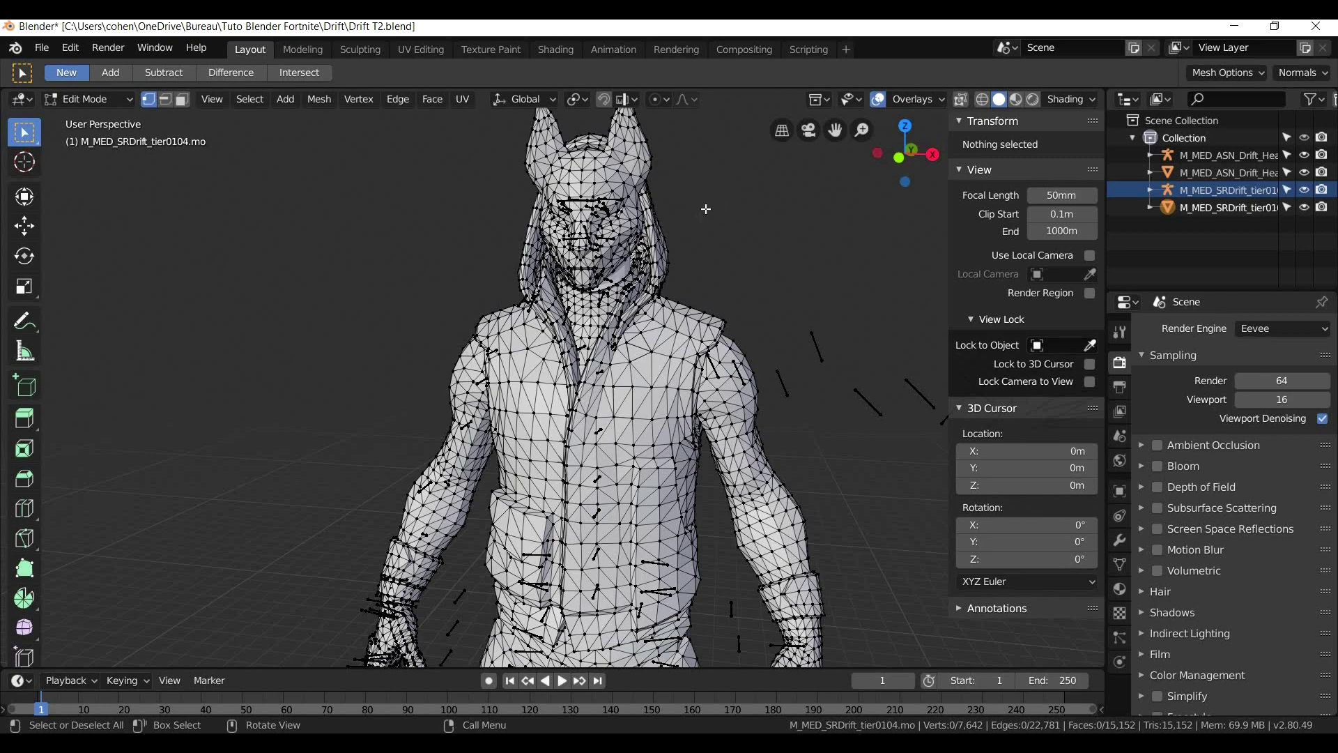
scroll(684, 249, down, 3)
scroll(600, 160, up, 2)
middle_drag(573, 112, 581, 148)
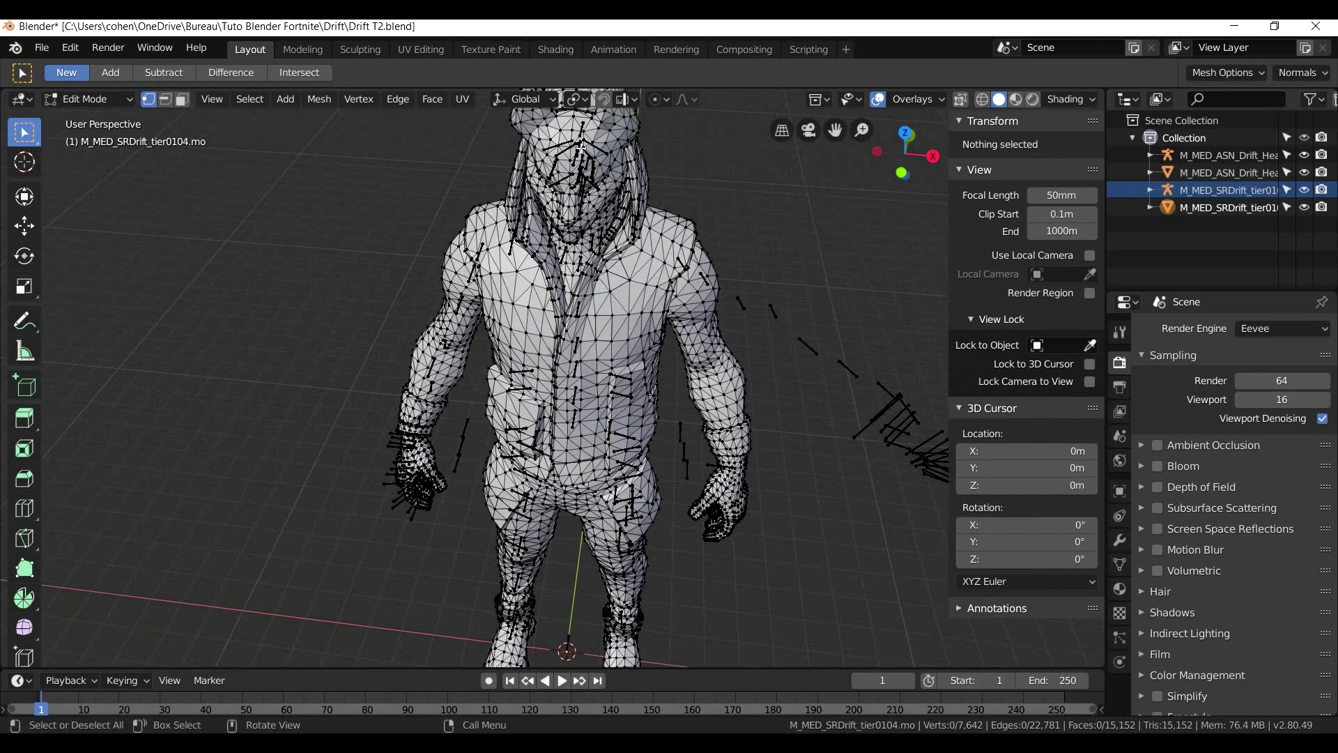
Select all linked geometry of the fox mask and delete its vertices to uncover the face
click(572, 129)
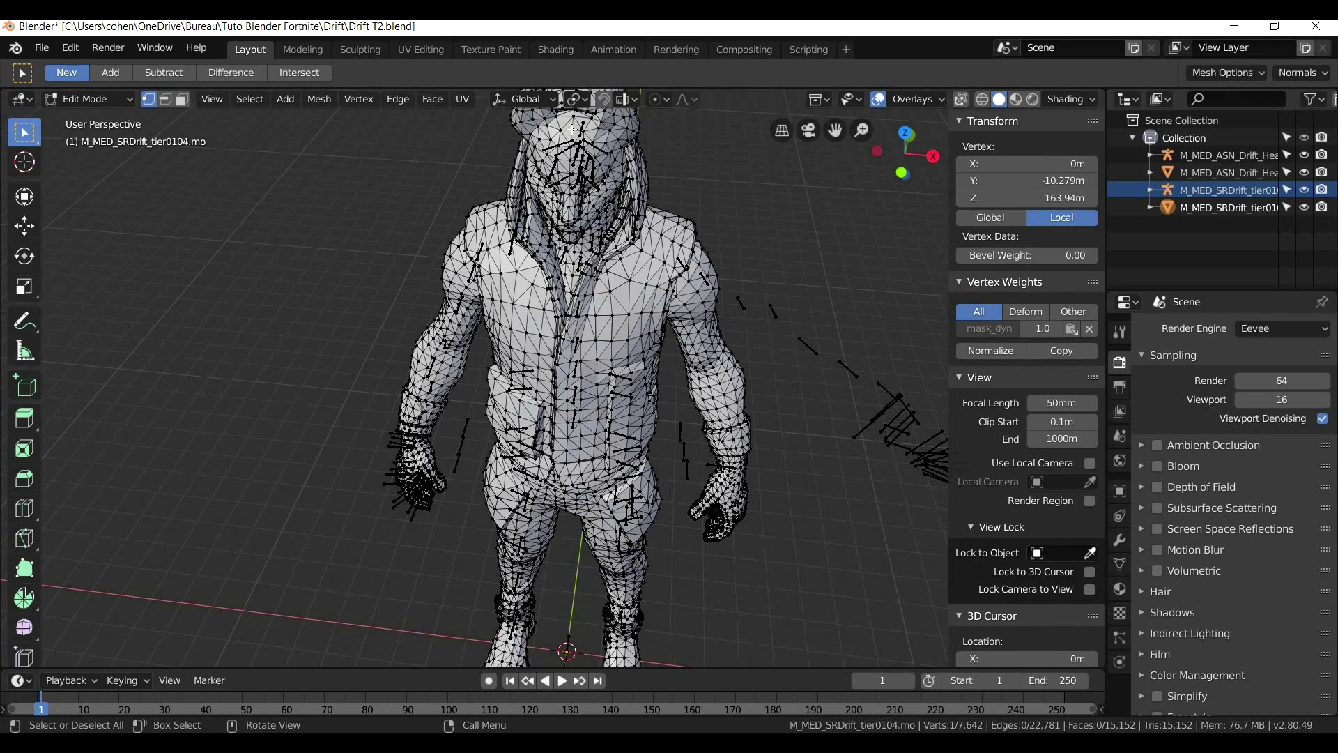
key(l)
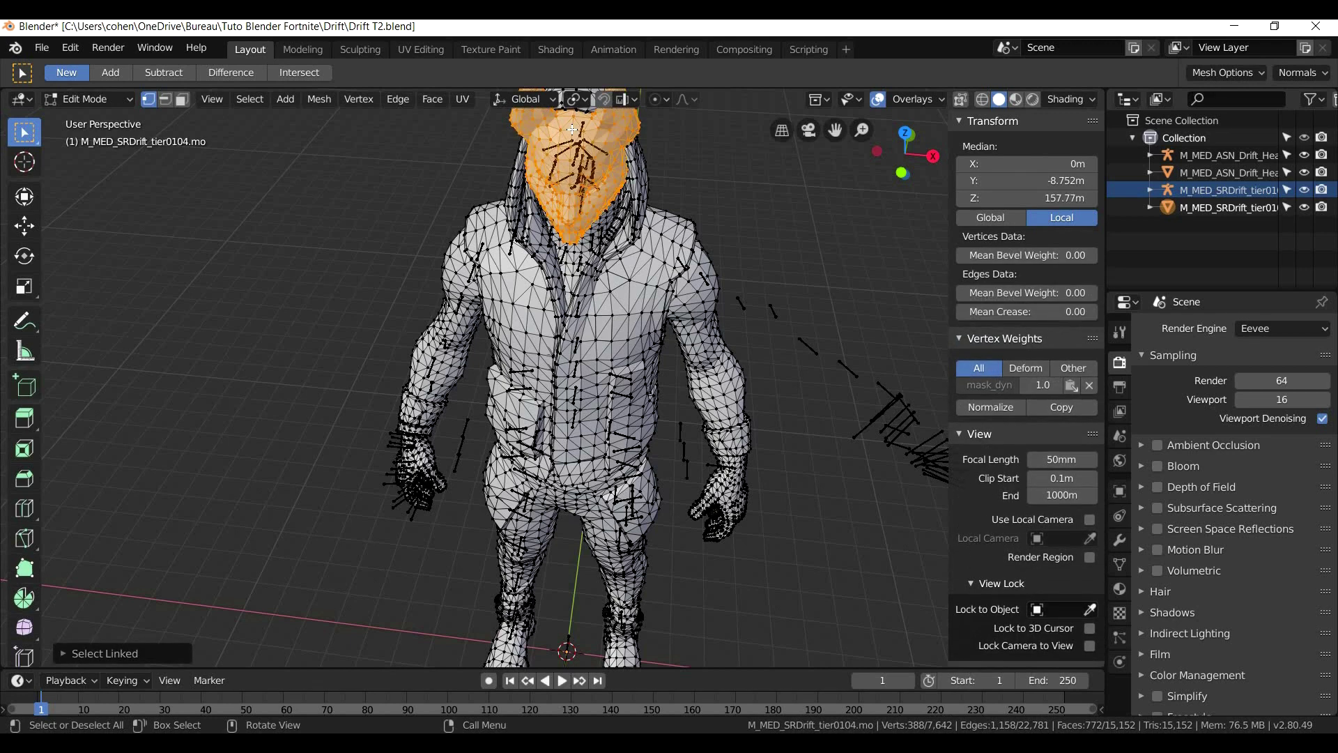
middle_drag(531, 383, 501, 374)
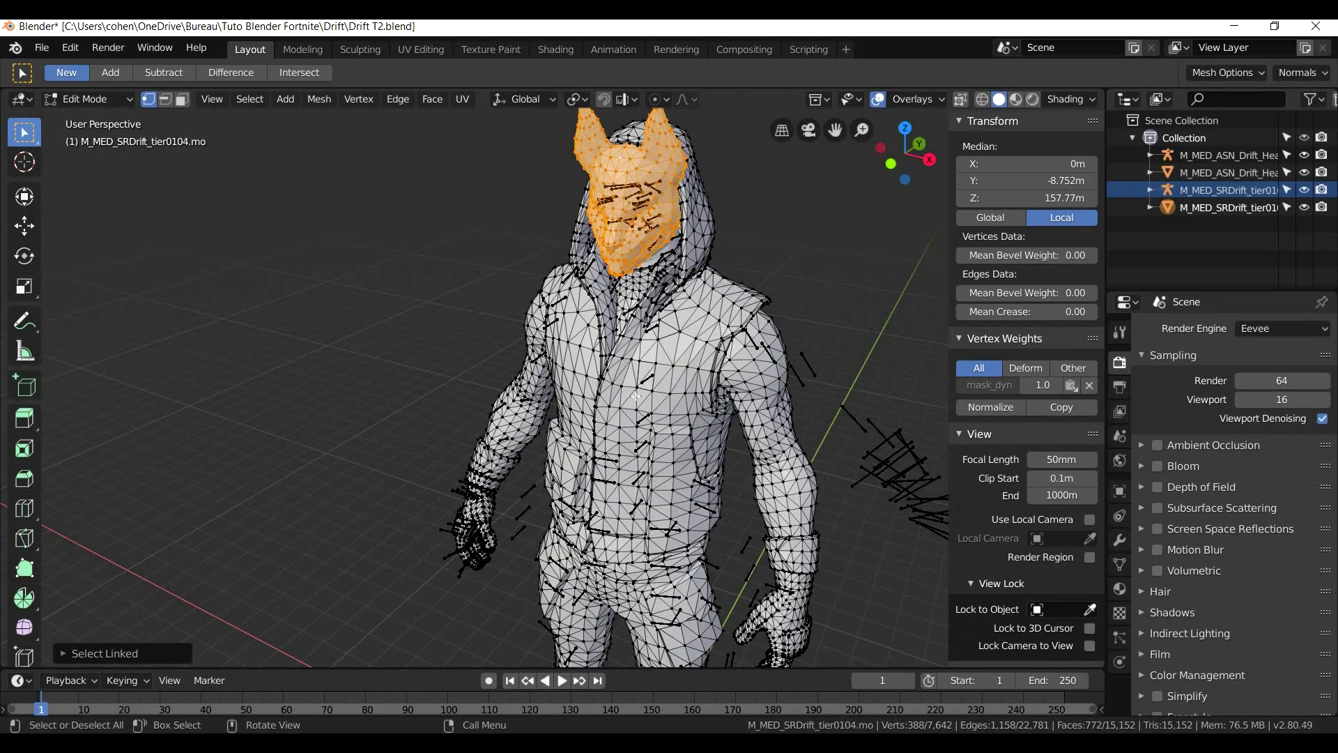
key(KP_Decimal)
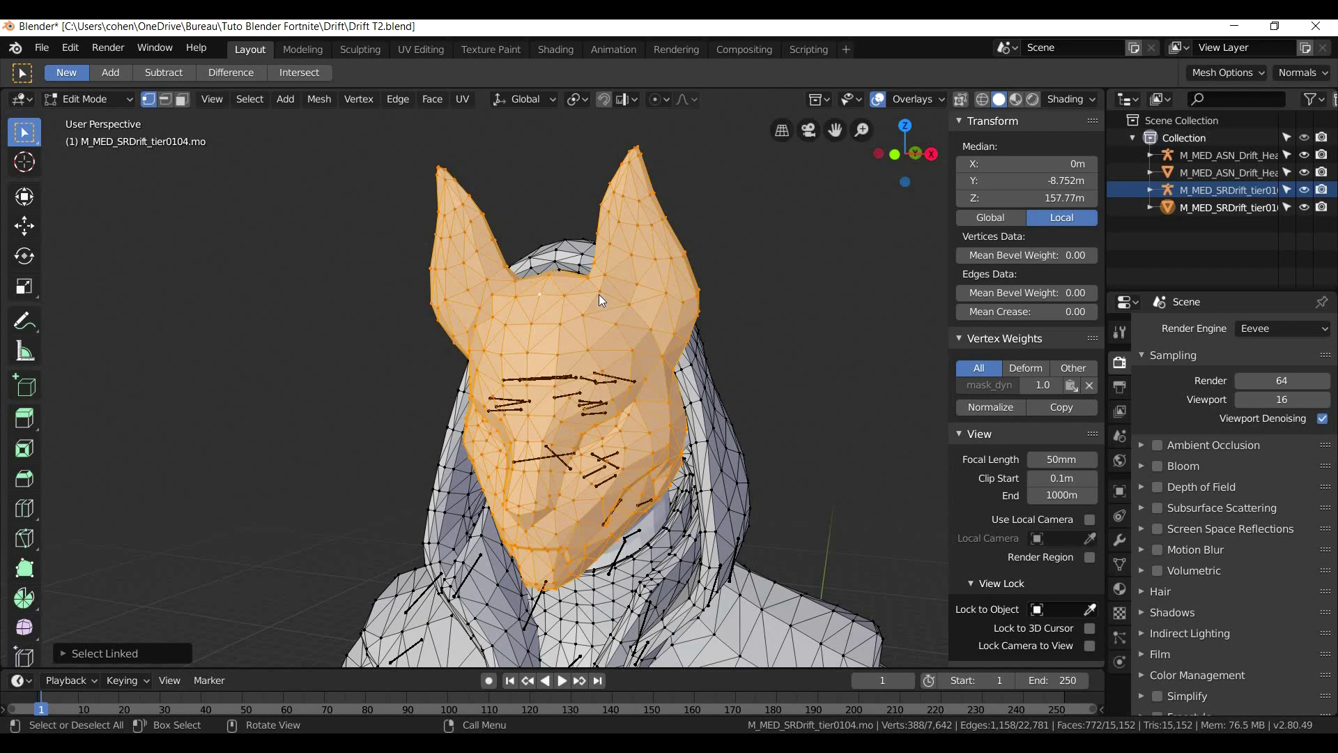
key(x)
click(522, 297)
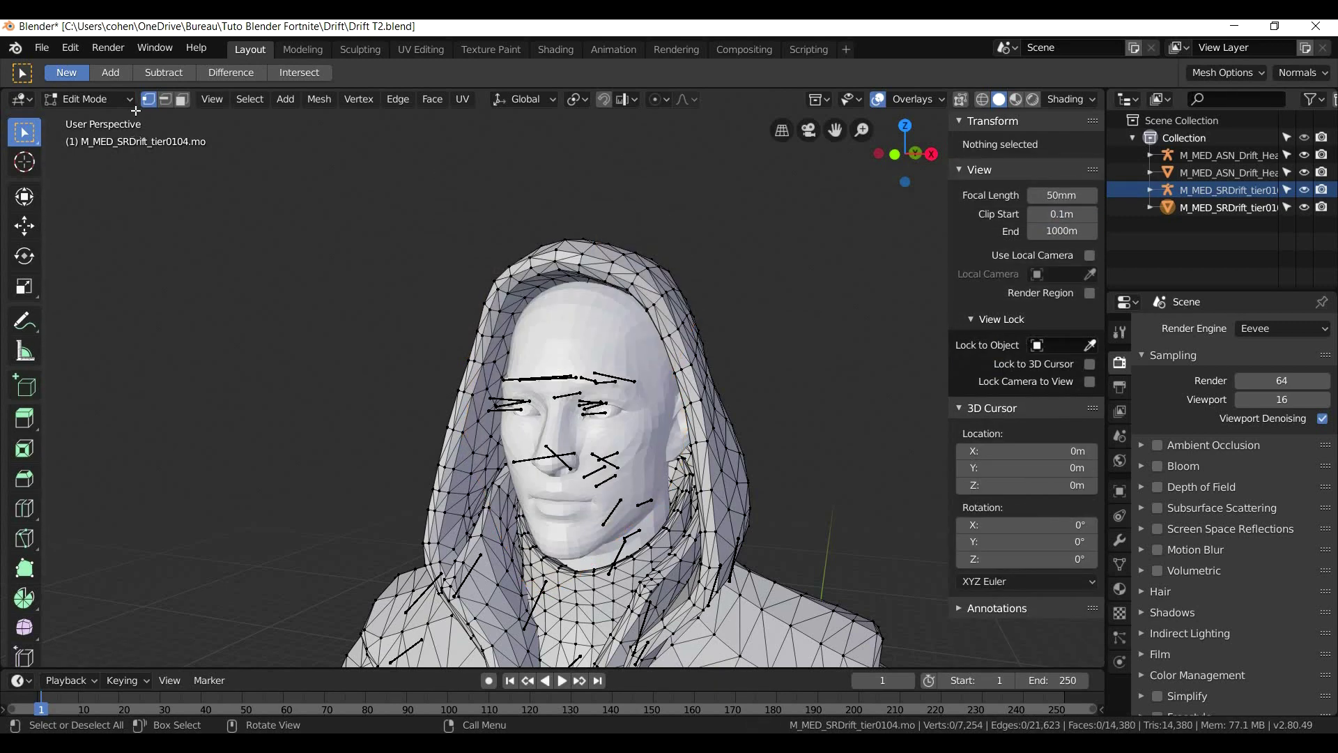
Return to Object Mode and inspect the uncovered face under the hood from both sides
click(104, 99)
click(87, 115)
middle_drag(642, 365, 773, 519)
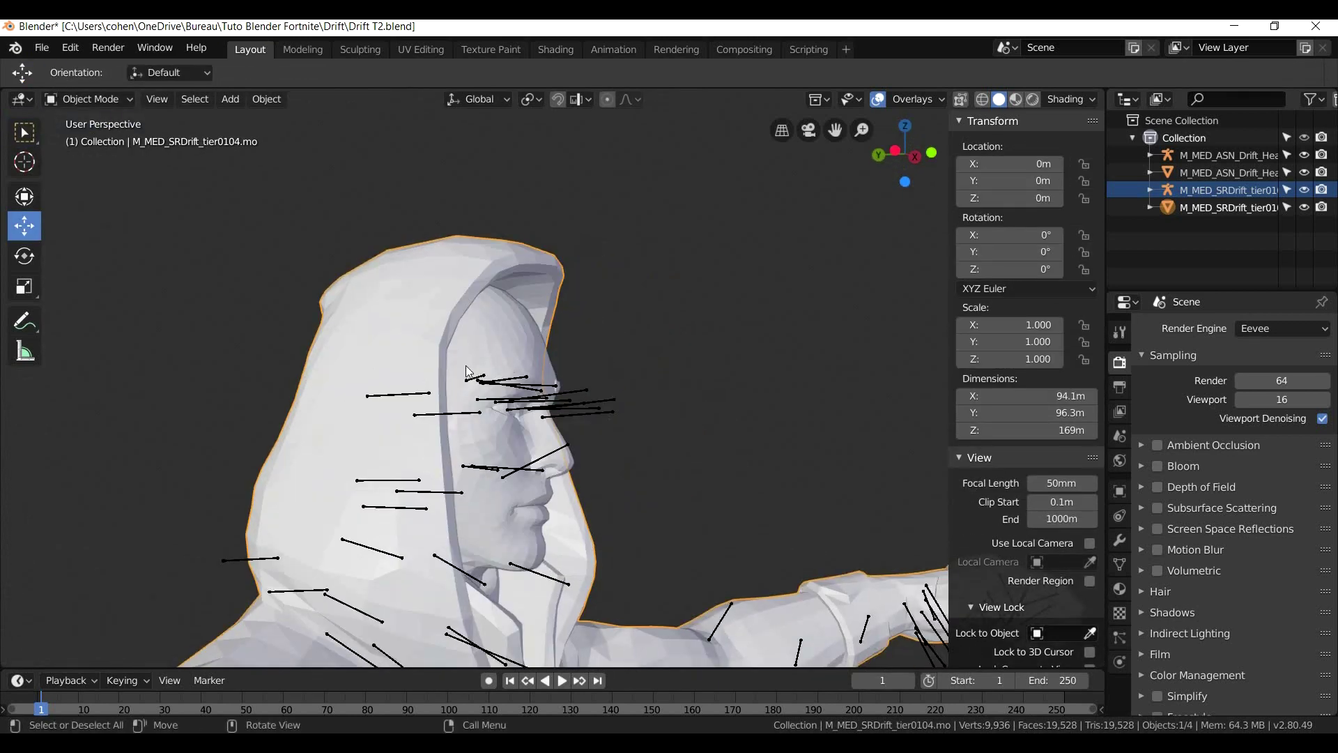
middle_drag(535, 582, 449, 414)
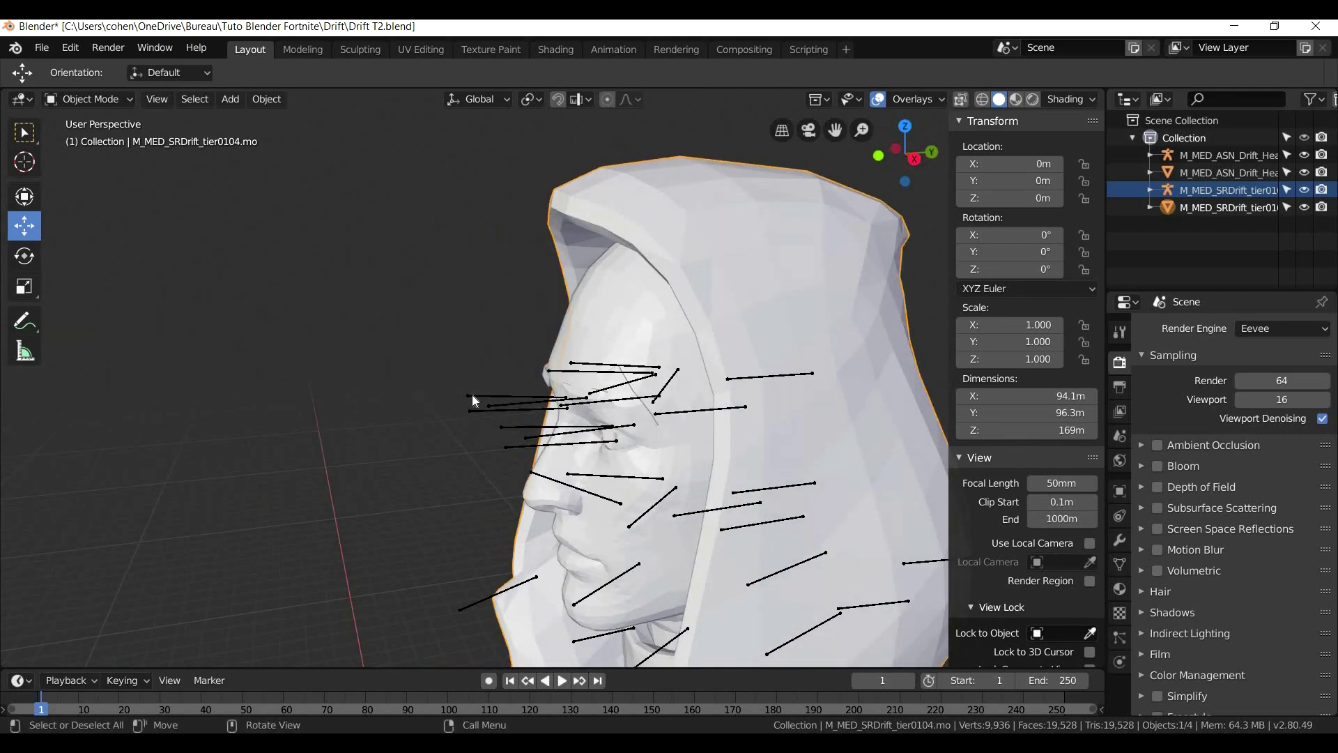
Select the head armature (M_MED_ASN_Drift_Head_01_2.ao) and switch it to Pose Mode
click(471, 394)
middle_drag(521, 383, 632, 410)
click(82, 94)
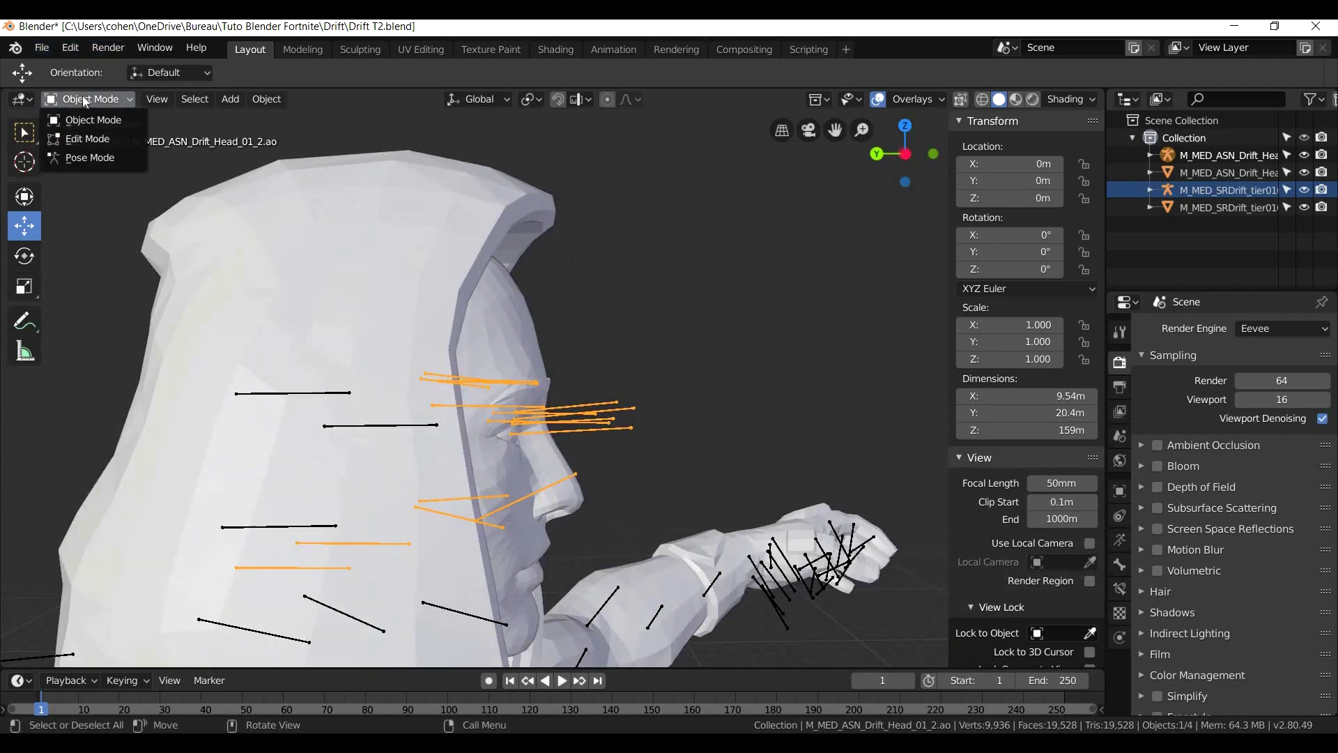
click(87, 160)
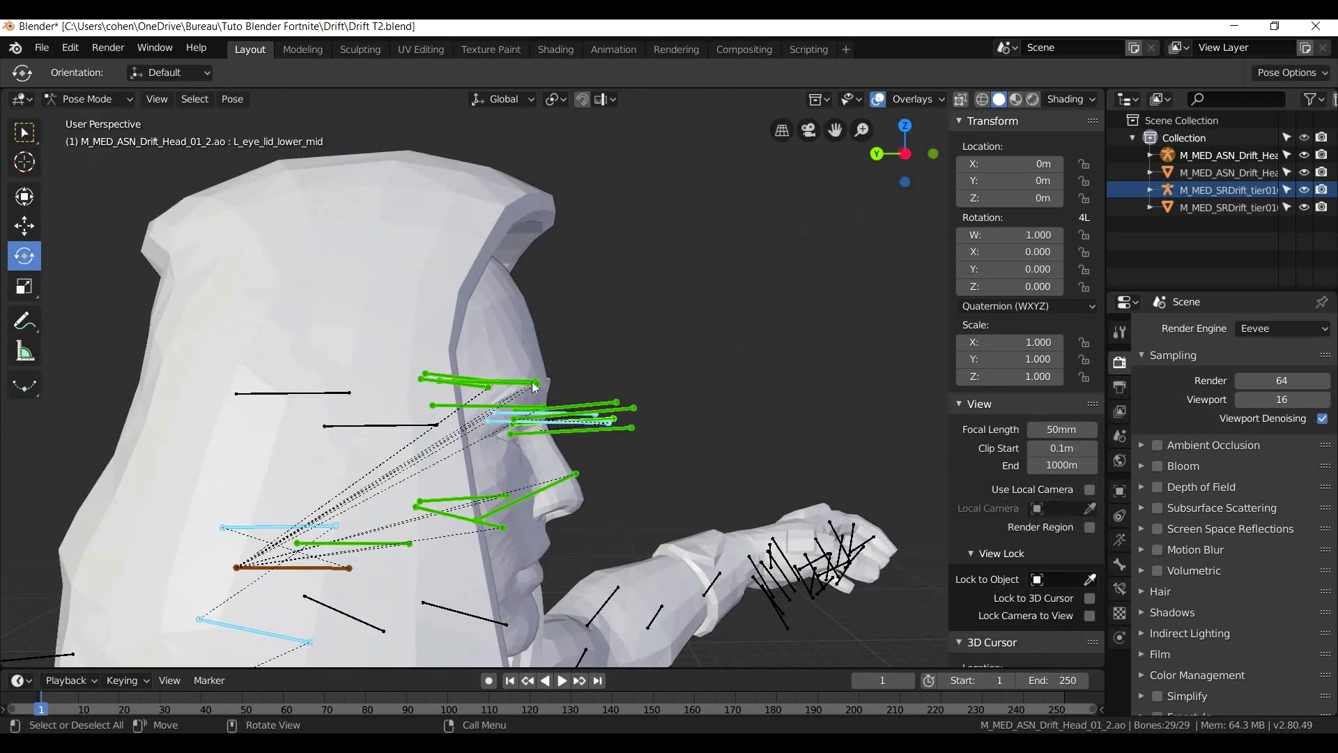
middle_drag(673, 542, 505, 406)
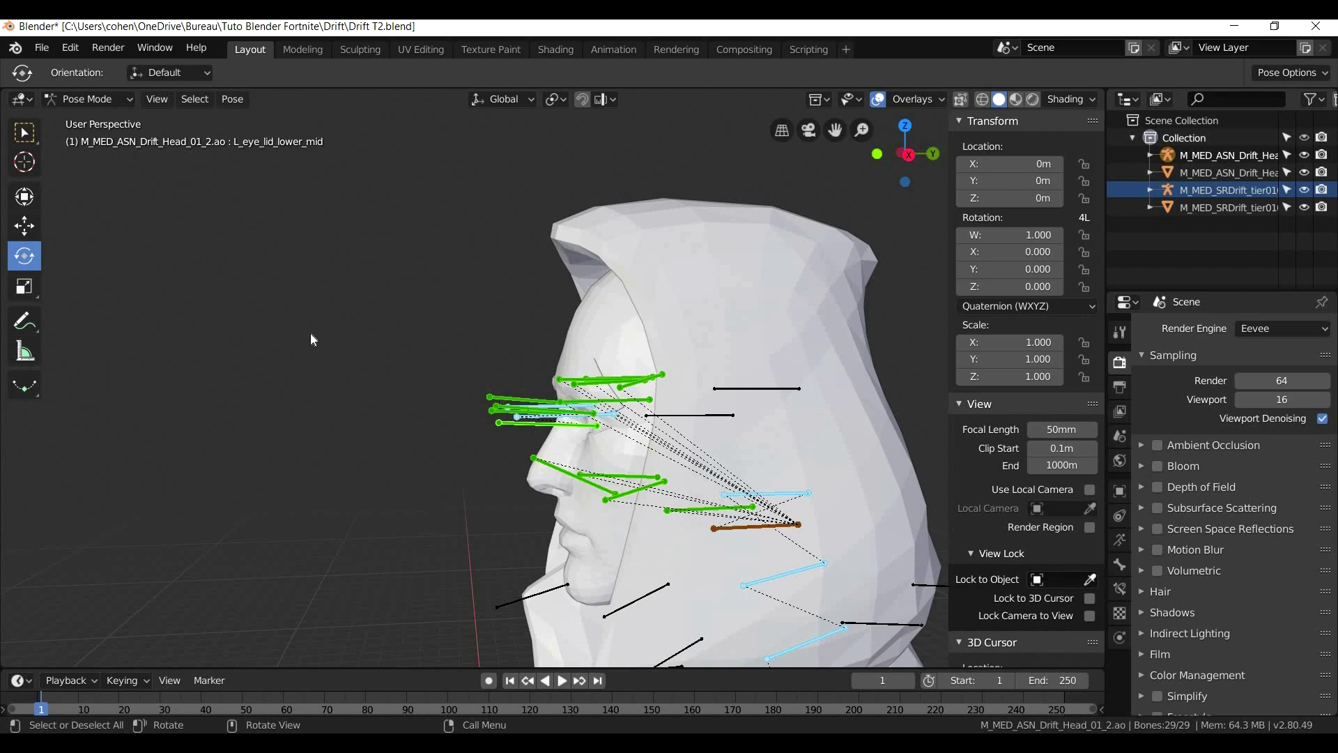
Try moving the right eye bone (R_eye) along the X axis and undo the move
scroll(320, 380, up, 3)
middle_drag(359, 447, 413, 404)
click(413, 404)
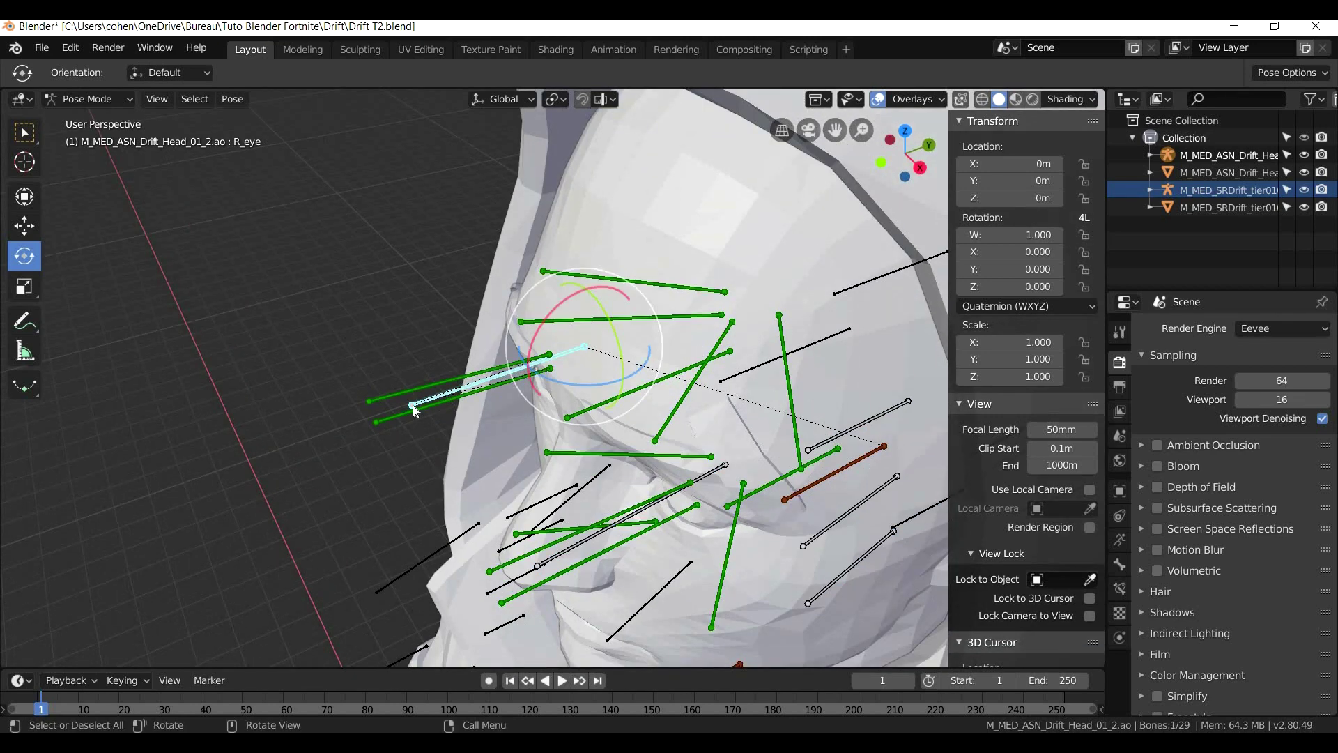
click(375, 395)
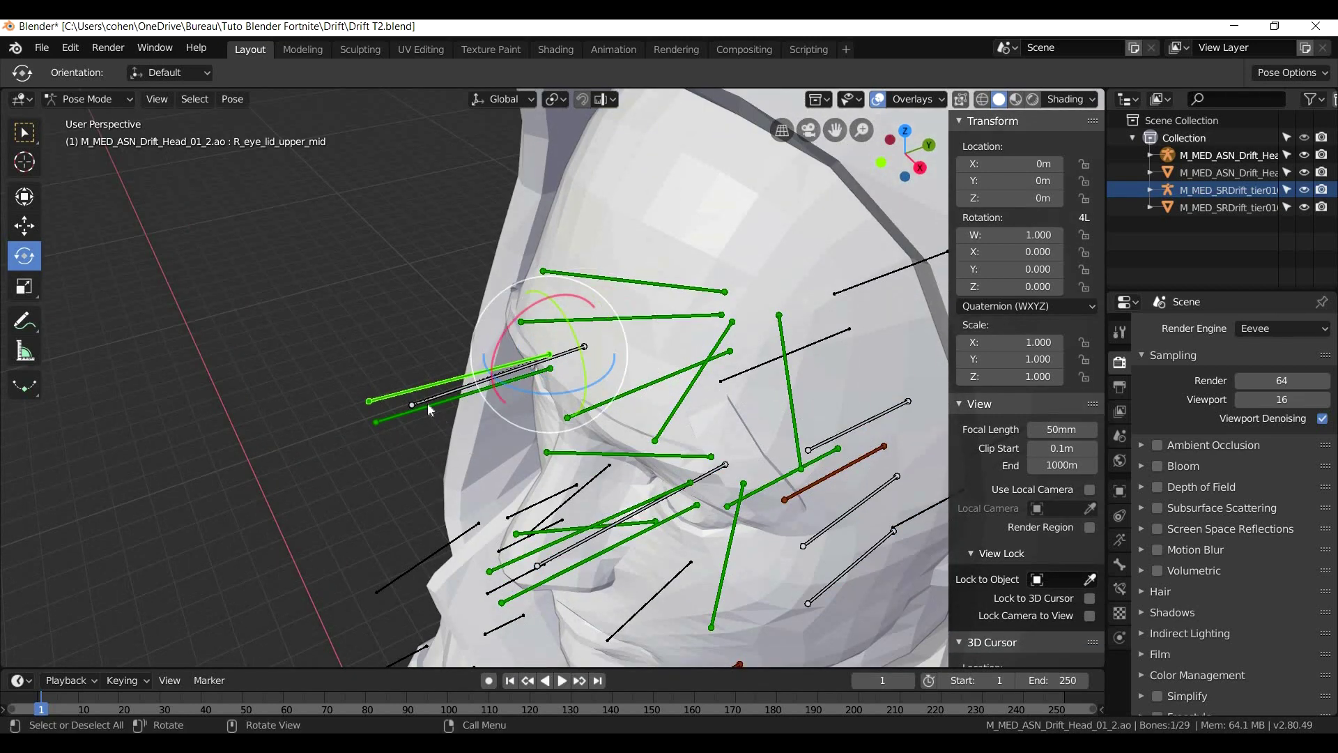
click(419, 400)
click(25, 223)
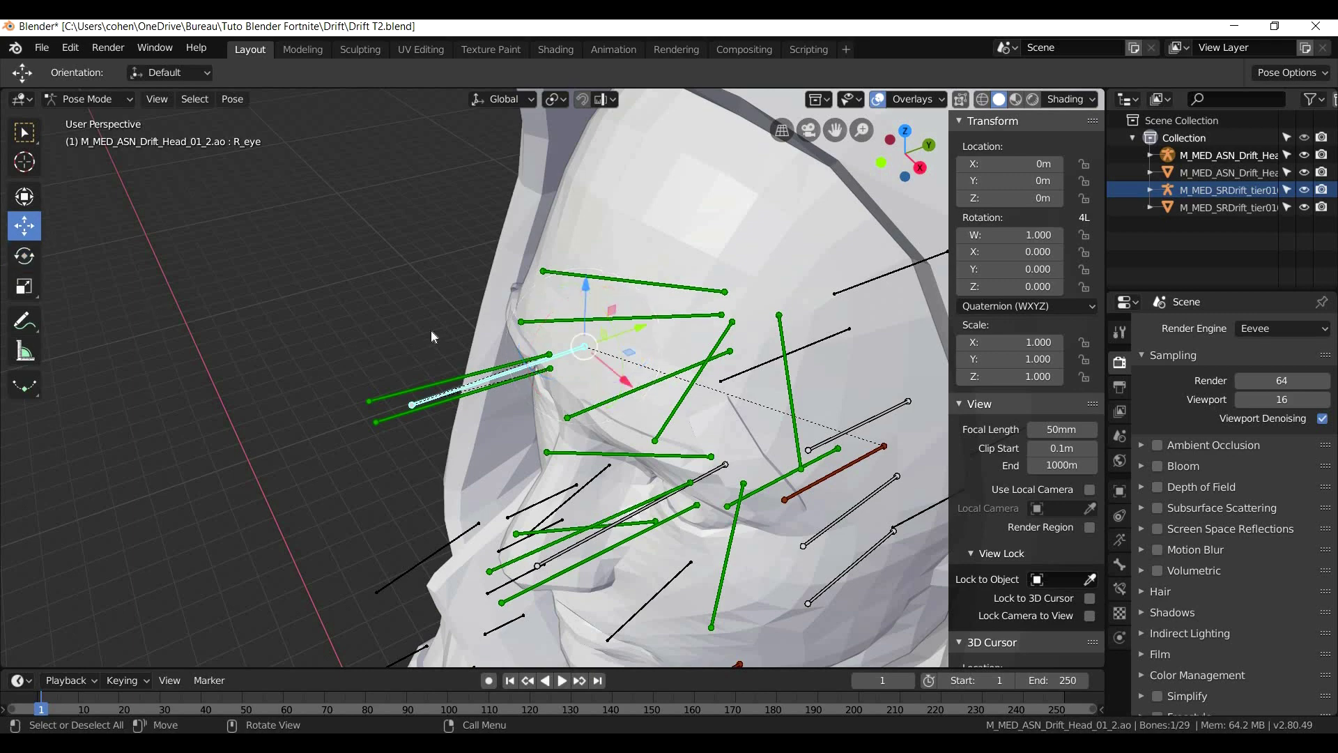
middle_drag(431, 330, 547, 411)
drag(554, 420, 202, 333)
middle_drag(494, 395, 571, 388)
key(ctrl+z)
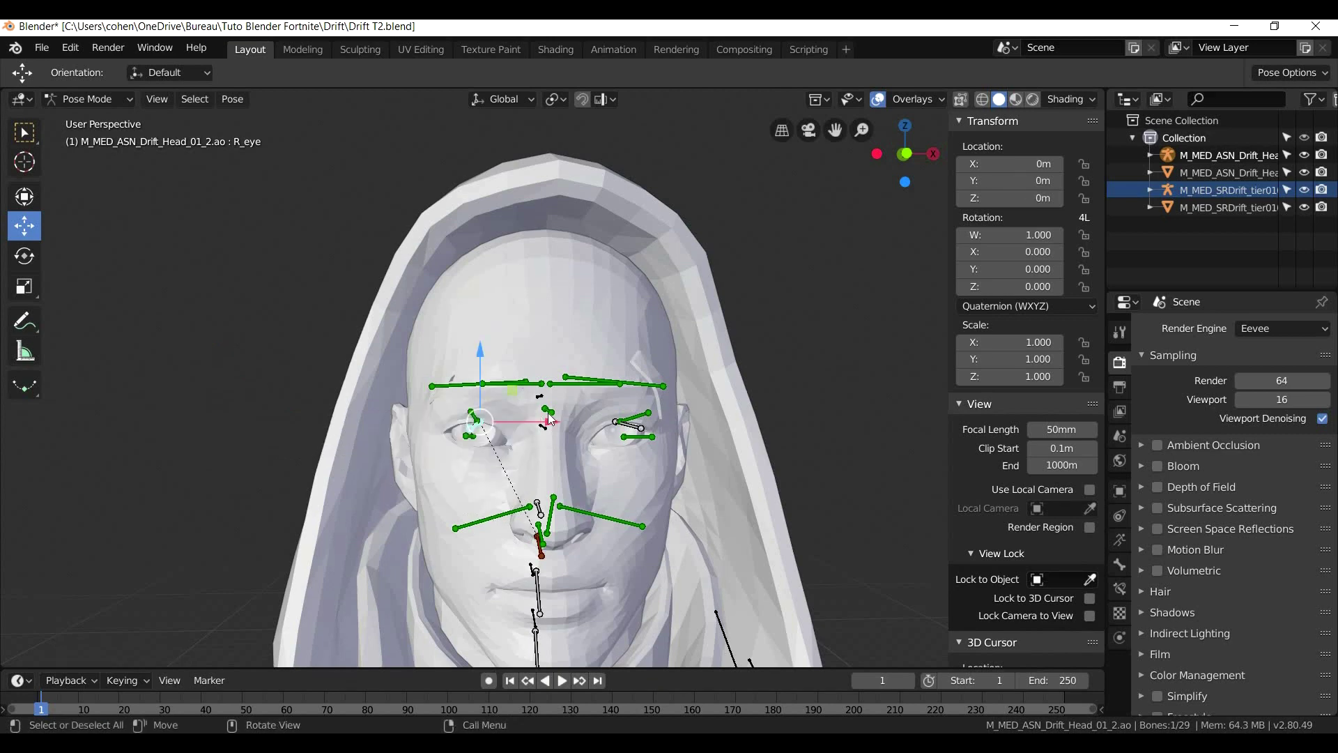
Select the middle brow bone (C_brow_mid) and move it down along the Z axis
scroll(499, 428, up, 2)
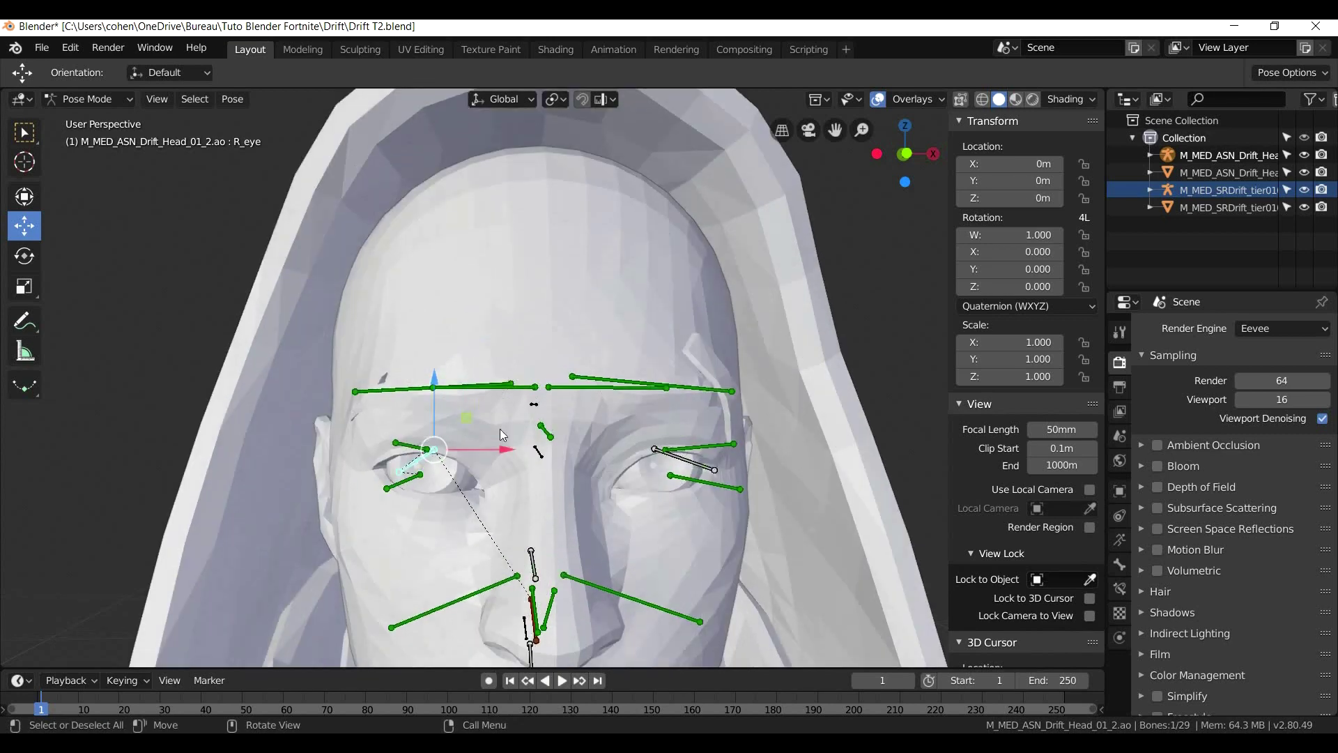
middle_drag(500, 428, 538, 402)
click(548, 401)
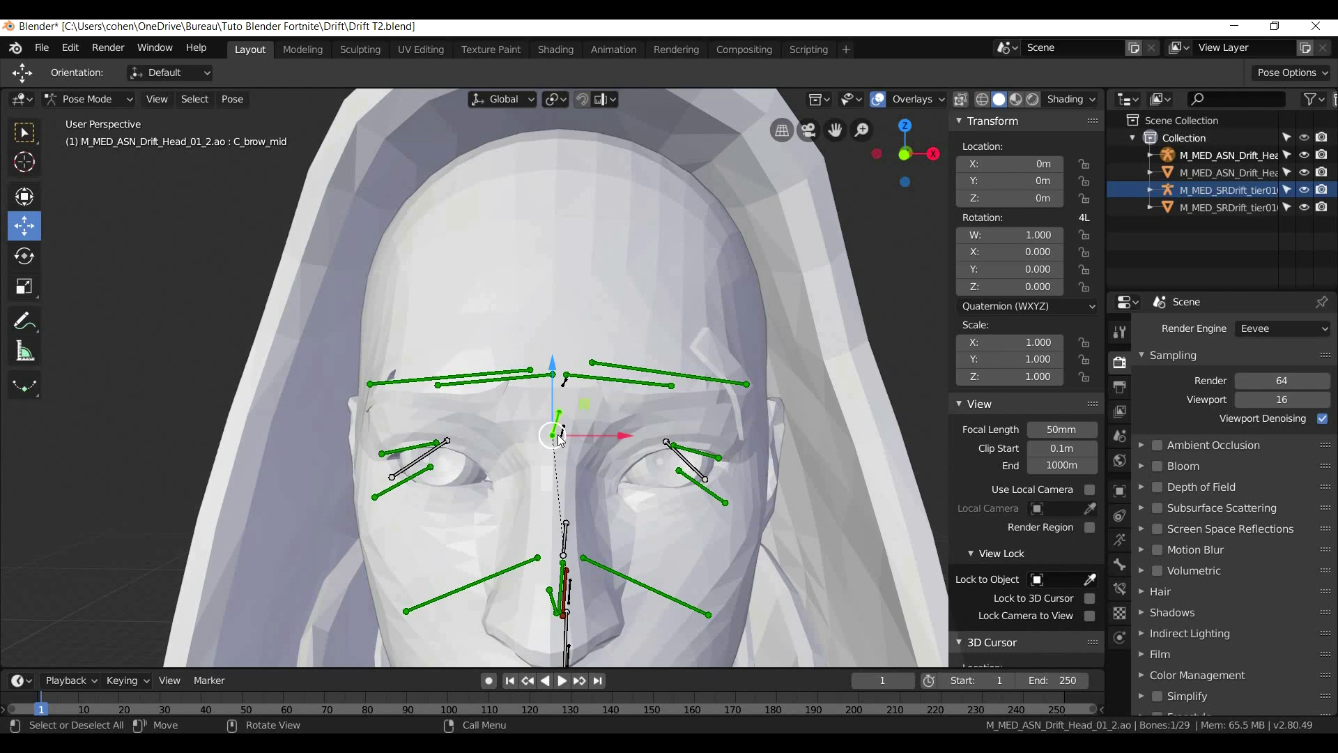
drag(551, 364, 569, 421)
middle_drag(650, 553, 530, 537)
Select the left lower eyelid bone (L_eye_lid_lower_mid) and raise it along the Z axis
click(547, 547)
mouse_move(525, 460)
mouse_down()
mouse_move(526, 429)
mouse_move(526, 457)
mouse_up()
middle_drag(524, 467, 571, 487)
click(575, 543)
click(615, 453)
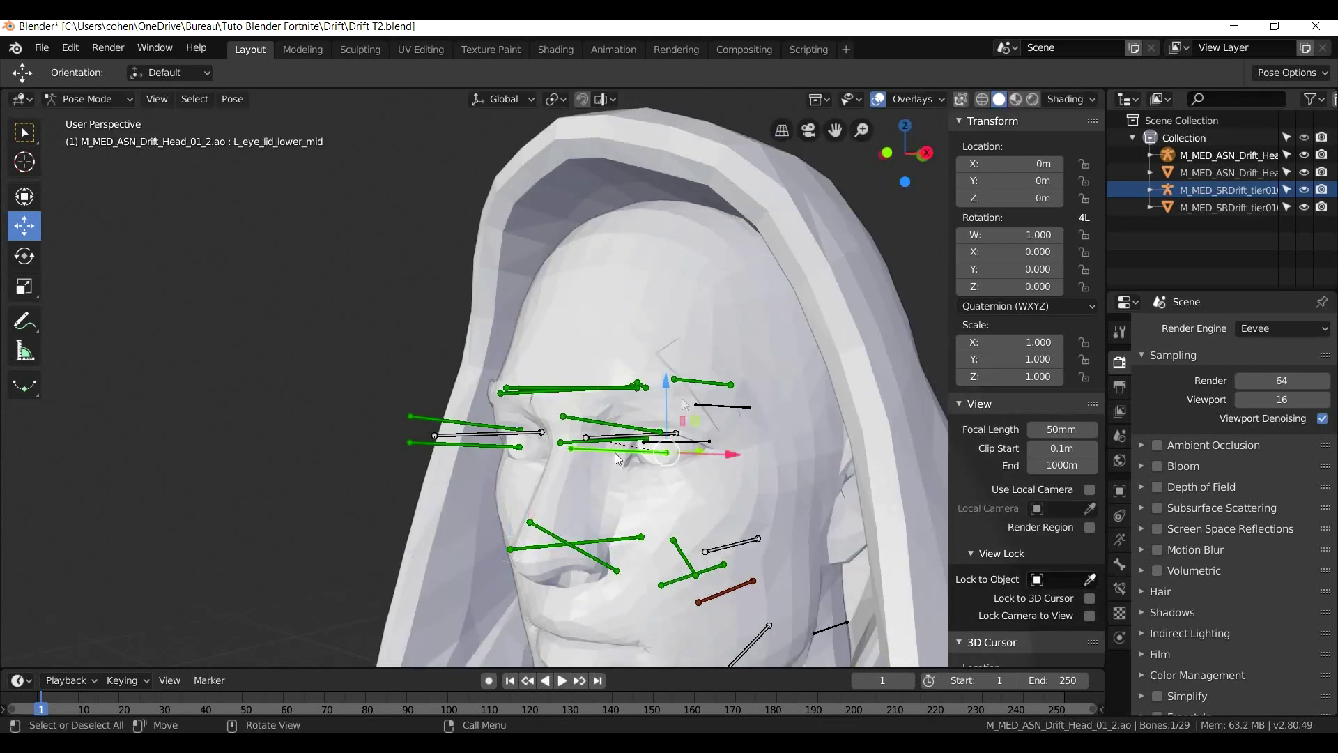
mouse_move(667, 393)
mouse_down()
mouse_move(665, 442)
mouse_move(662, 370)
mouse_up()
Examine the face and its repositioned eyelid from the front, the side and farther away
middle_drag(750, 453, 479, 504)
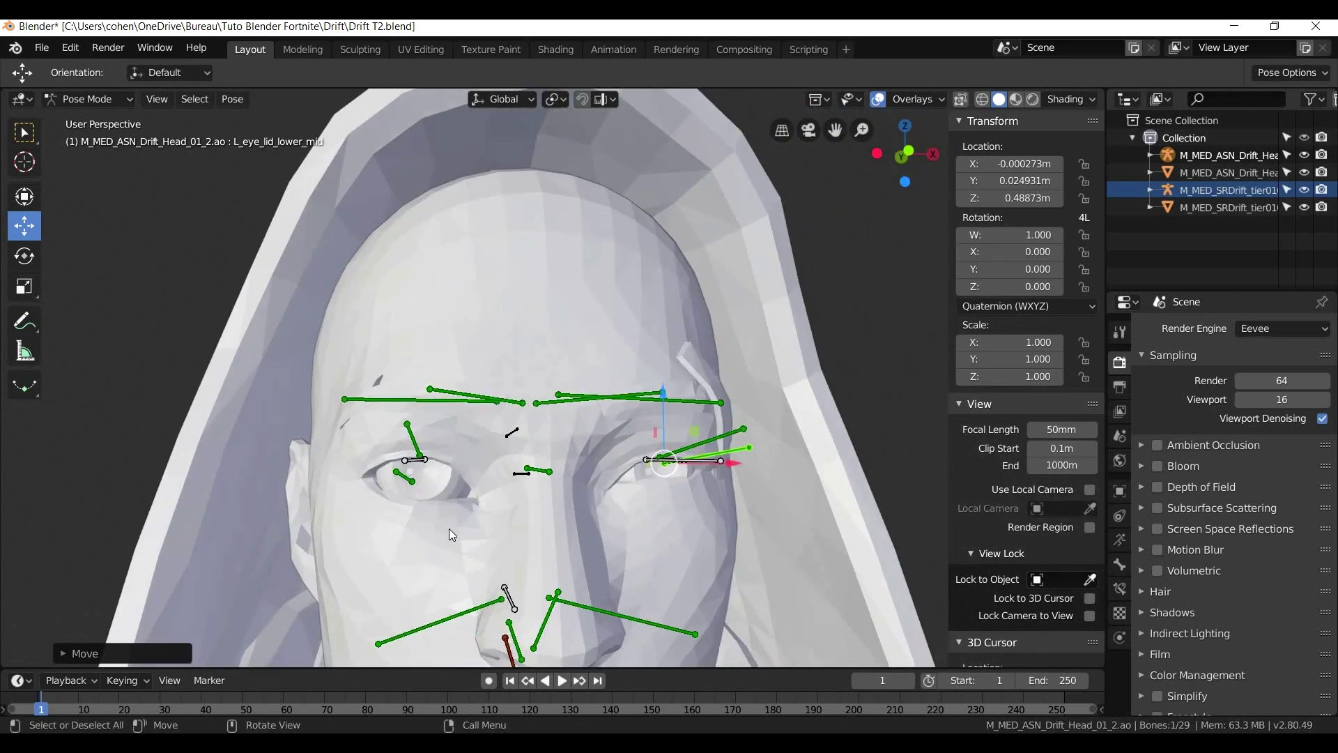
scroll(453, 535, down, 6)
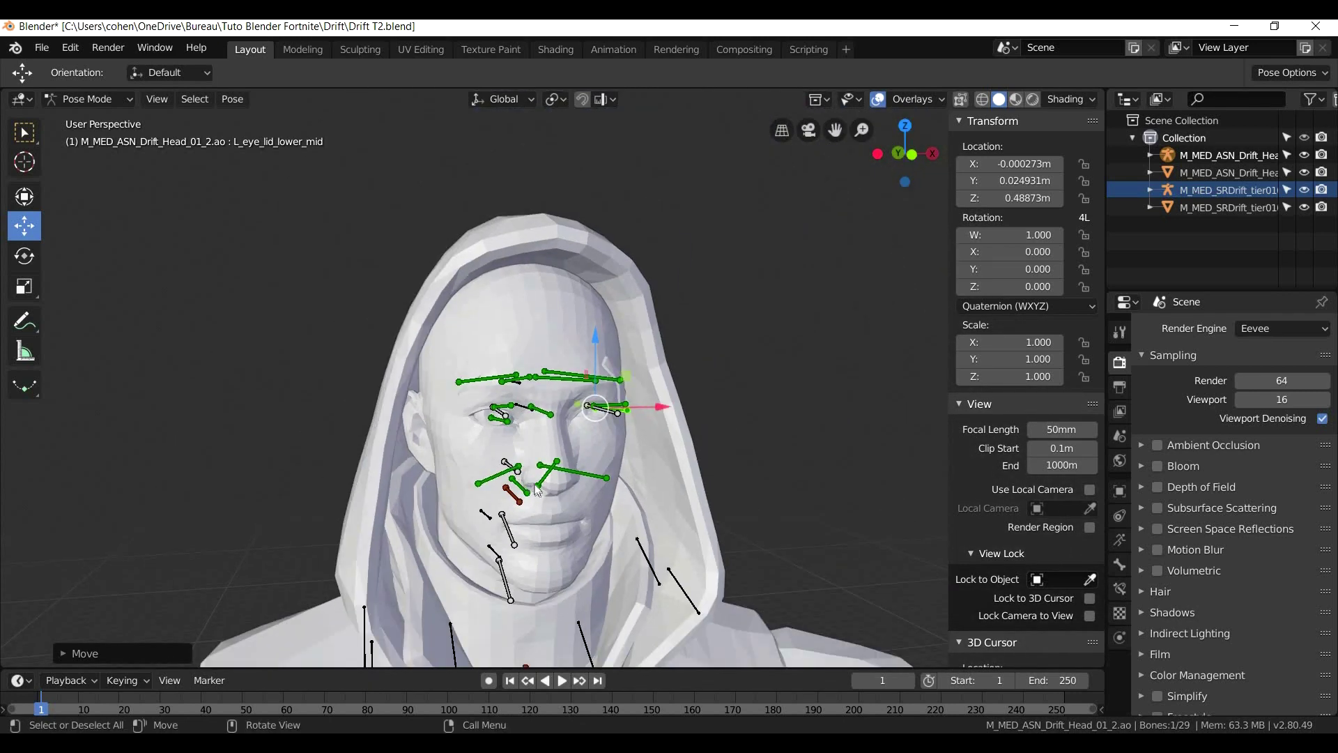
middle_drag(556, 562, 370, 567)
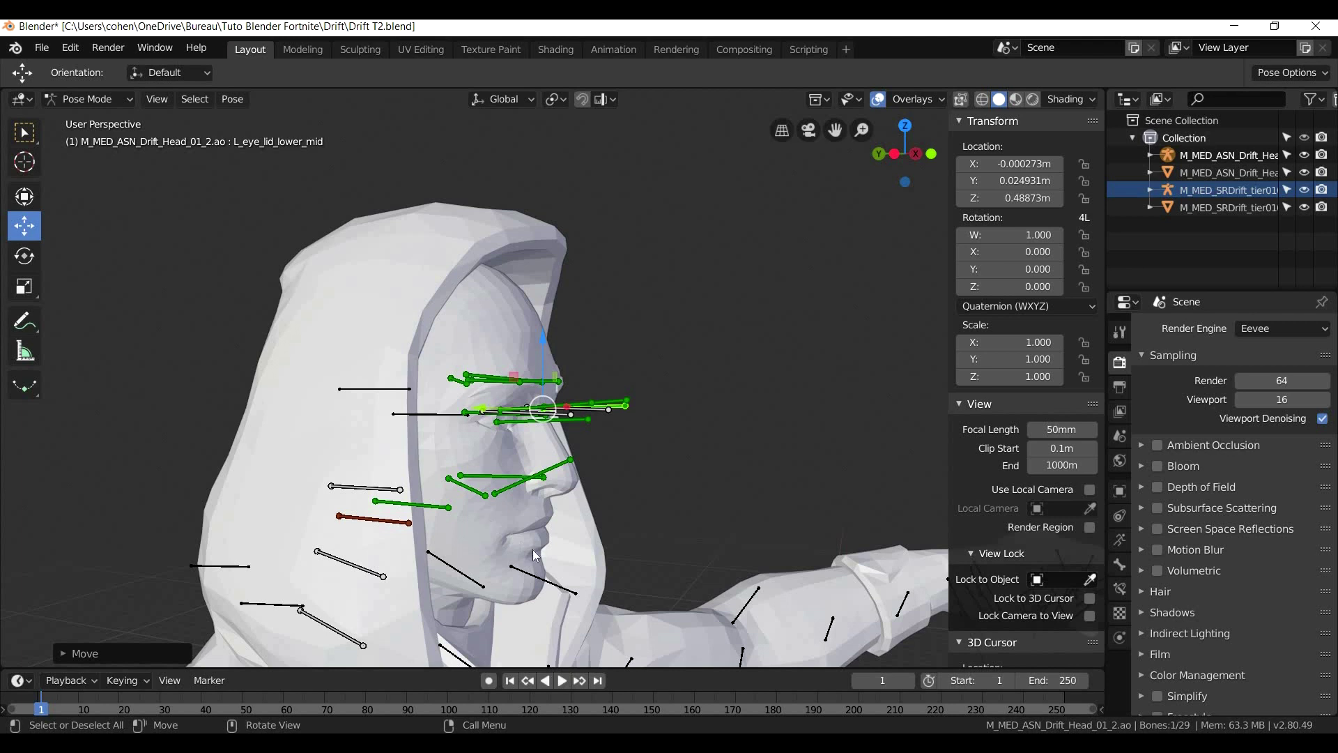
scroll(515, 550, up, 1)
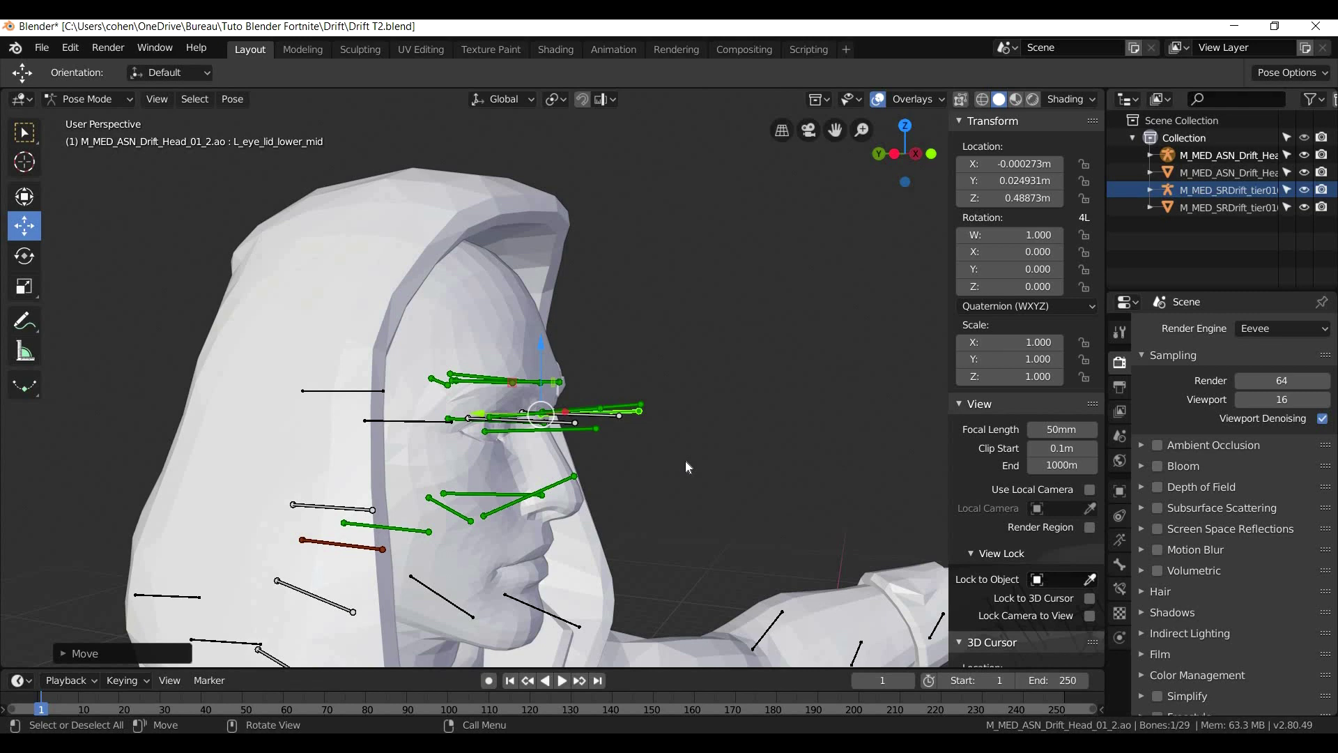
middle_drag(669, 455, 531, 520)
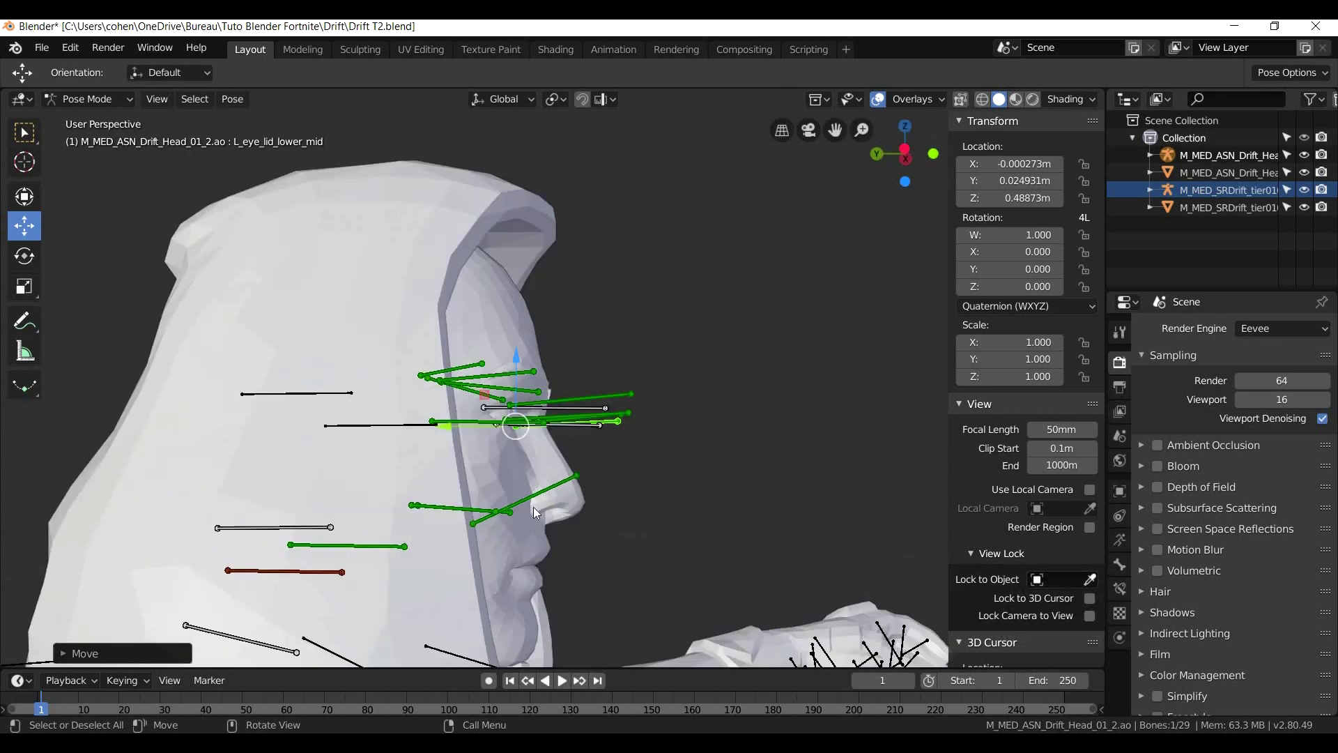
scroll(533, 507, down, 1)
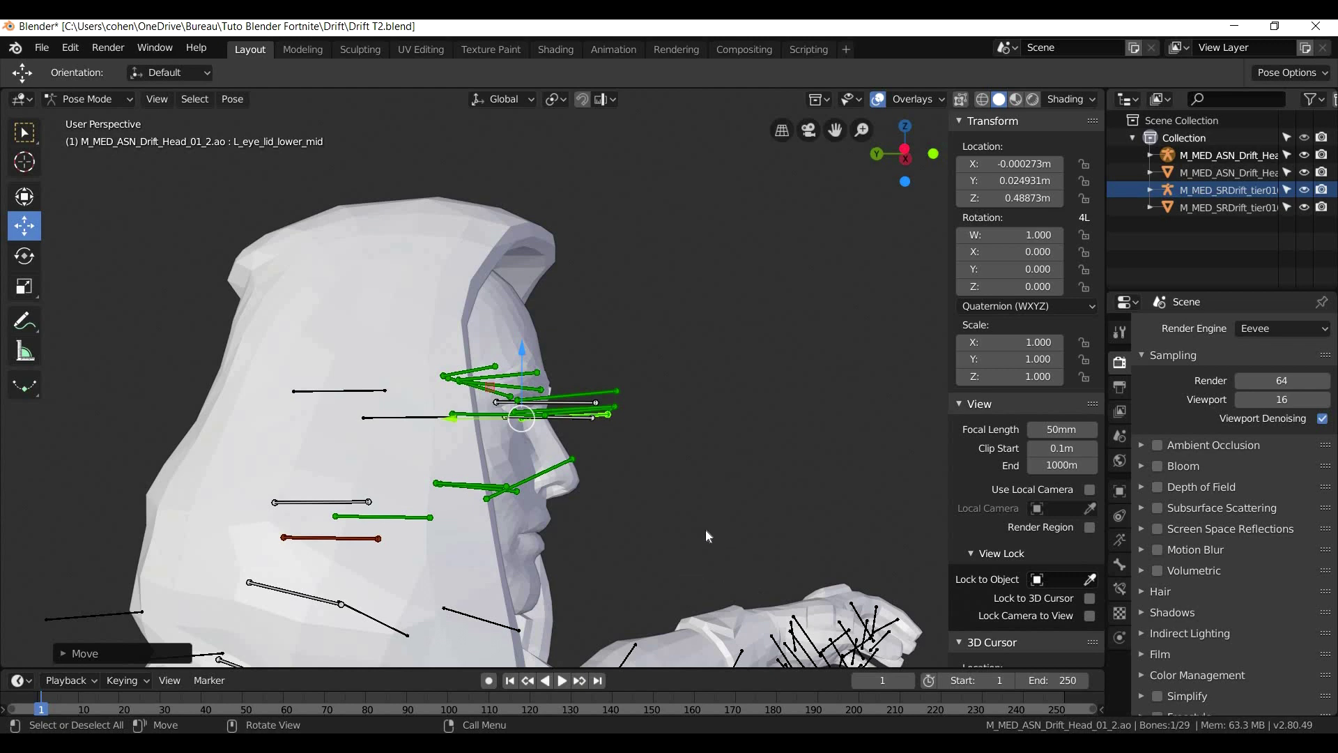
scroll(717, 532, down, 2)
middle_drag(599, 542, 546, 542)
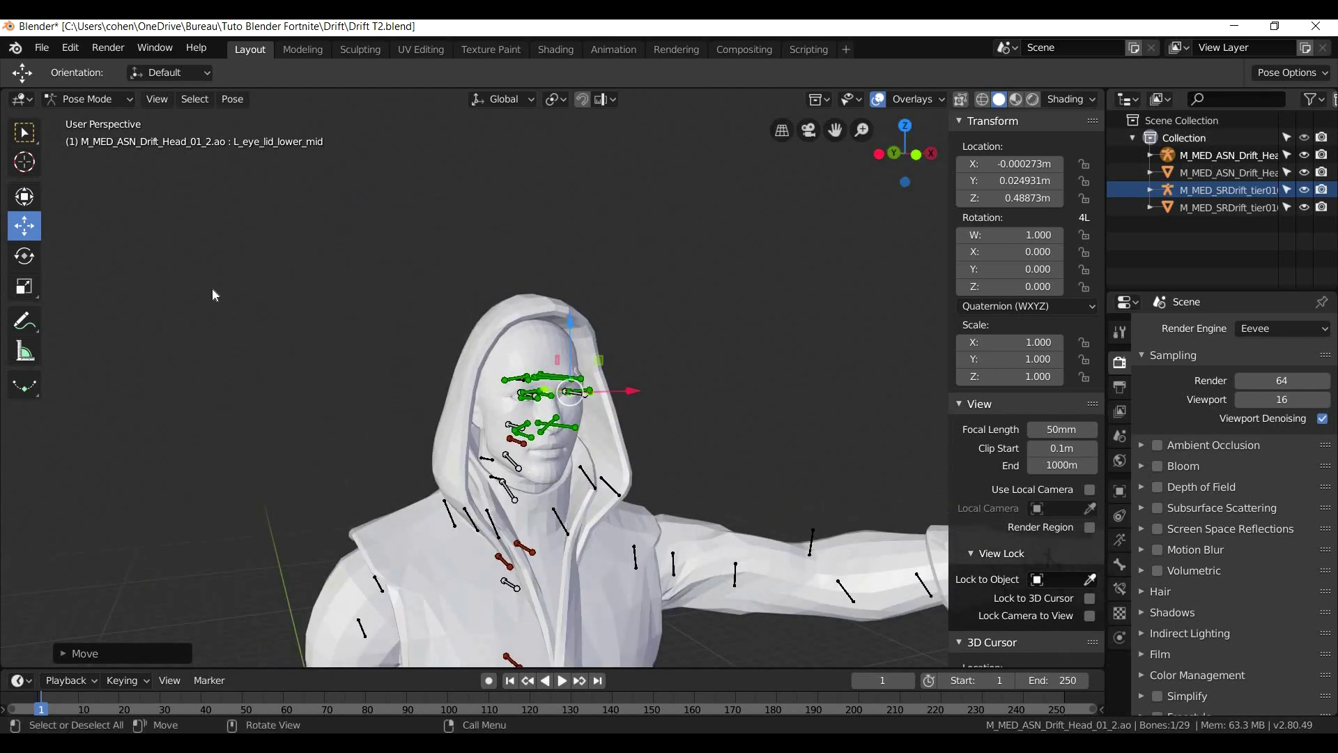
Return to Object Mode and deselect everything
click(98, 99)
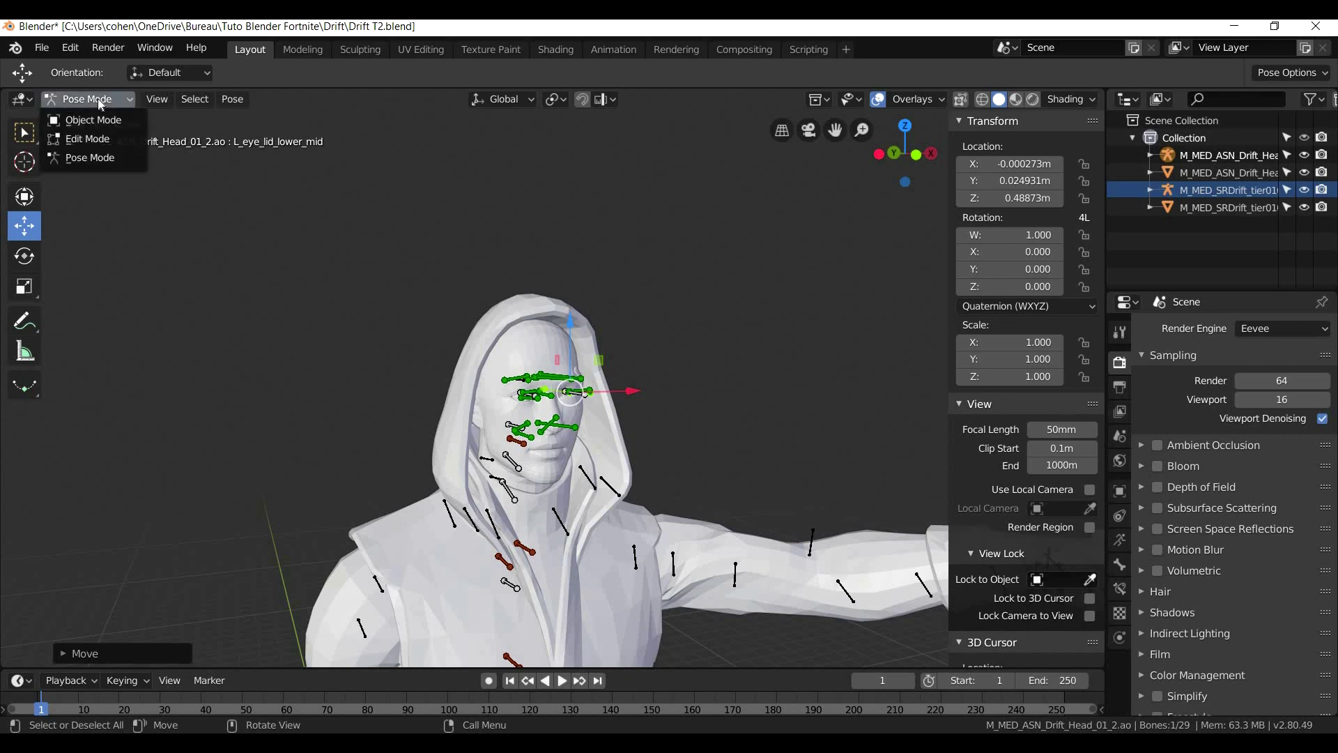
click(98, 119)
click(709, 446)
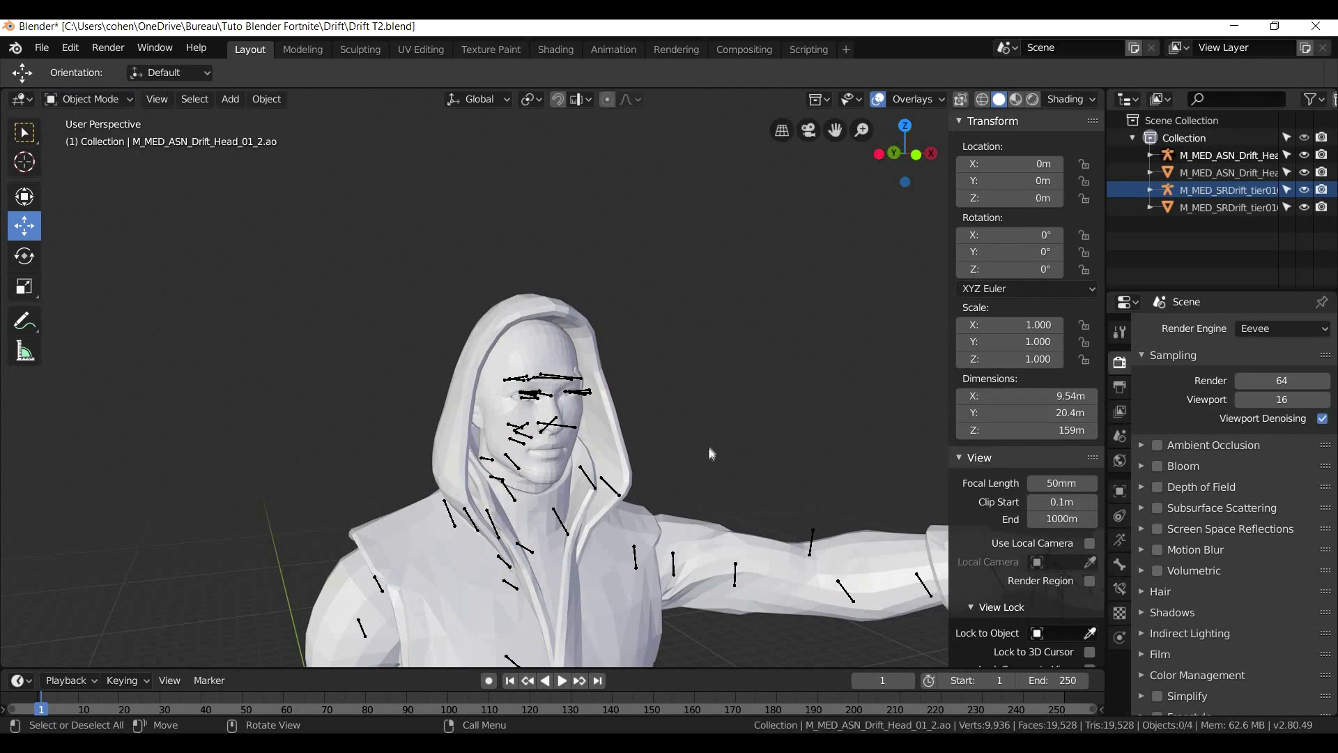
Add a camera to the scene at the character's feet
scroll(687, 454, down, 3)
middle_drag(676, 456, 607, 466)
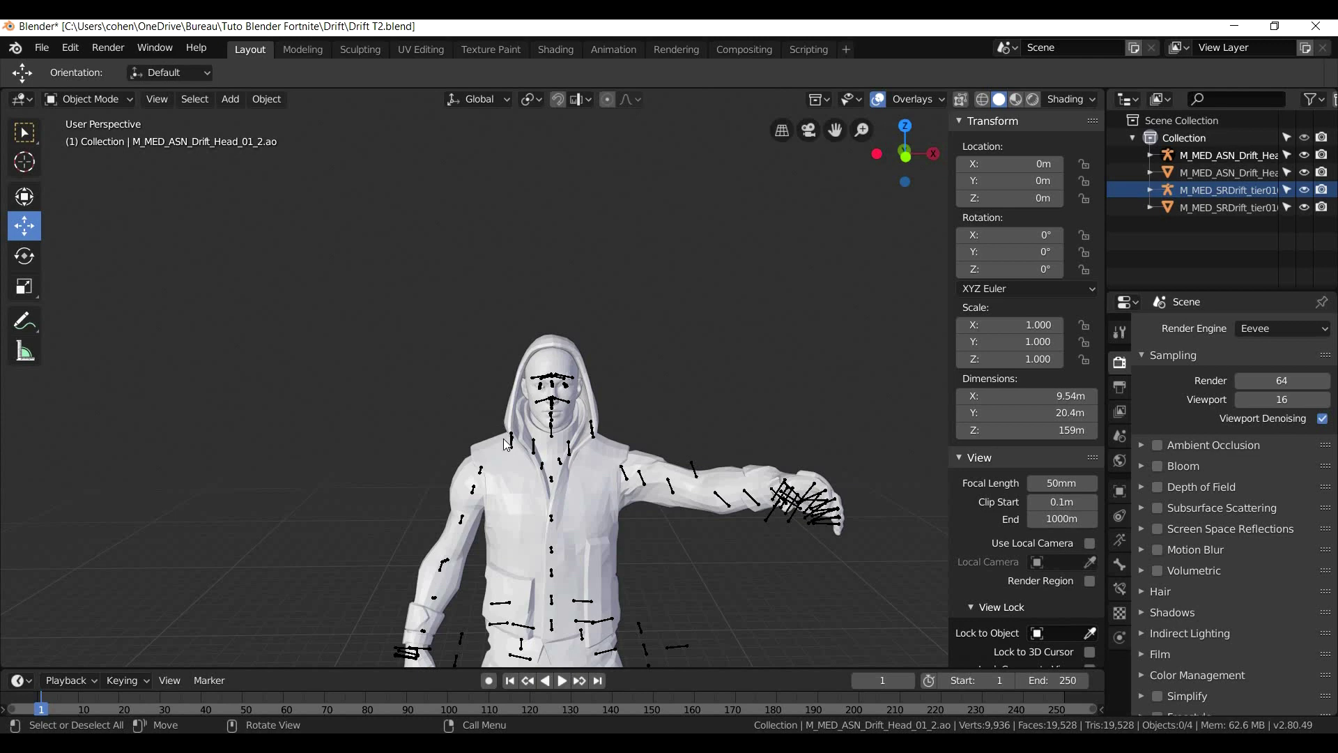
scroll(507, 437, down, 2)
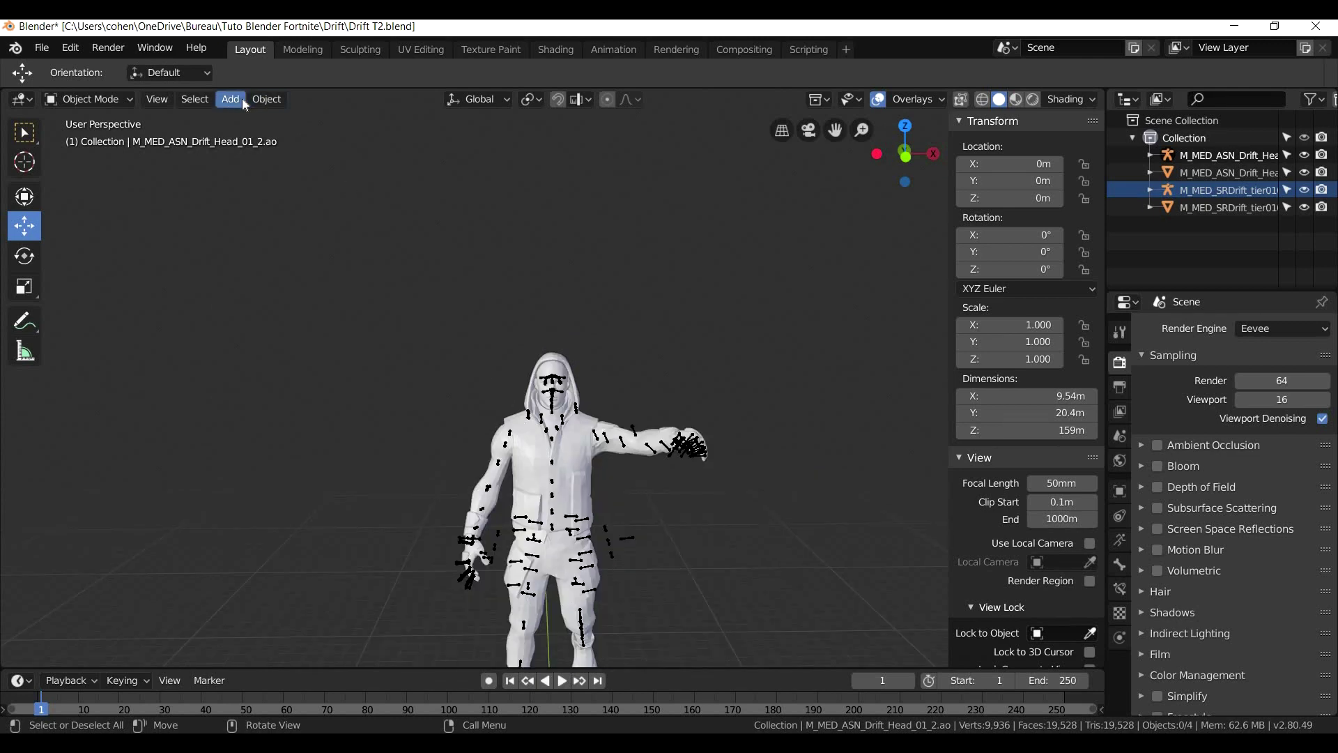
click(241, 99)
click(282, 365)
middle_drag(620, 579, 568, 591)
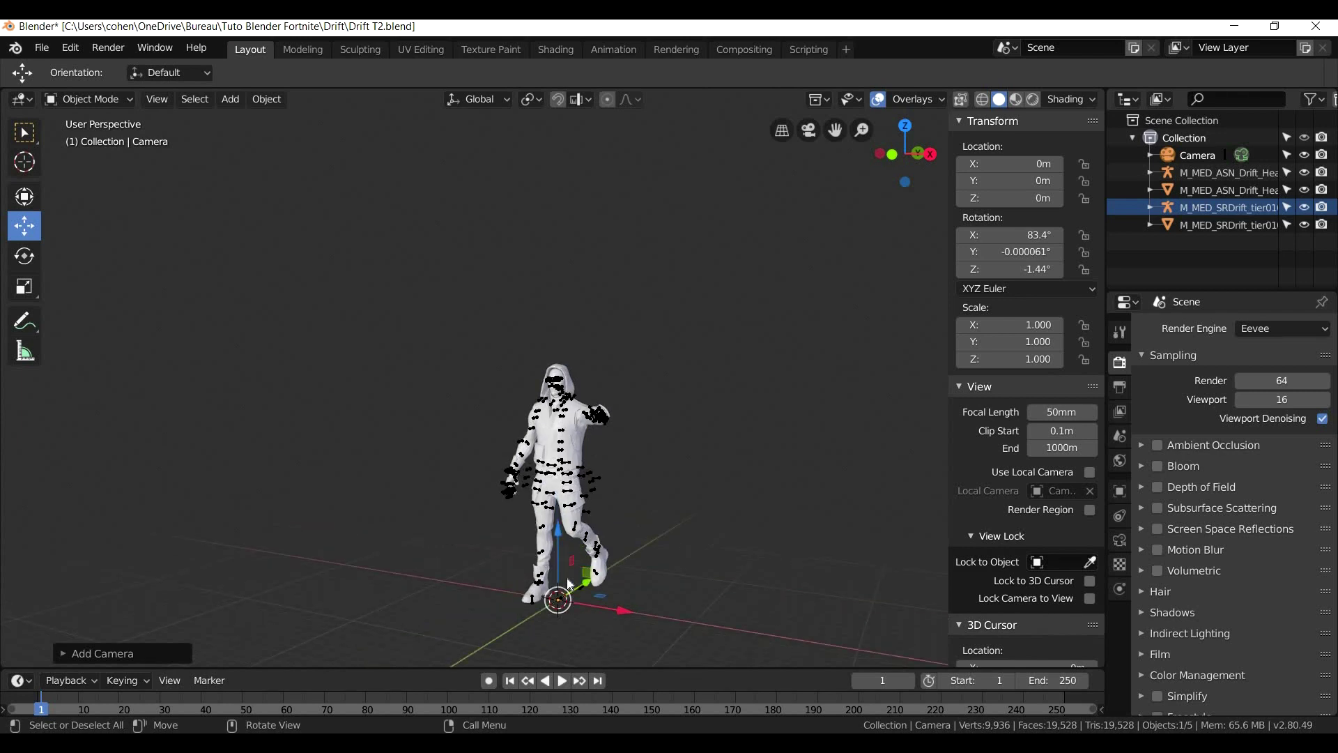
Scale the camera up uniformly to about 18.4
key(s)
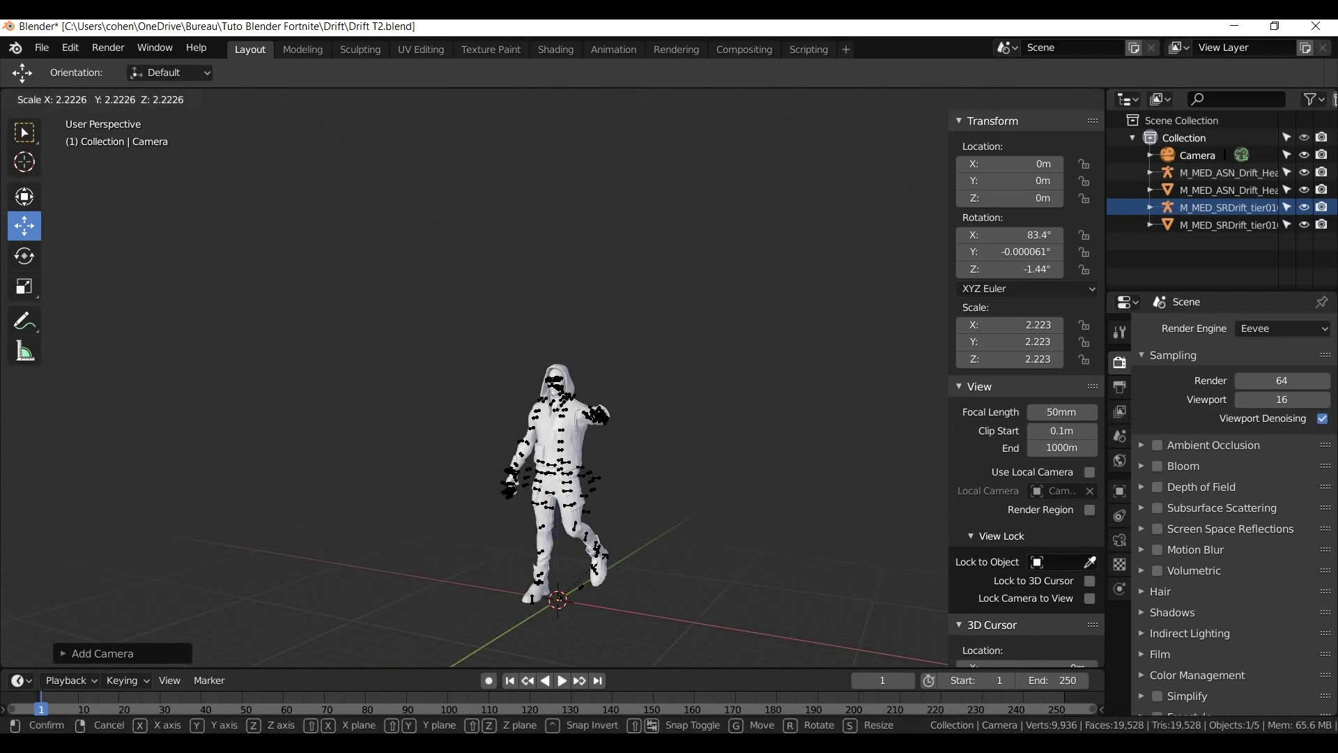
click(906, 289)
middle_drag(578, 550, 553, 299)
scroll(611, 448, up, 5)
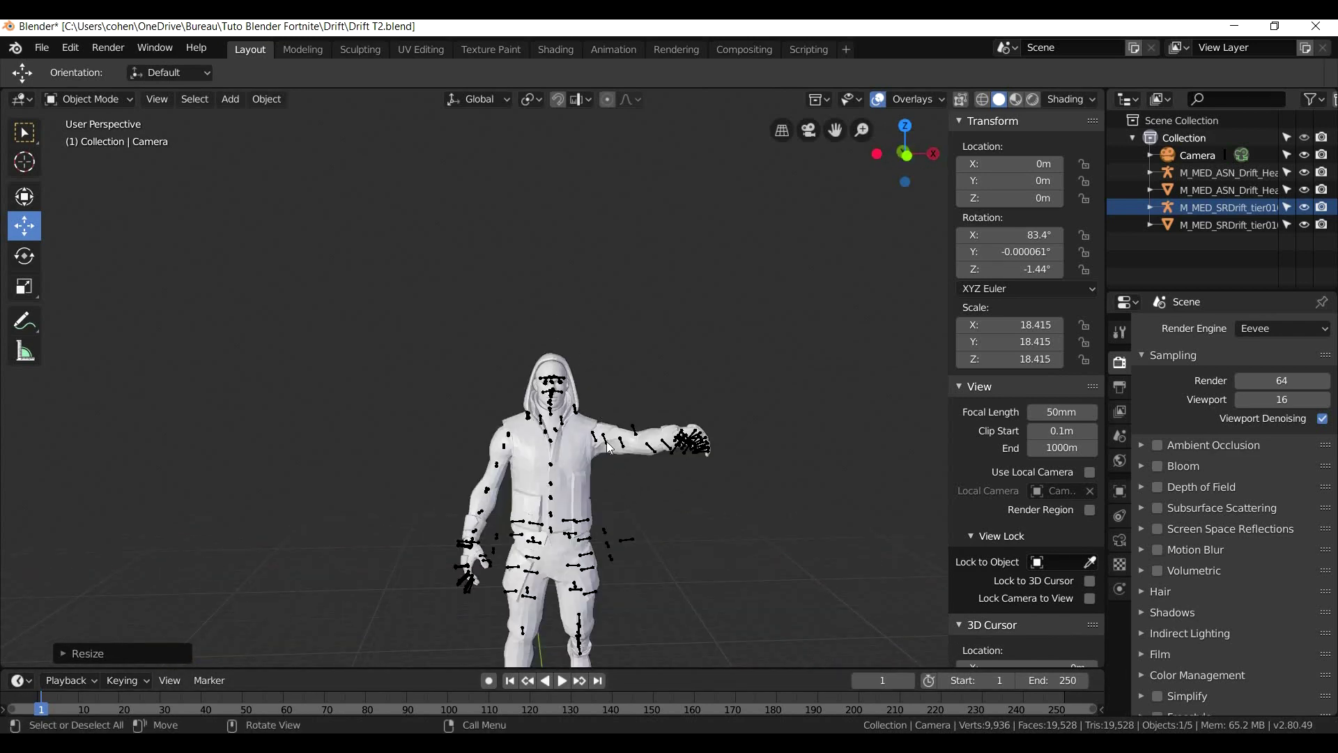
Align the camera to a three-quarter view of the character and adjust its location to about X -243.7 m, Y -384 m, Z 151.4 m
middle_drag(619, 472, 603, 397)
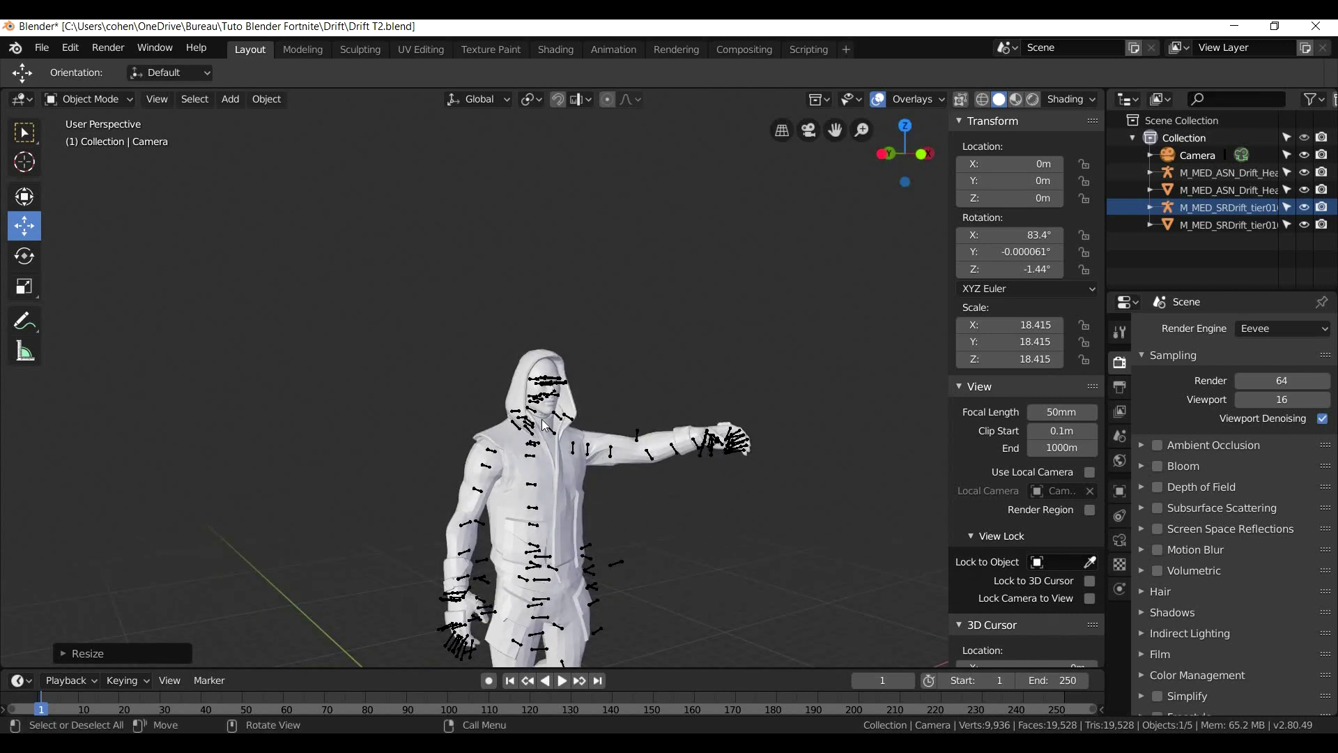
scroll(754, 459, down, 3)
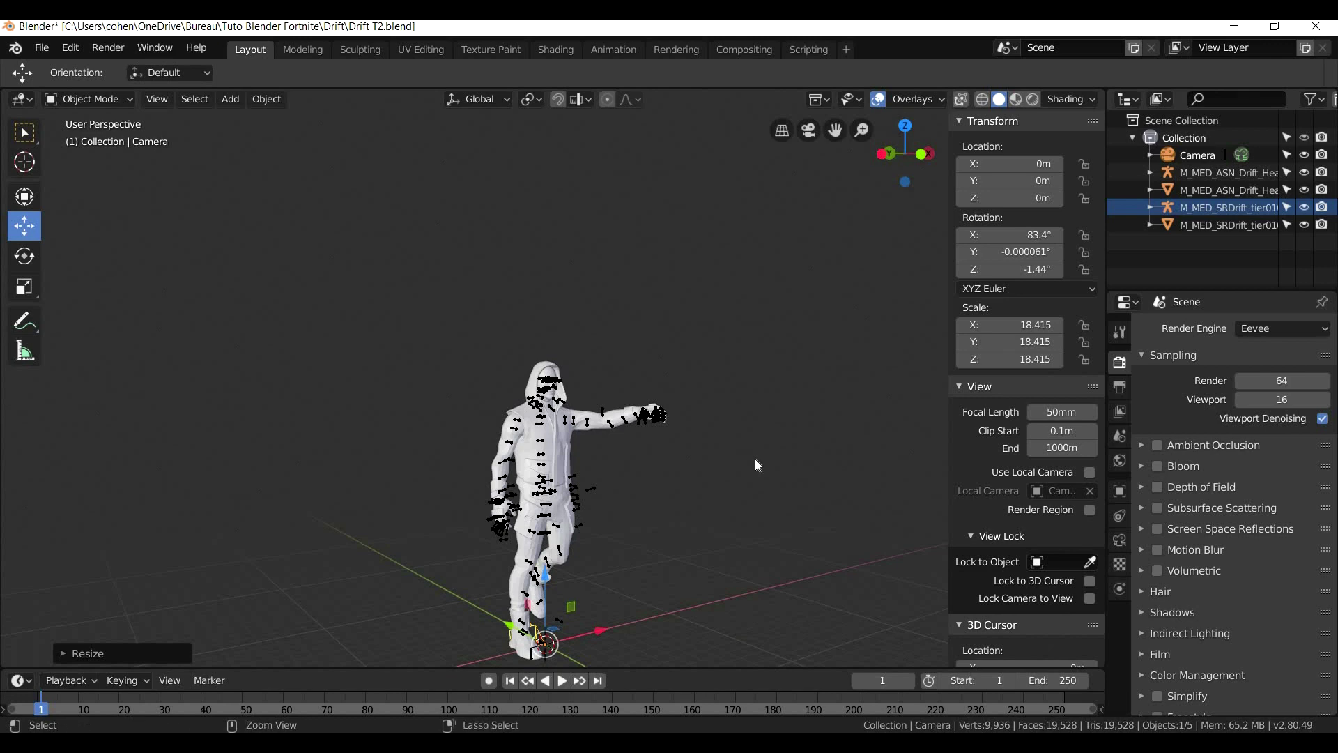
key(ctrl+alt+KP_0)
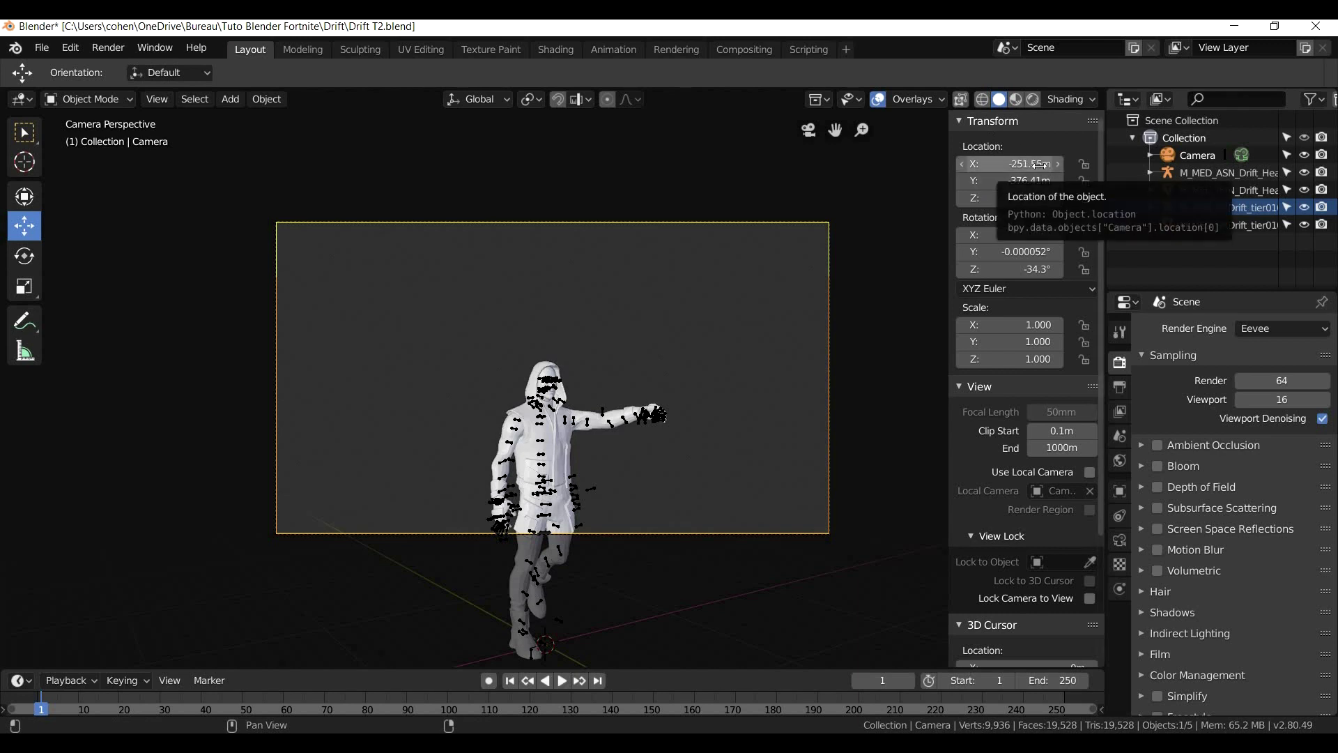
drag(1018, 198, 1037, 164)
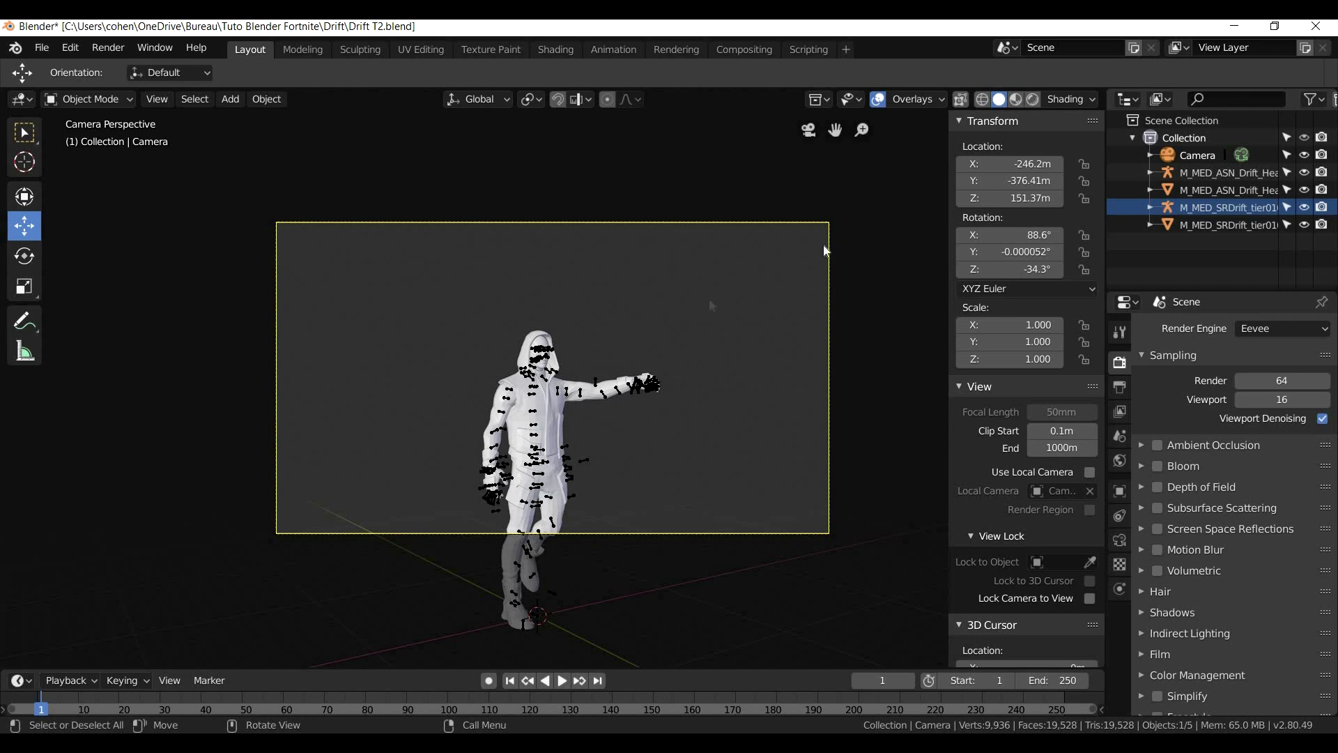
mouse_move(1010, 181)
mouse_down()
mouse_move(997, 181)
mouse_move(1029, 164)
mouse_up()
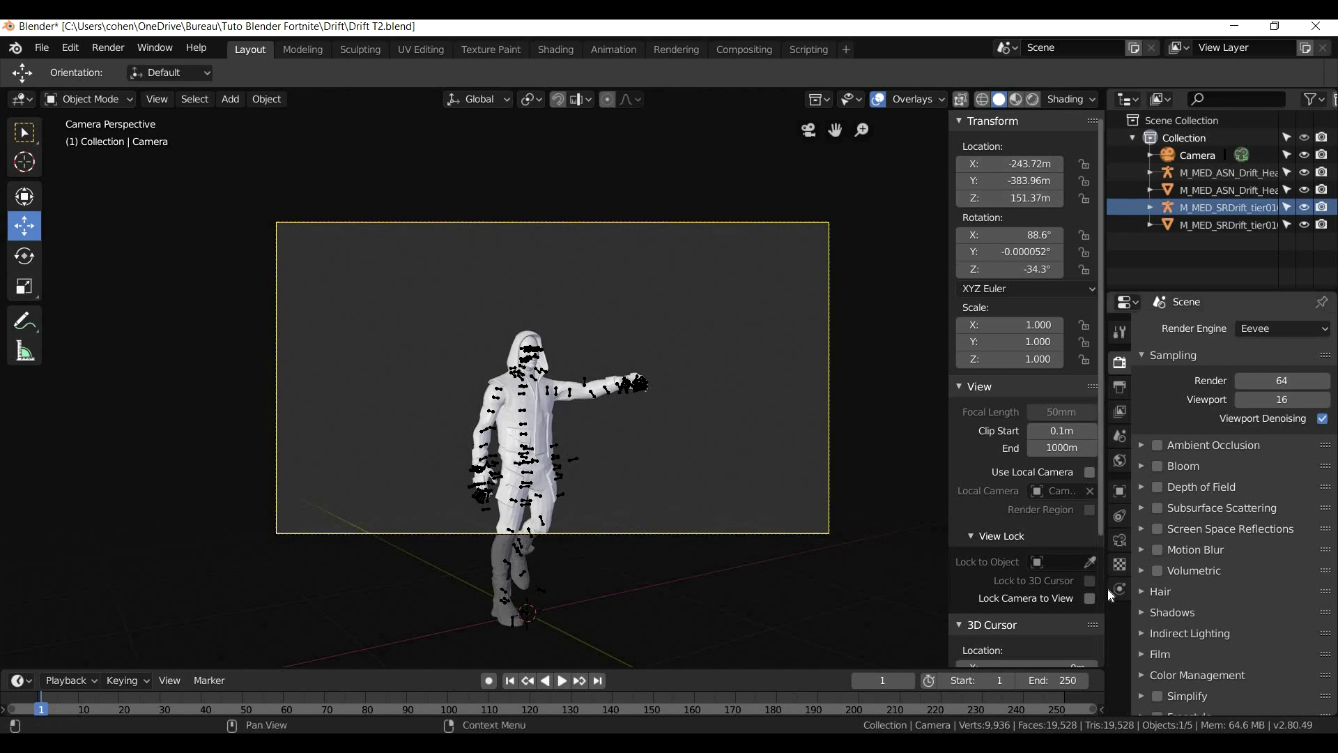
Bring the camera closer with Lock Camera to View, unlock it, and set its location to about Y -218.5 m and Z 133.4 m
click(1089, 598)
scroll(541, 470, up, 4)
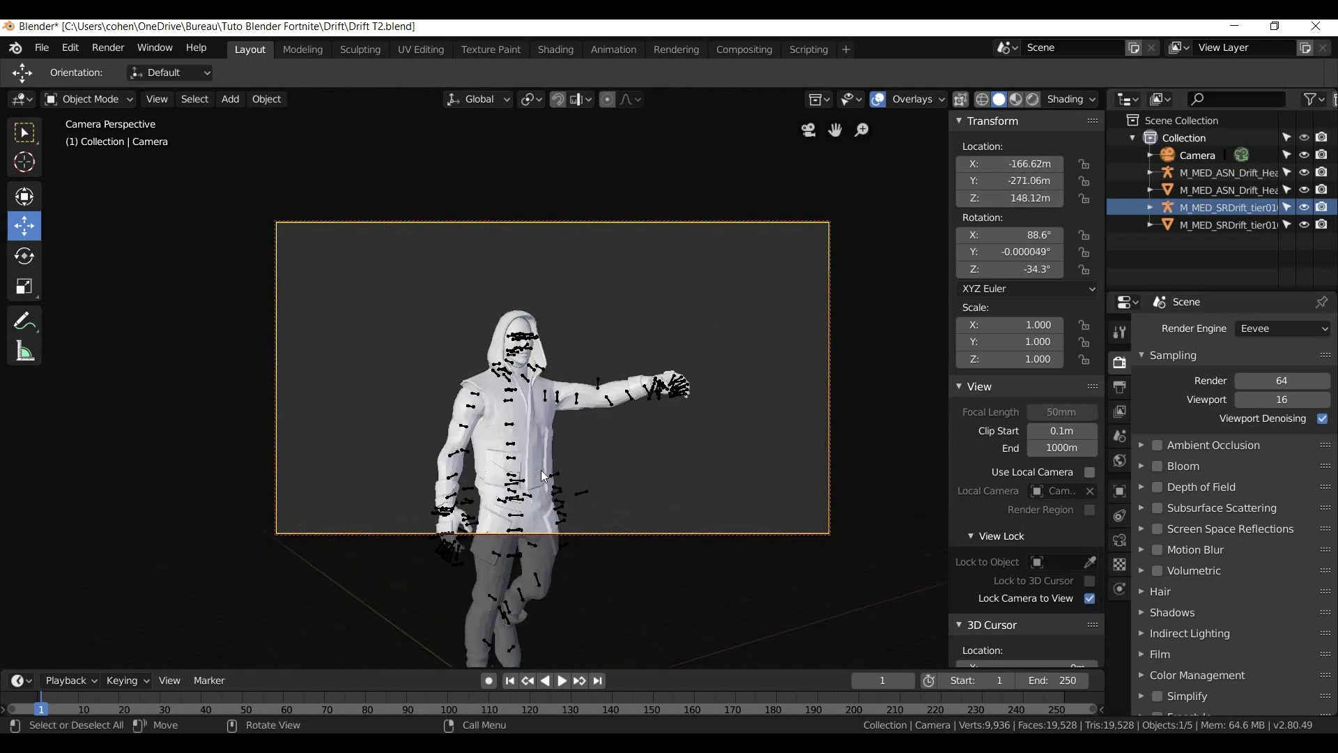
click(1089, 598)
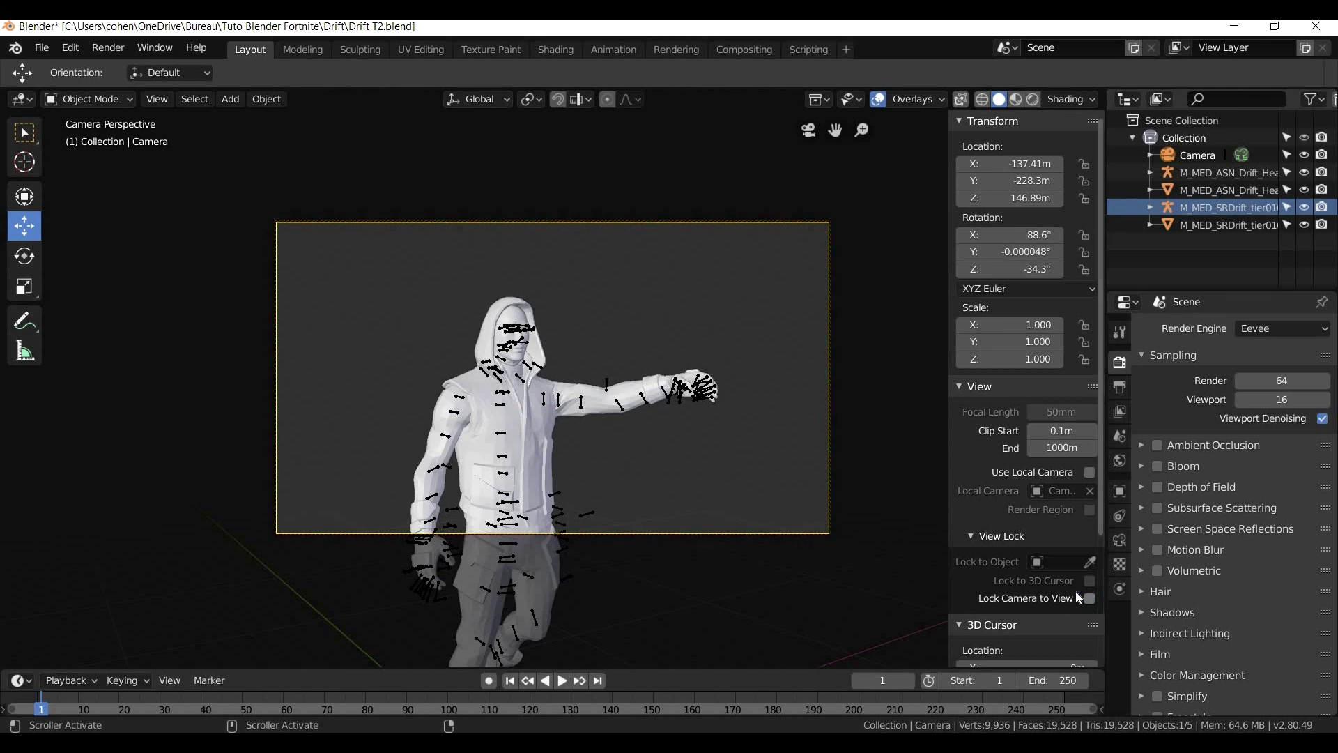
drag(1010, 198, 1034, 180)
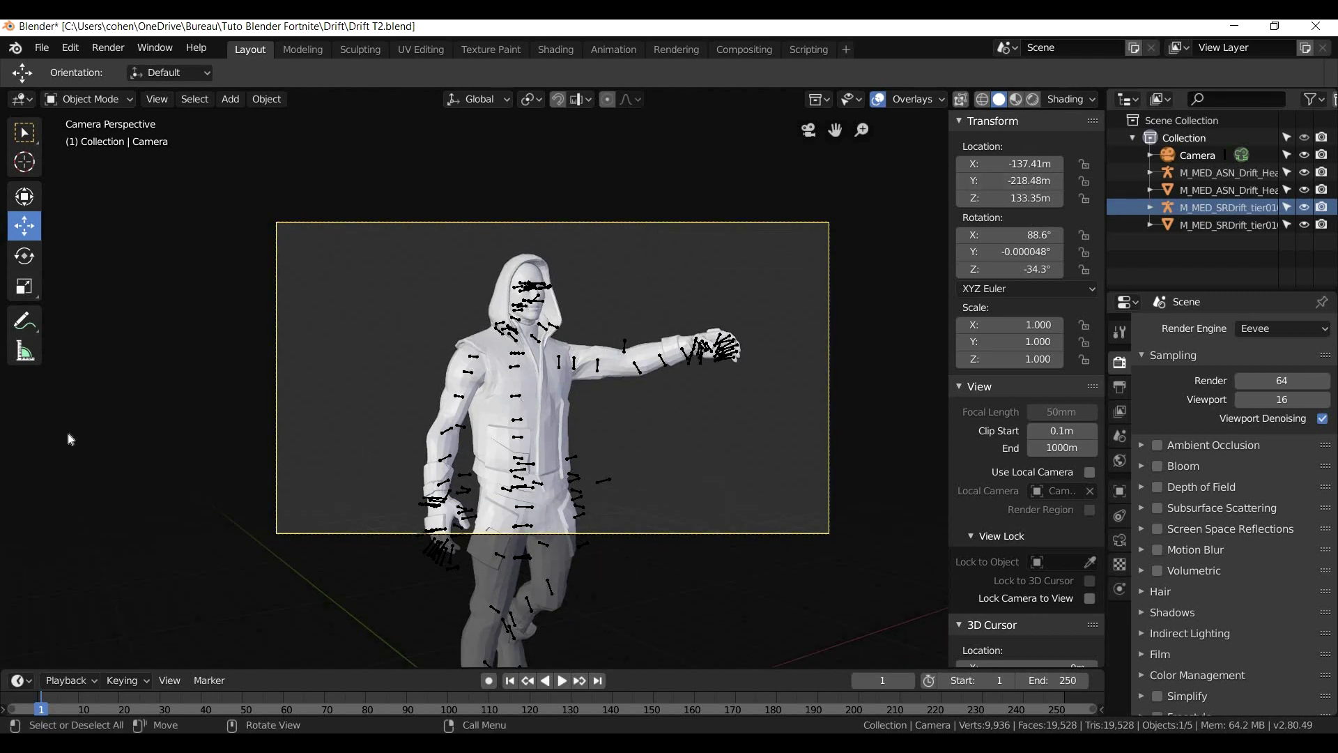
Preview the character's textures through the camera in LookDev shading
click(1016, 99)
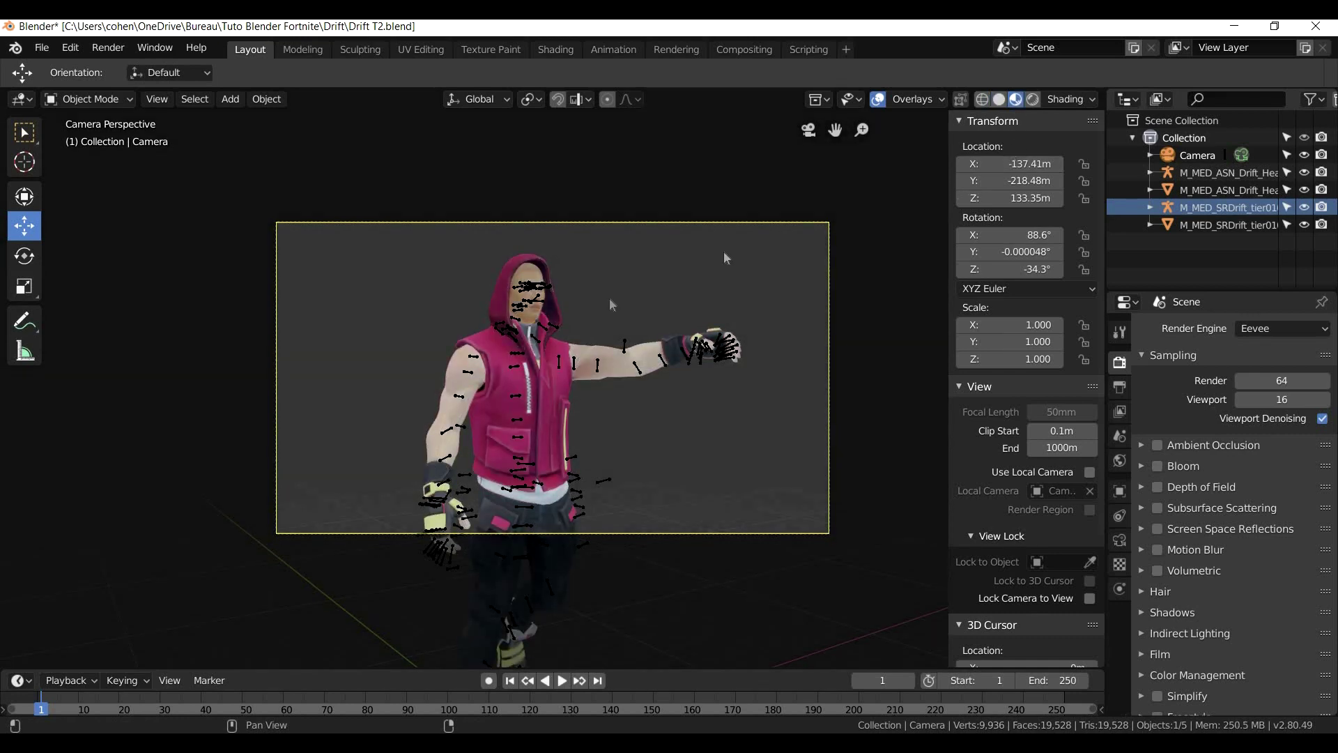
scroll(599, 312, up, 4)
scroll(444, 503, down, 2)
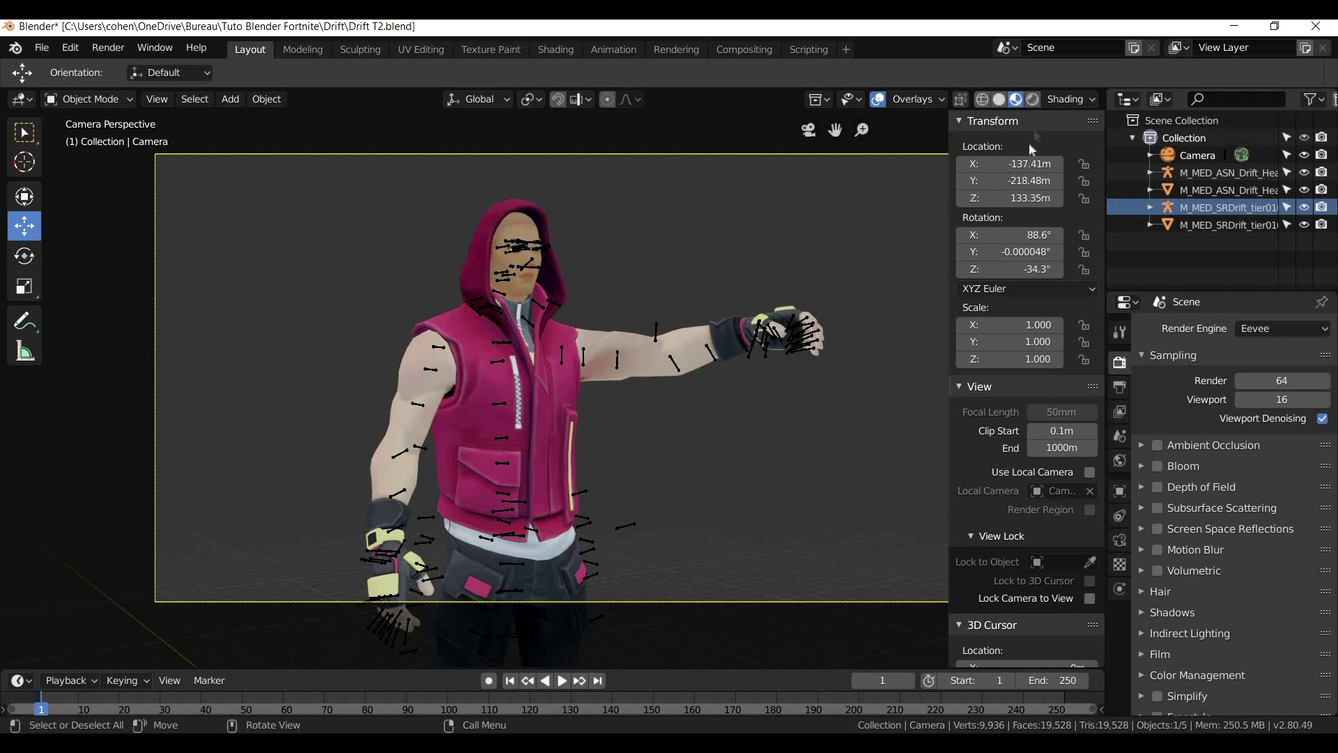
Switch the viewport to Rendered shading to check the scene's lighting
click(1034, 101)
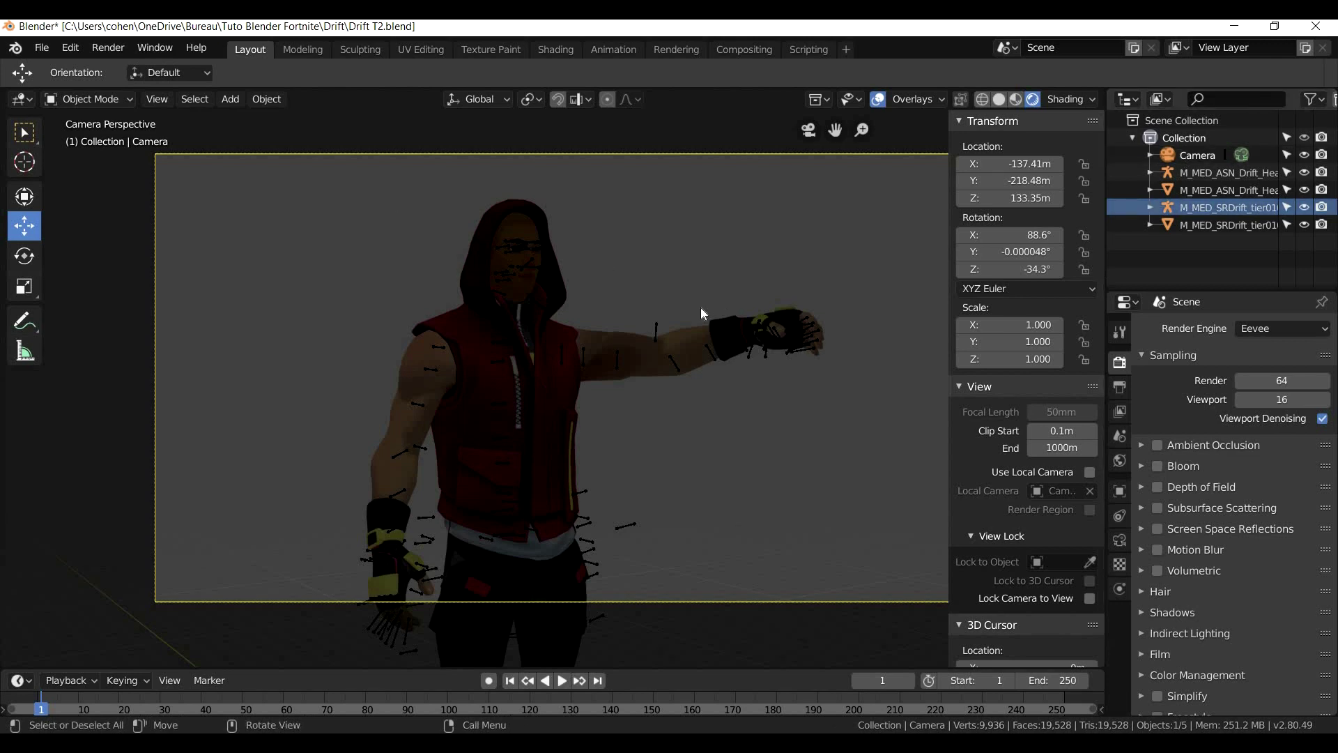
scroll(710, 377, down, 2)
scroll(708, 371, down, 3)
Add a Sun light and move it above and in front of the character, to about Y -101.7 m and Z 188.3 m
middle_drag(703, 375, 254, 367)
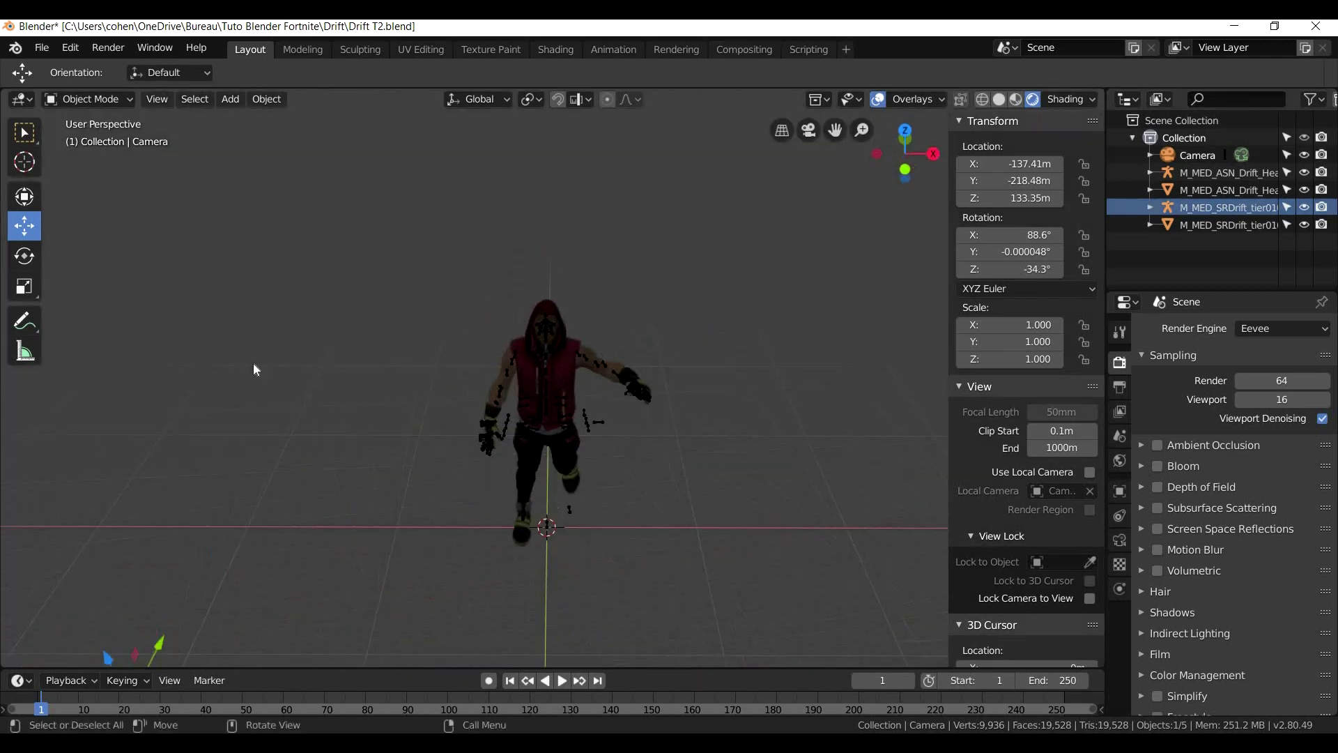
click(235, 101)
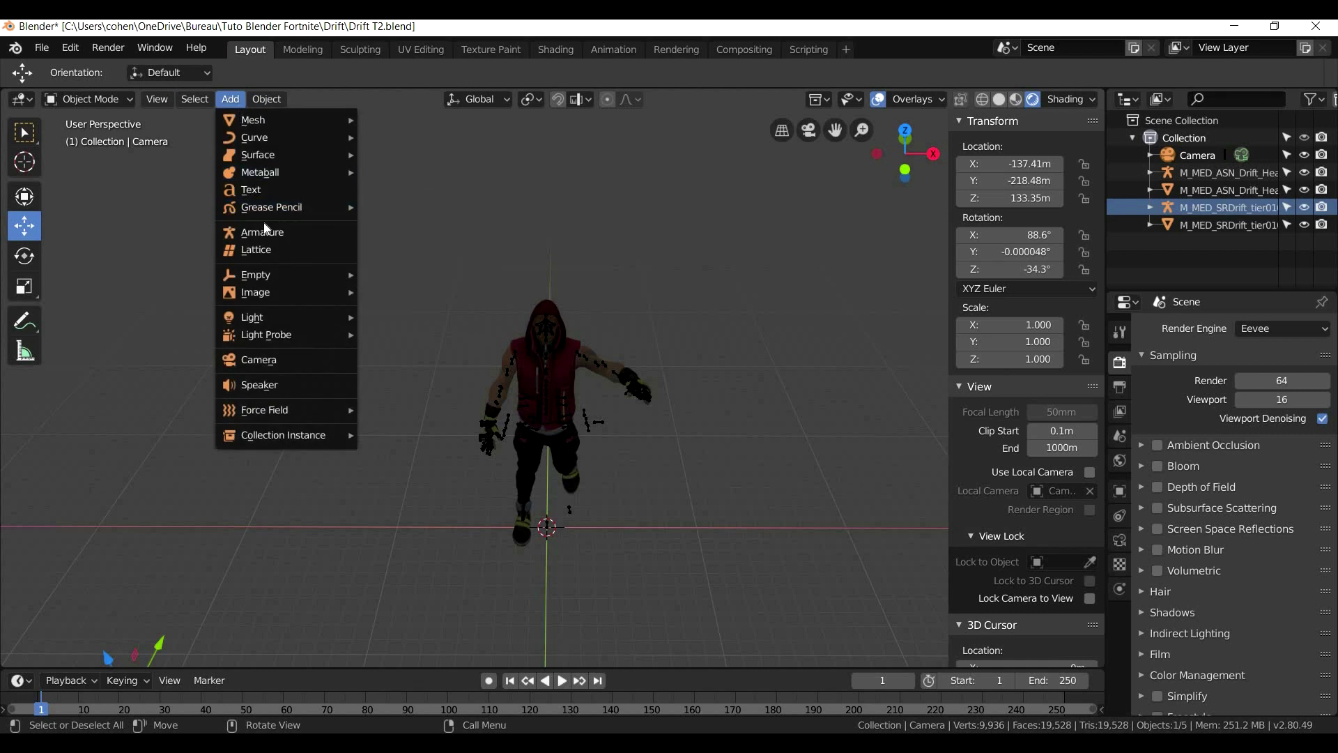
mouse_move(273, 313)
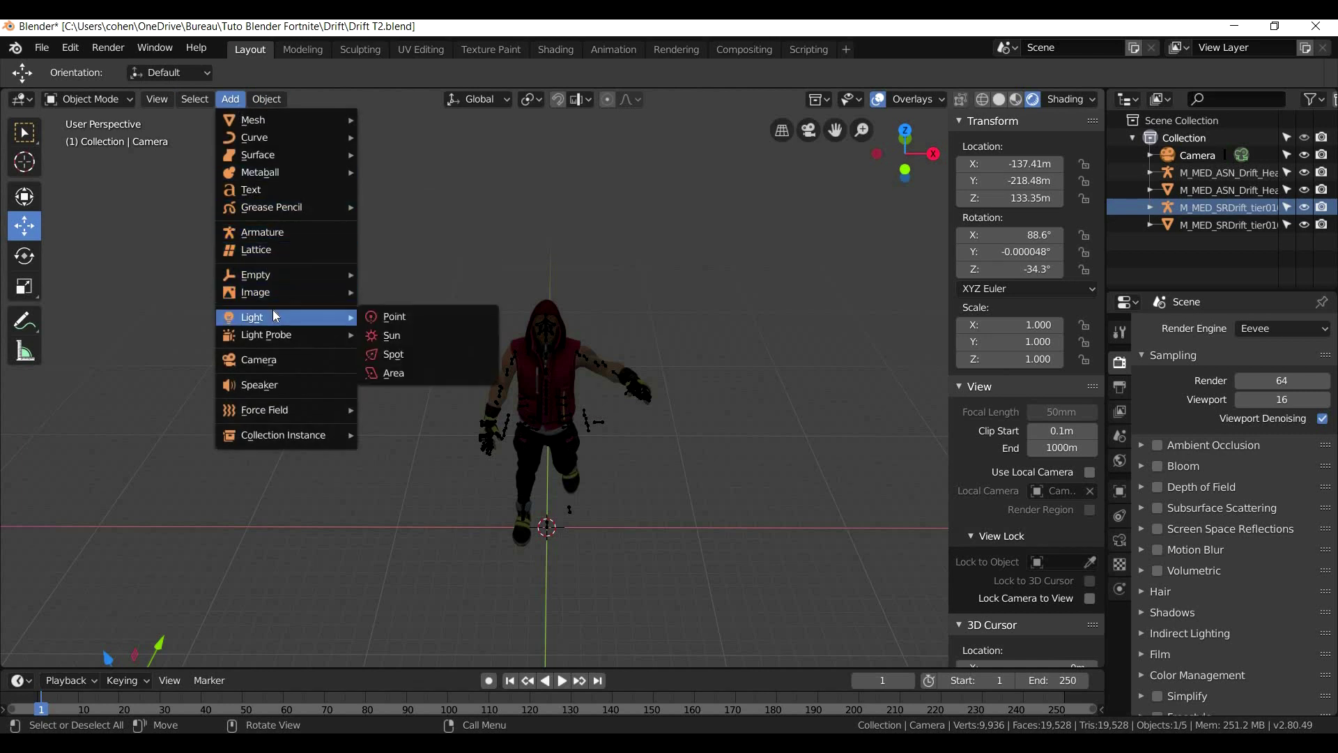
click(419, 332)
middle_drag(655, 428, 608, 533)
drag(572, 516, 573, 210)
drag(604, 270, 421, 288)
Examine the sunlit character from the front, up close and through the camera
scroll(588, 348, up, 5)
middle_drag(589, 348, 748, 346)
key(KP_1)
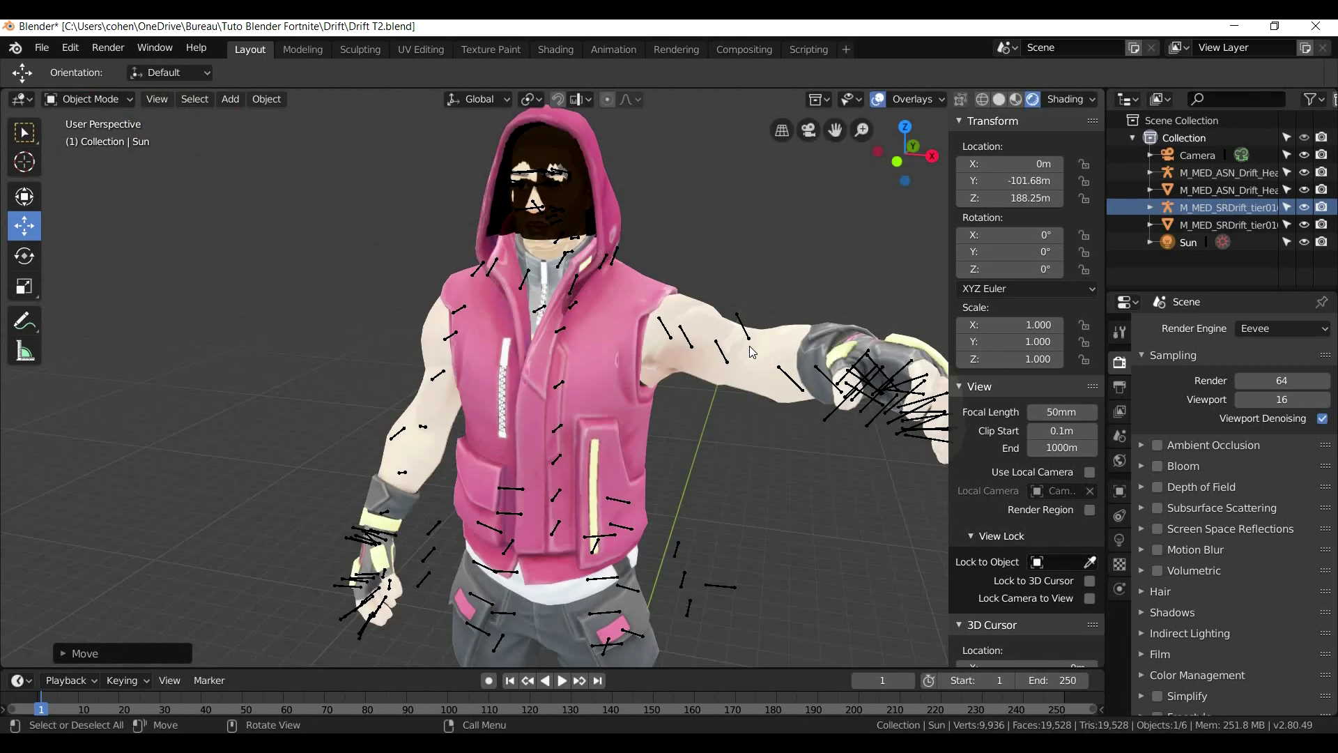
key(KP_0)
middle_drag(619, 358, 599, 333)
scroll(609, 316, up, 5)
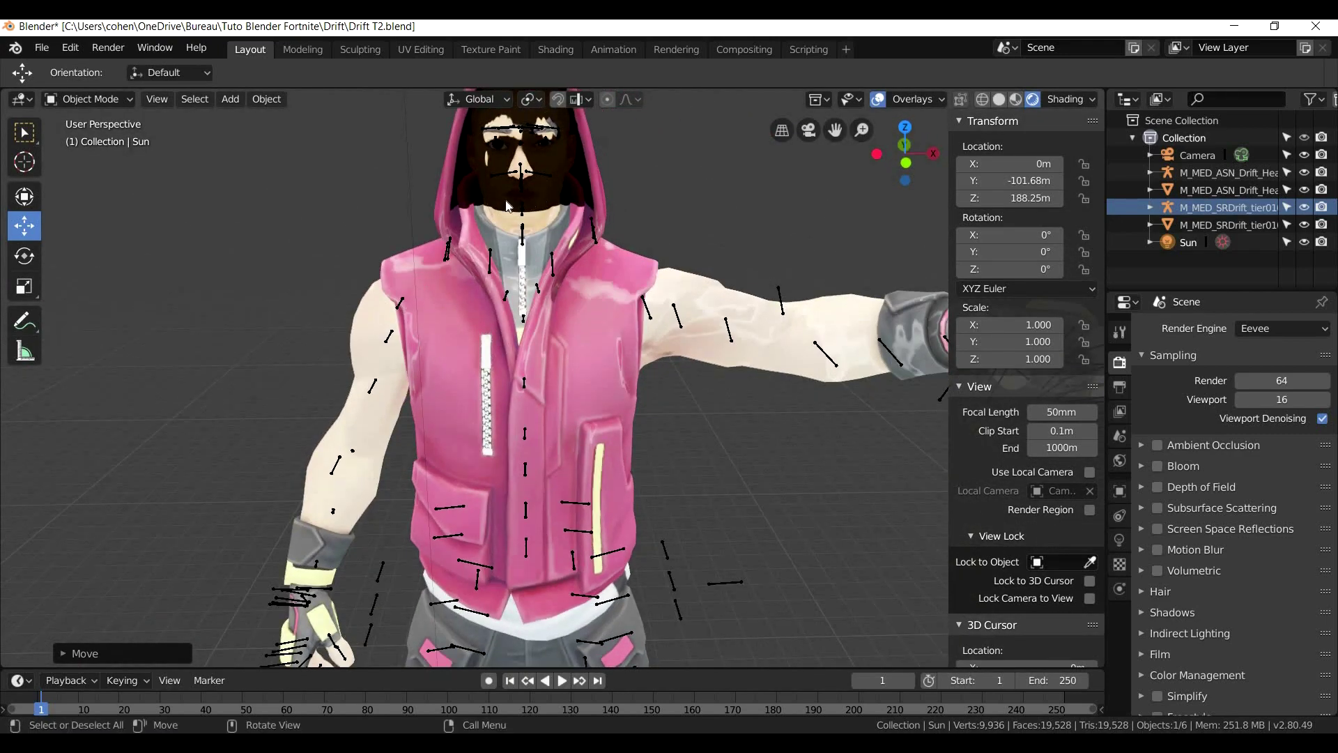
scroll(480, 280, down, 5)
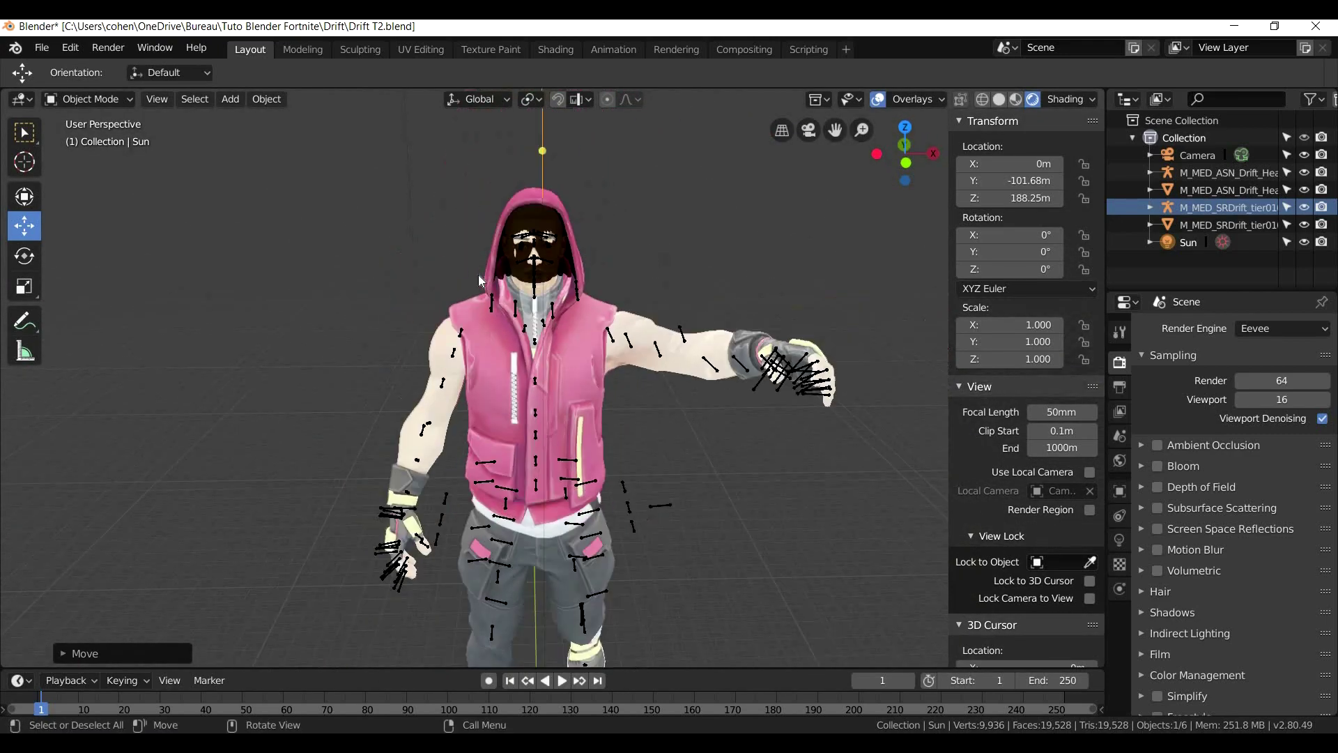
key(KP_0)
scroll(478, 275, up, 6)
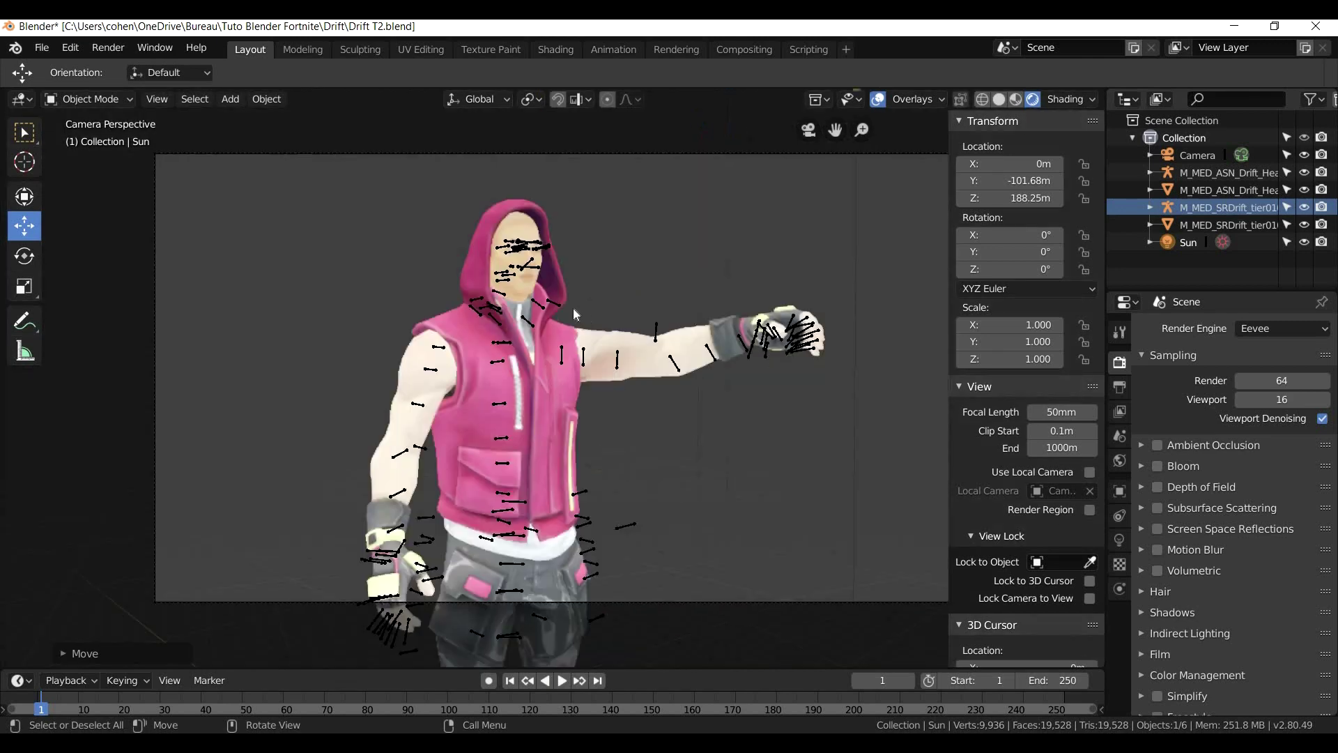
Set the Sun light's strength to 1.950 in its light settings
scroll(641, 336, down, 2)
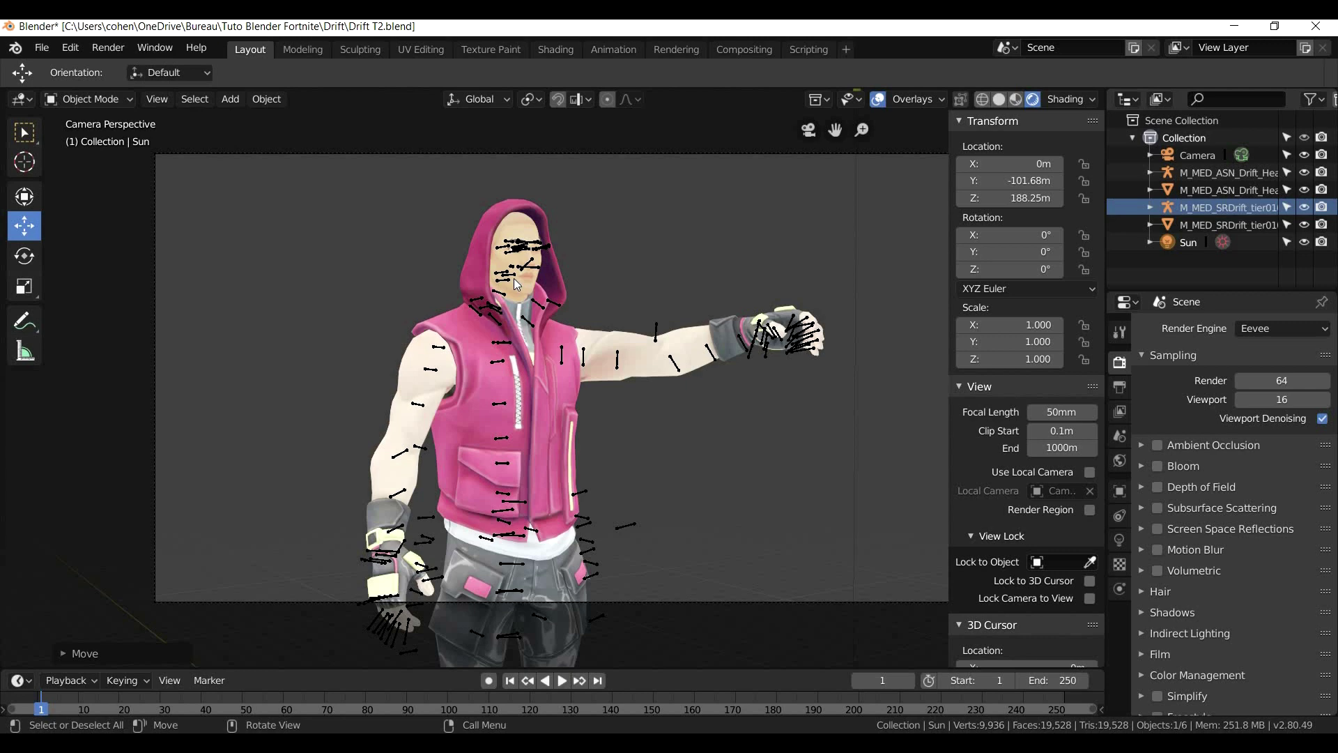
scroll(608, 304, down, 2)
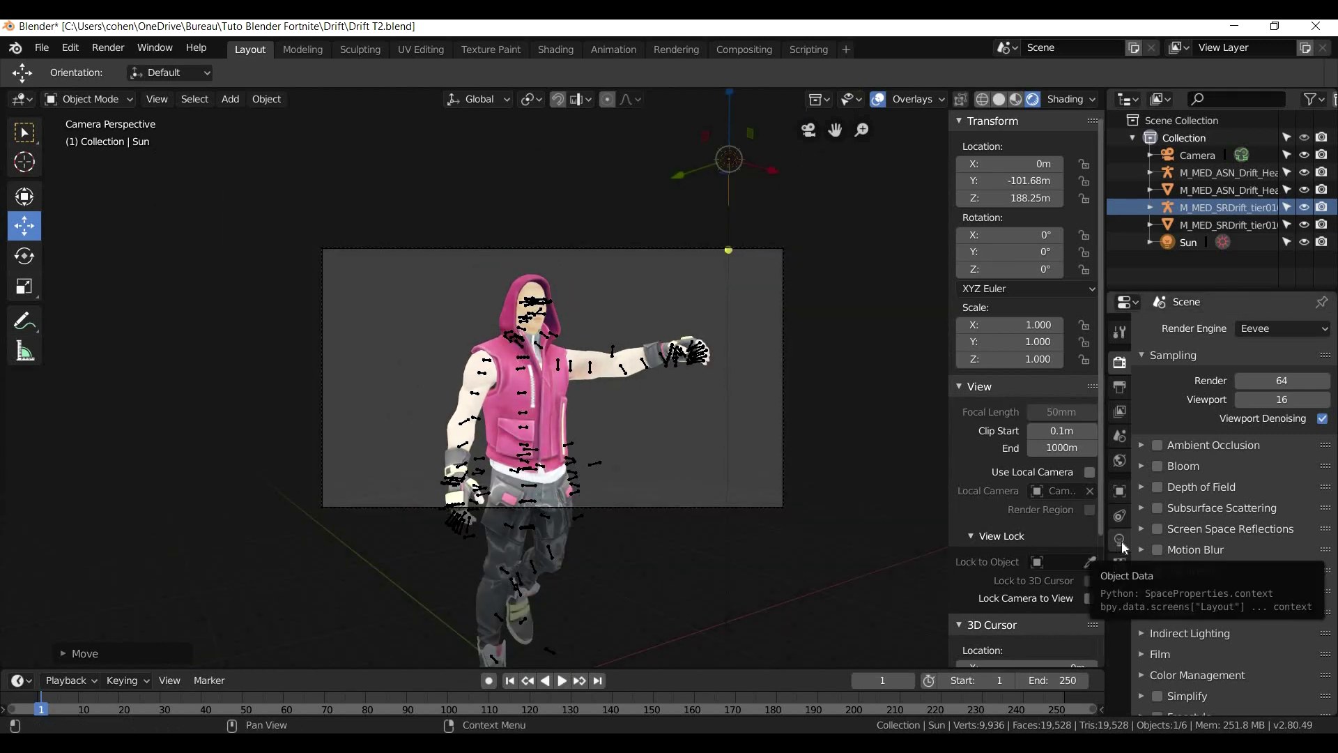
click(1120, 540)
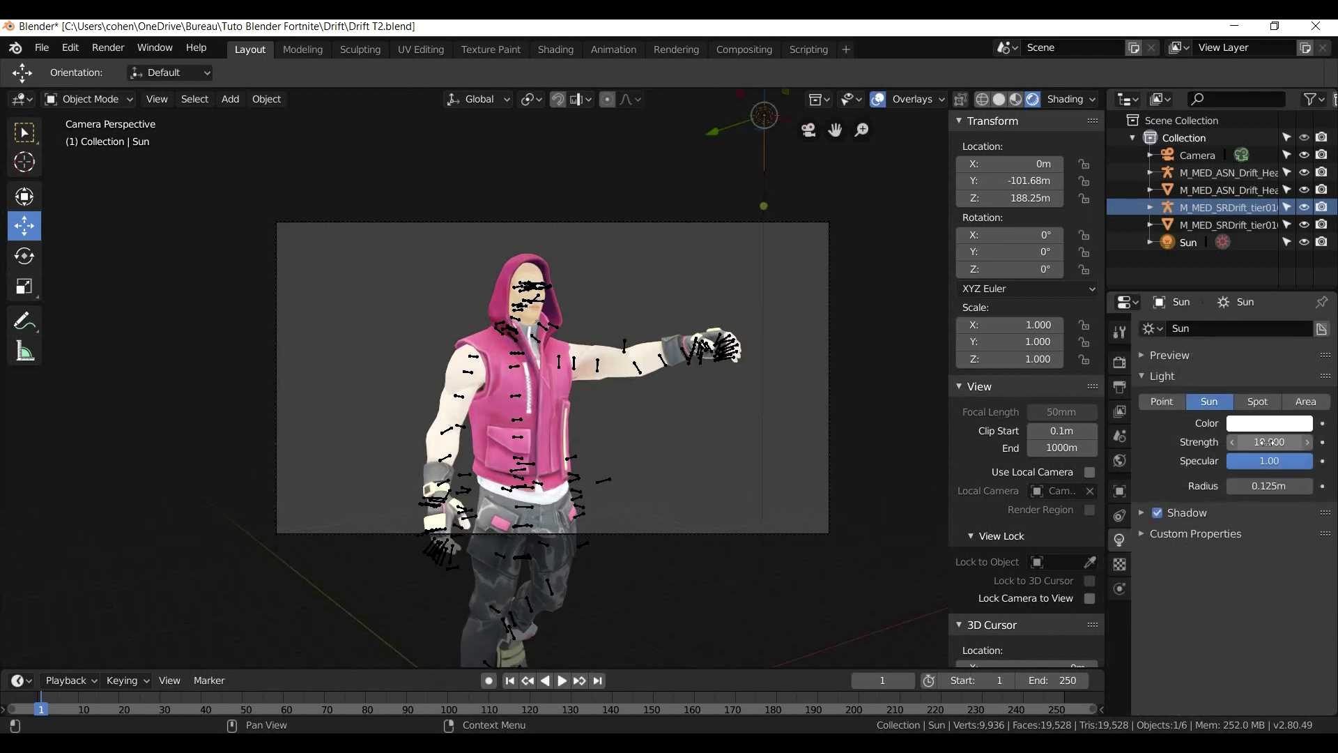
drag(1269, 442, 1209, 442)
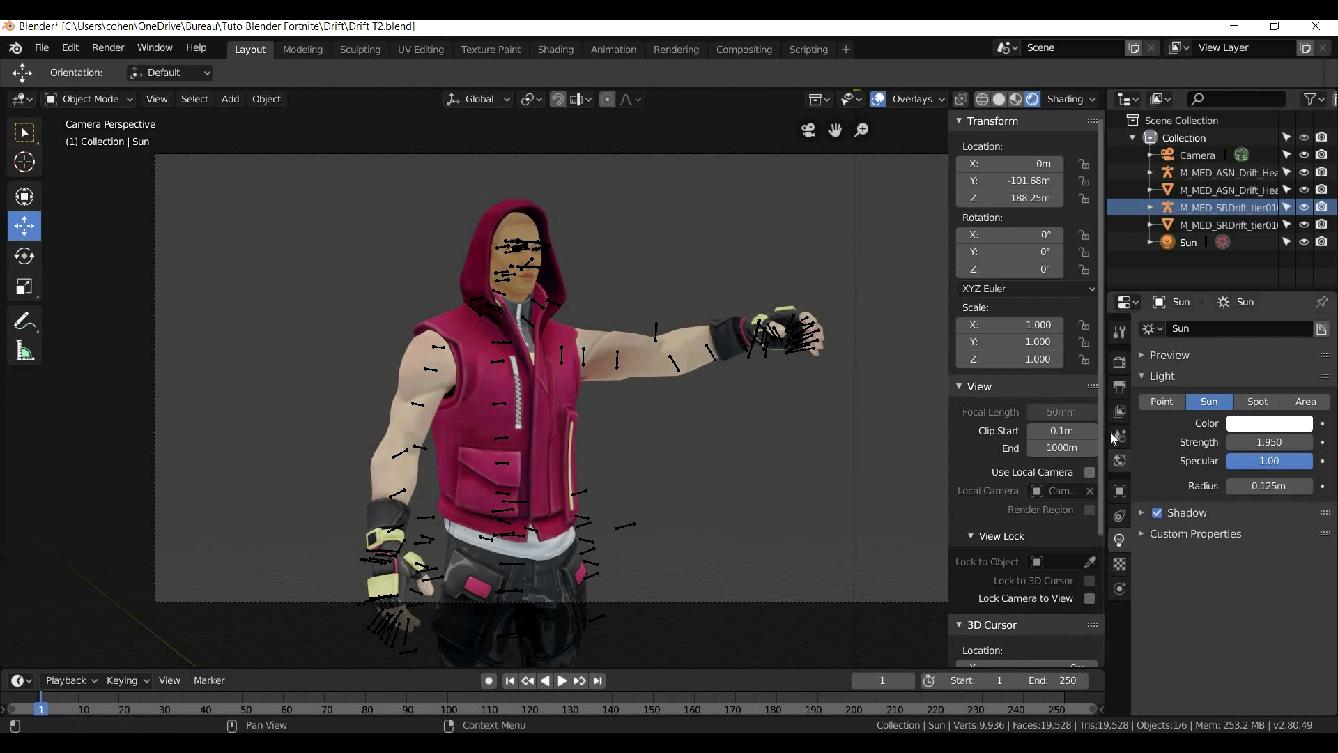
Review the output resolution, resolution percentage and file format options, and render the camera view as a still image
click(1119, 388)
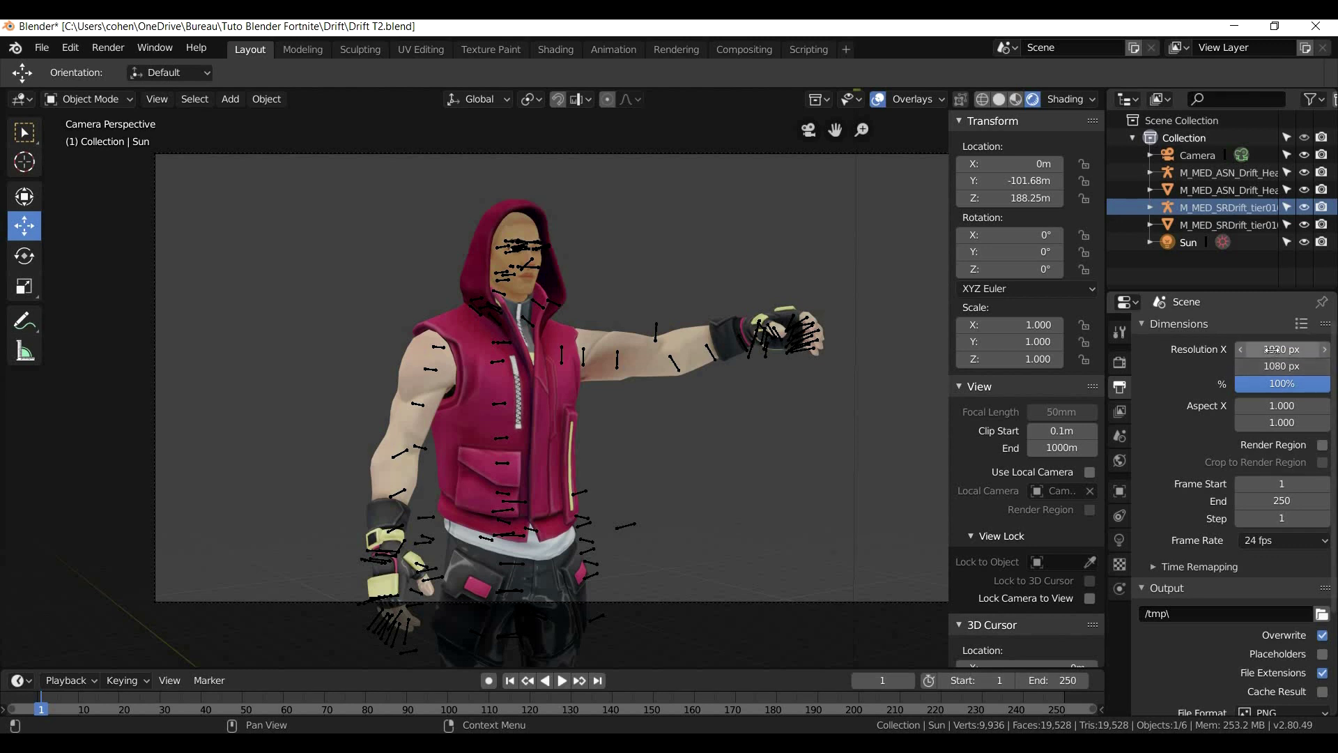
drag(1323, 388, 1244, 390)
scroll(1151, 407, down, 5)
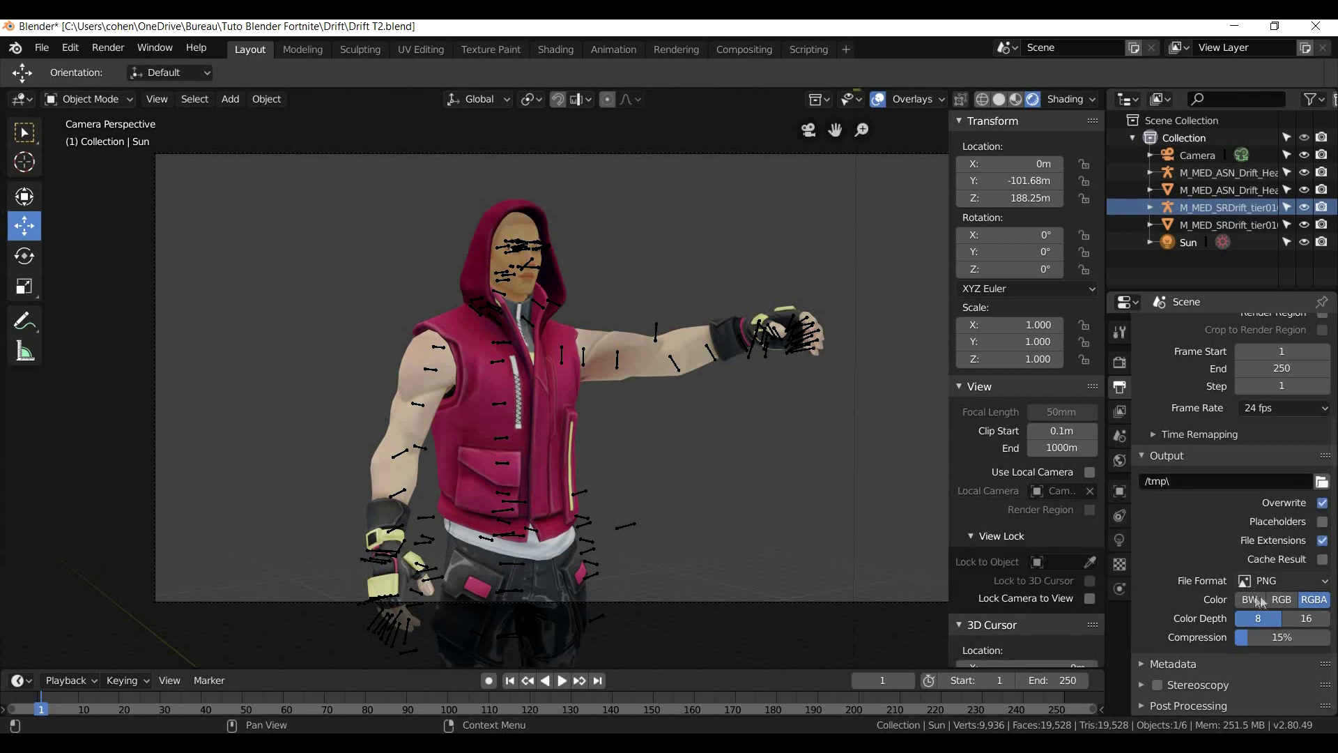
click(1322, 584)
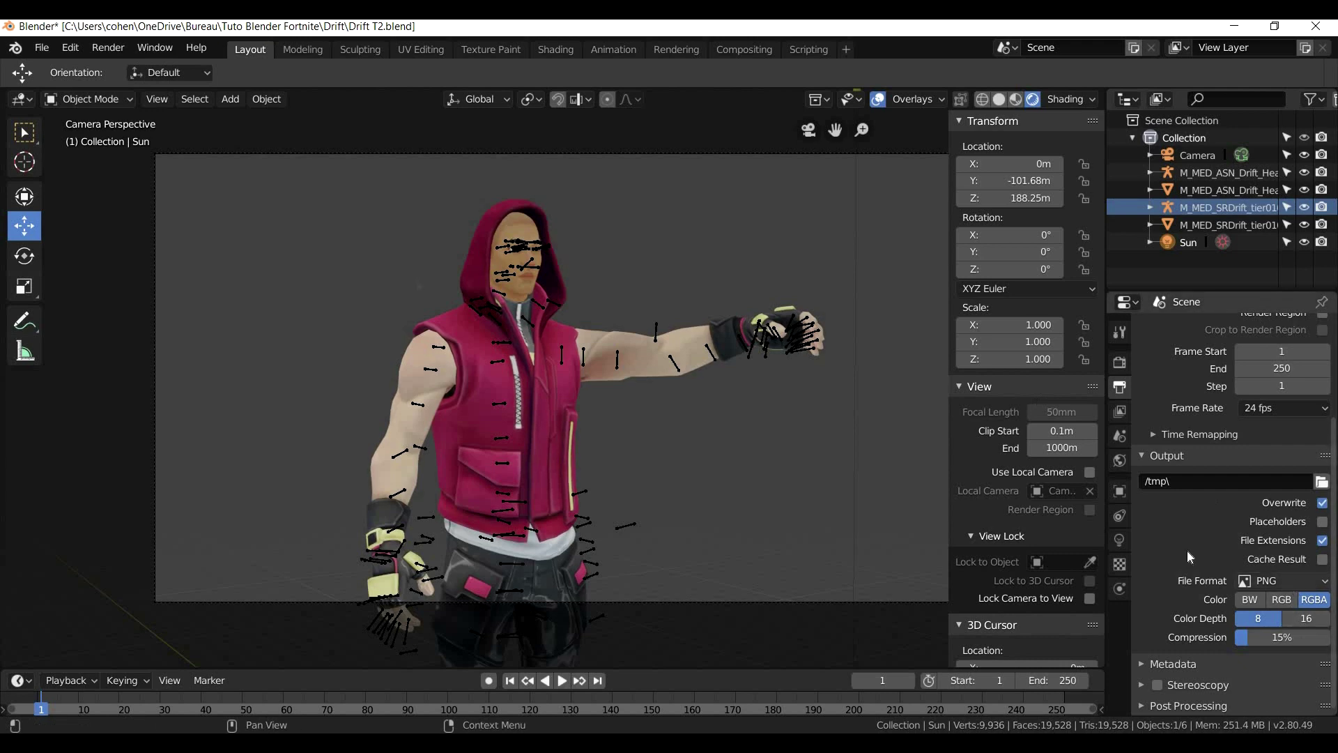
click(118, 48)
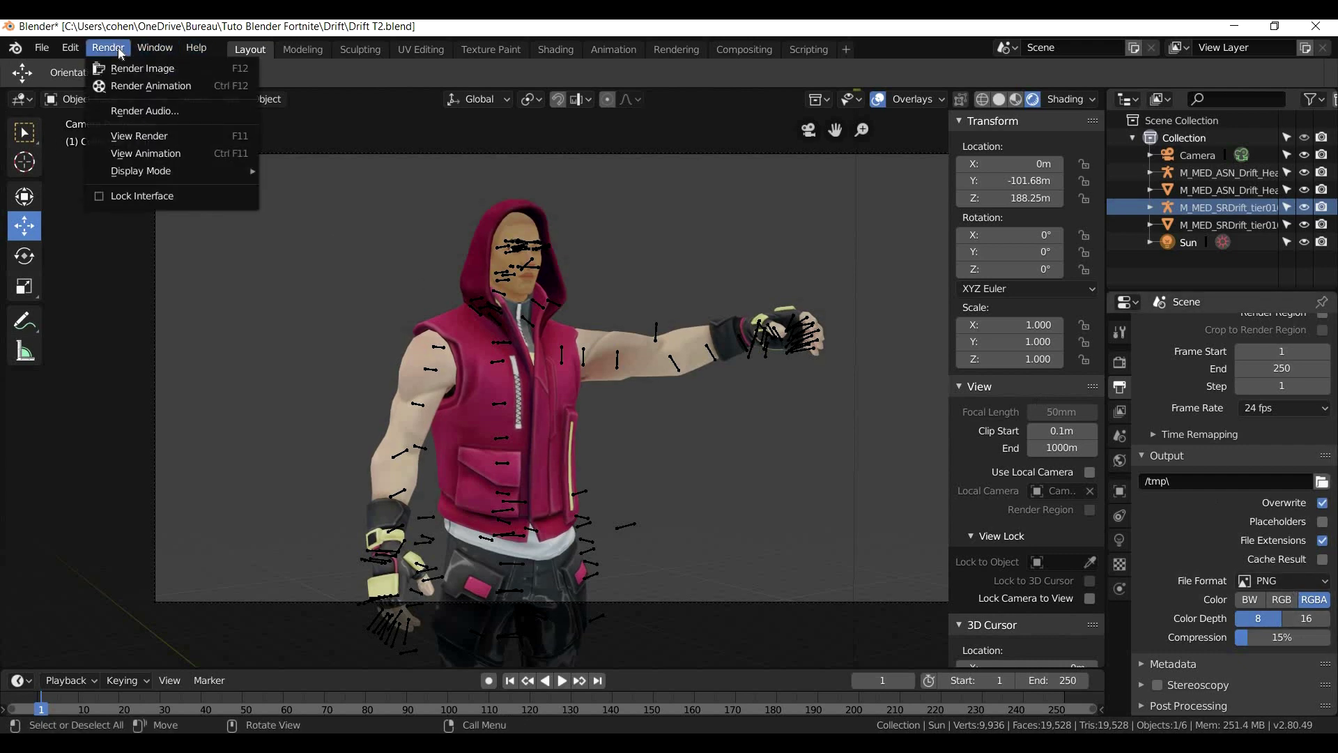
click(121, 68)
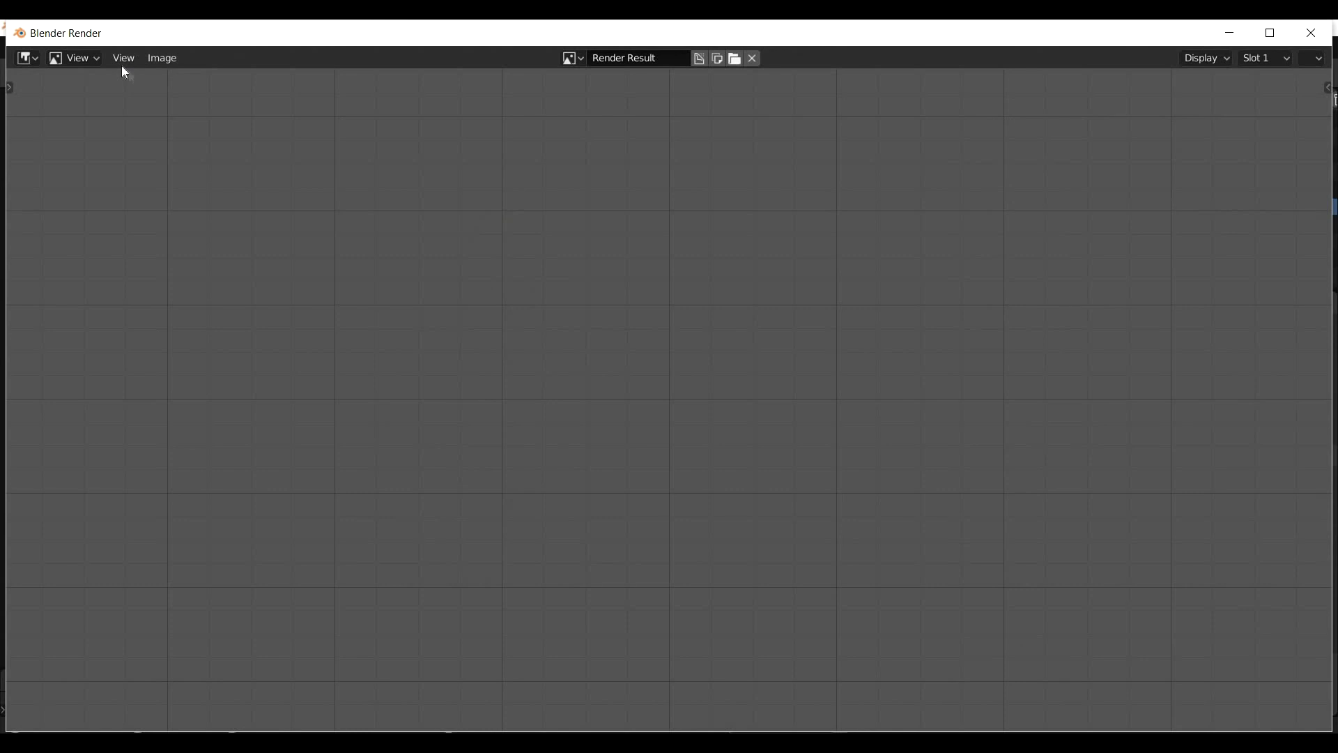
scroll(659, 392, down, 5)
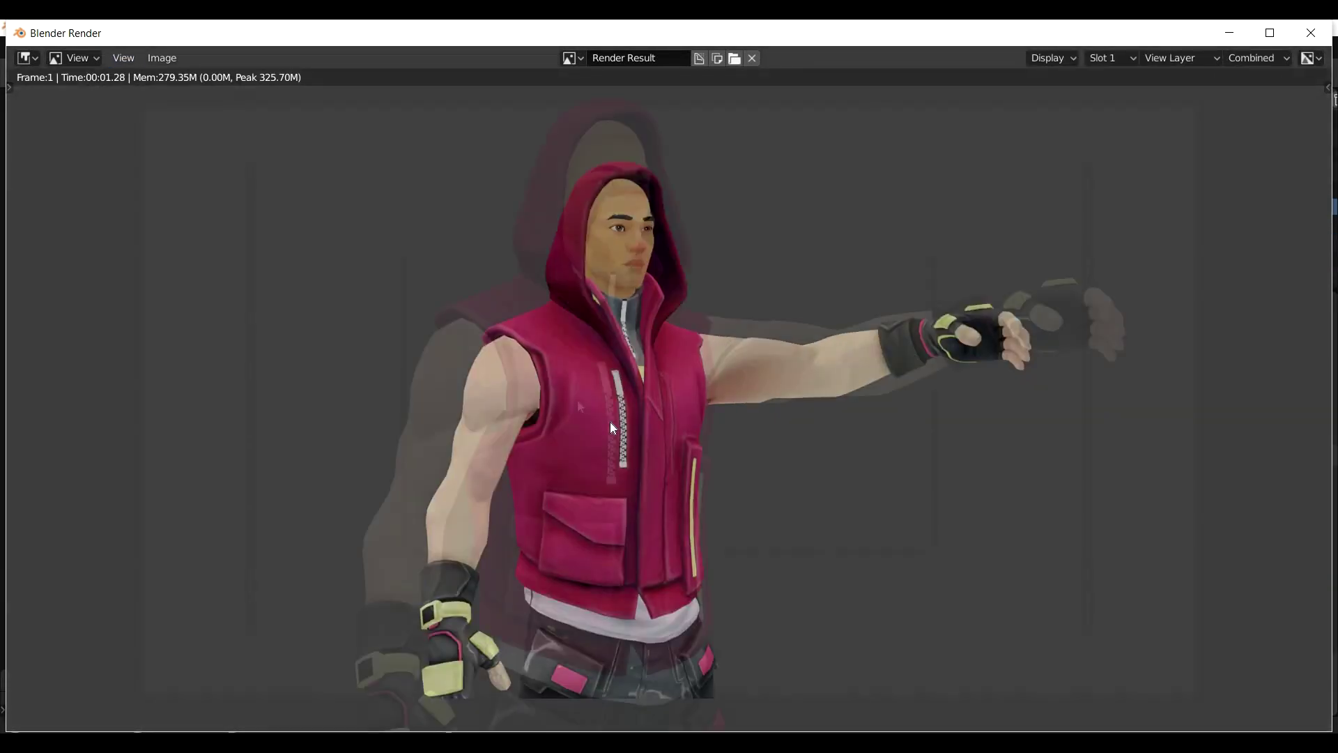